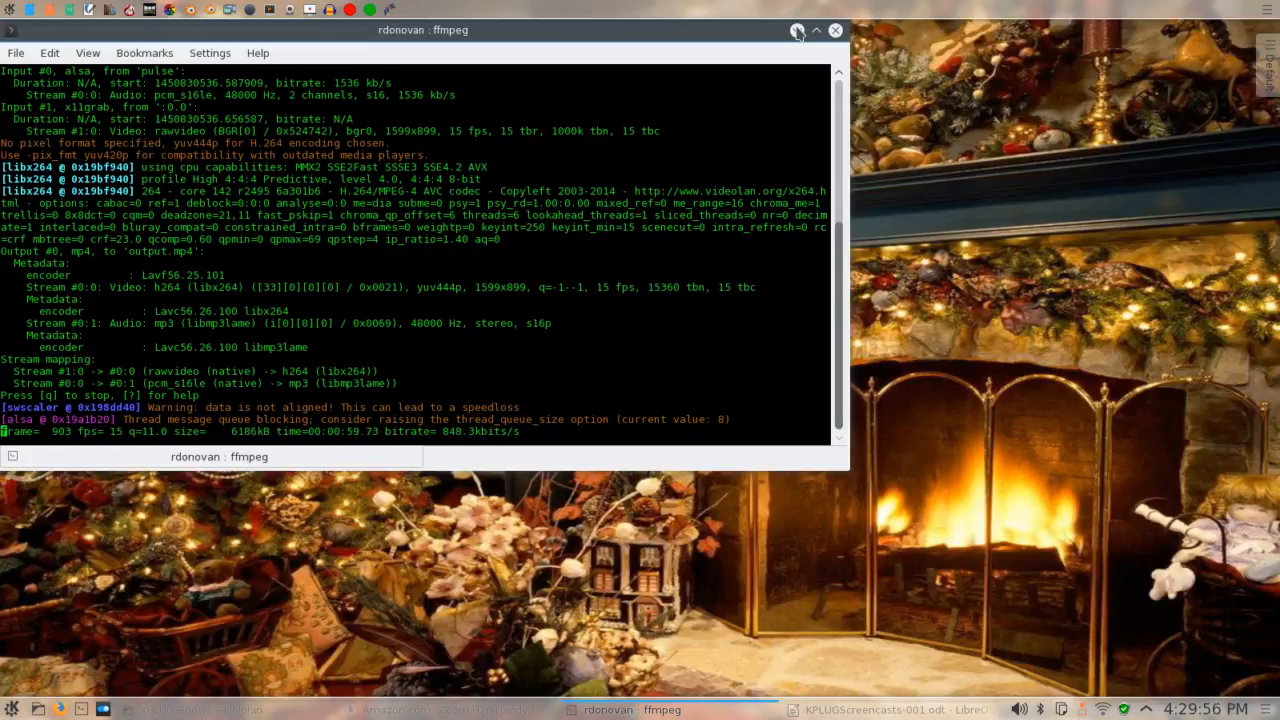
Minimize the terminal running ffmpeg, switch to the KDE Menu Editor and expand the Multimedia category
{"action": "left_click", "coordinate": [797, 32]}
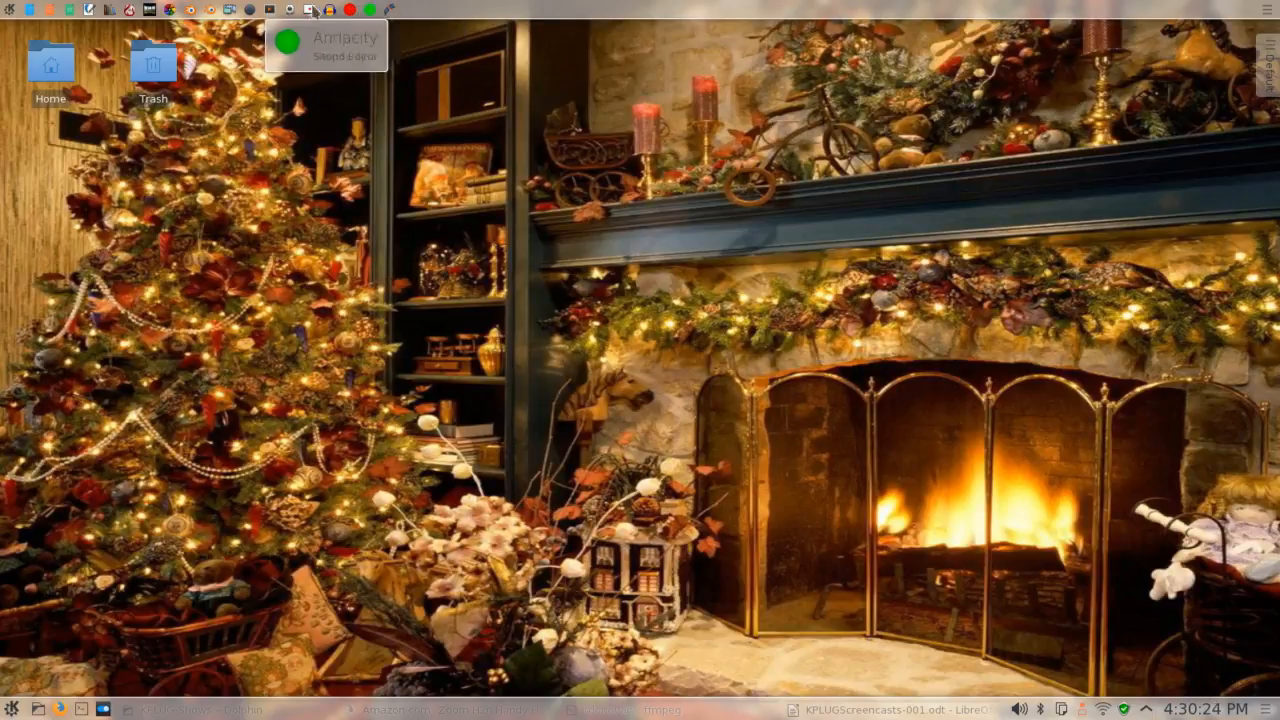
{"action": "right_click", "coordinate": [6, 12]}
{"action": "left_click", "coordinate": [35, 18]}
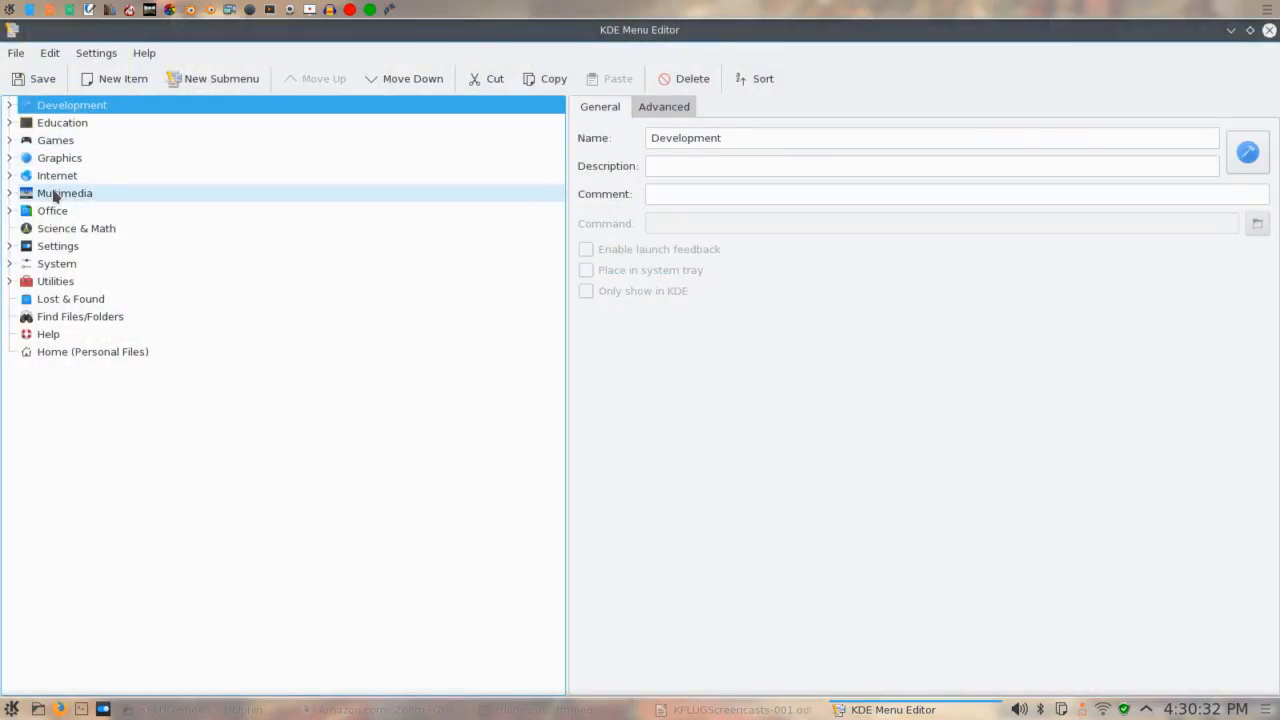
{"action": "left_click", "coordinate": [55, 196]}
{"action": "left_click", "coordinate": [10, 193]}
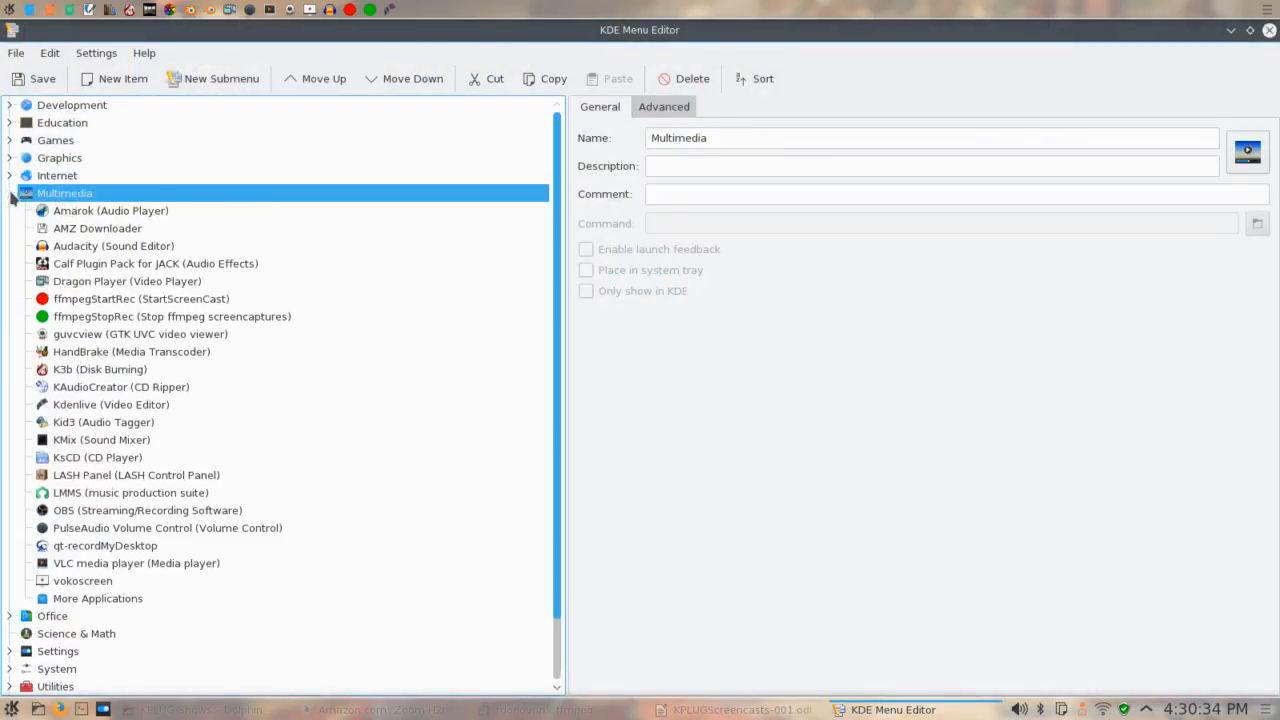
Examine the ffmpegStartRec launcher's general and advanced settings and the ffmpegStopRec launcher's command, and close the menu editor
{"action": "left_click", "coordinate": [57, 300]}
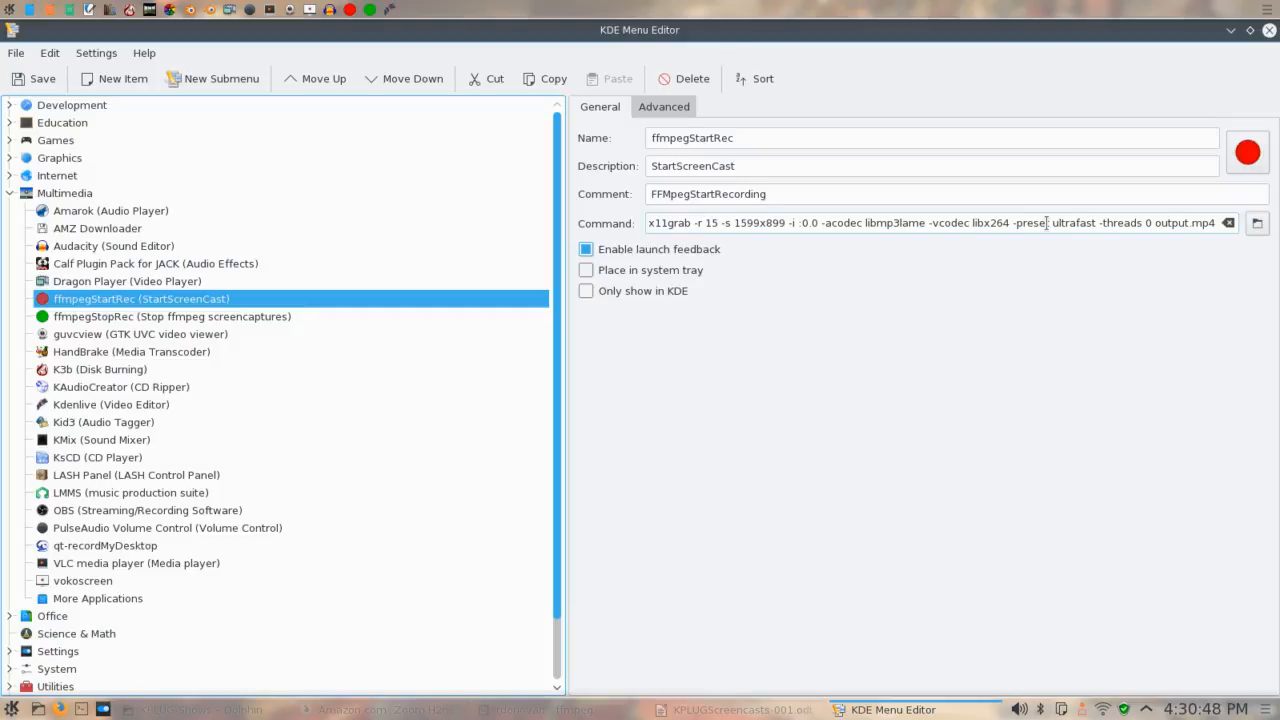
{"action": "left_click", "coordinate": [656, 112]}
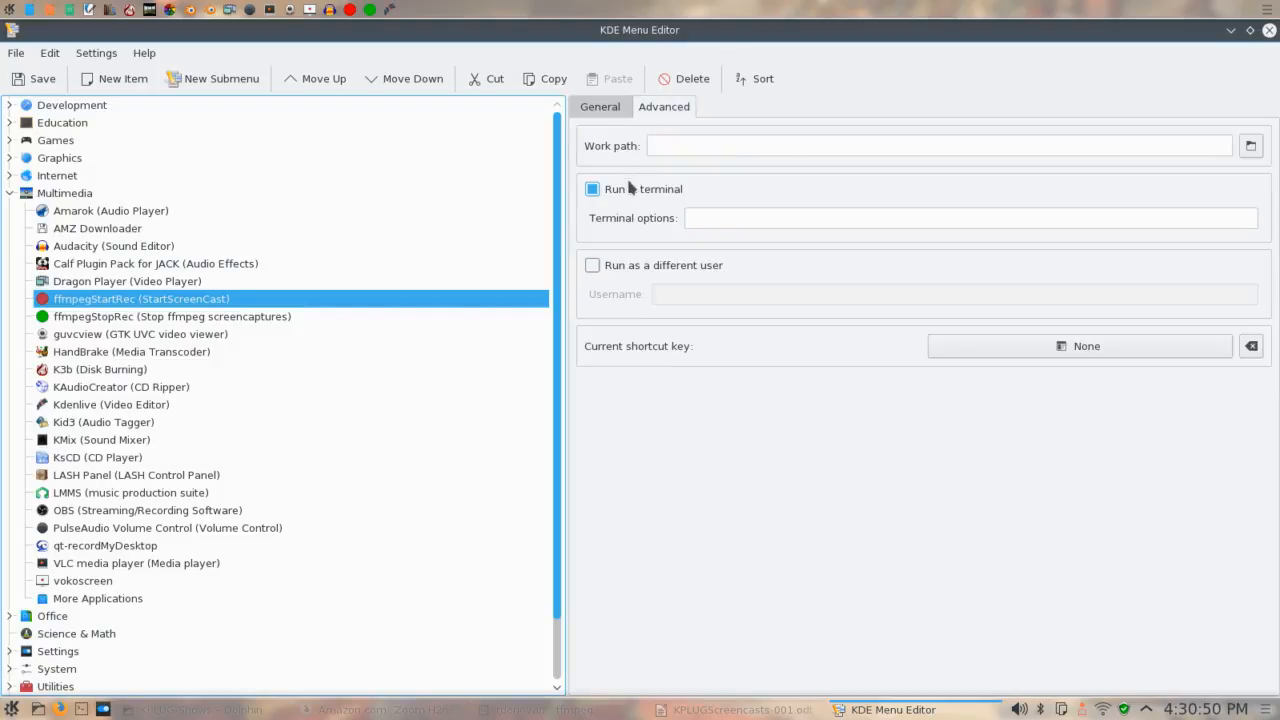
{"action": "left_click", "coordinate": [600, 107]}
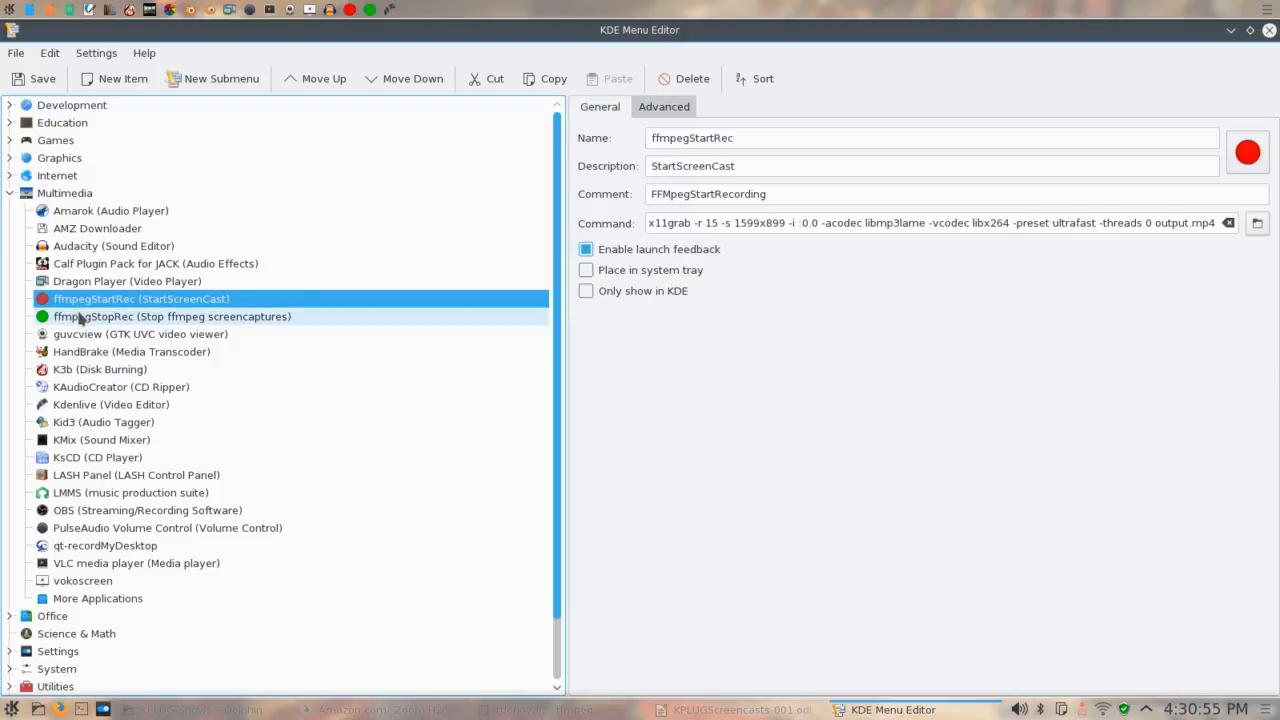
{"action": "left_click", "coordinate": [79, 317]}
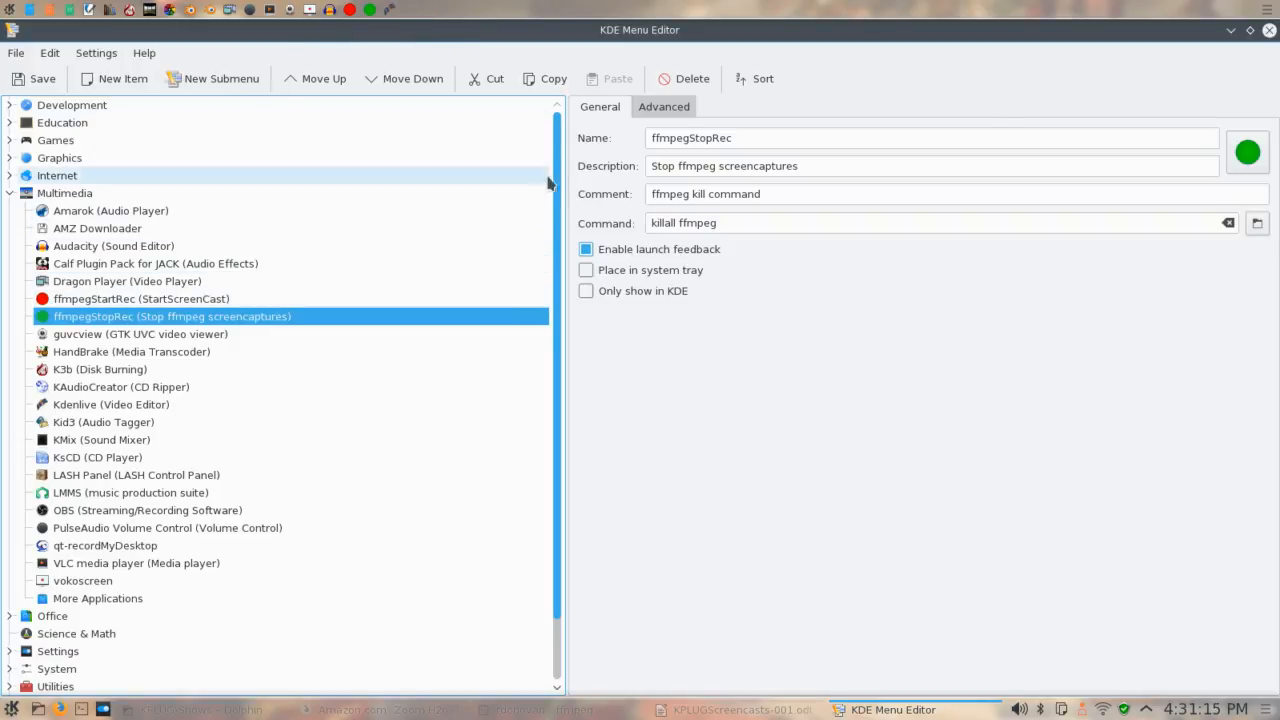
{"action": "left_click", "coordinate": [1270, 30]}
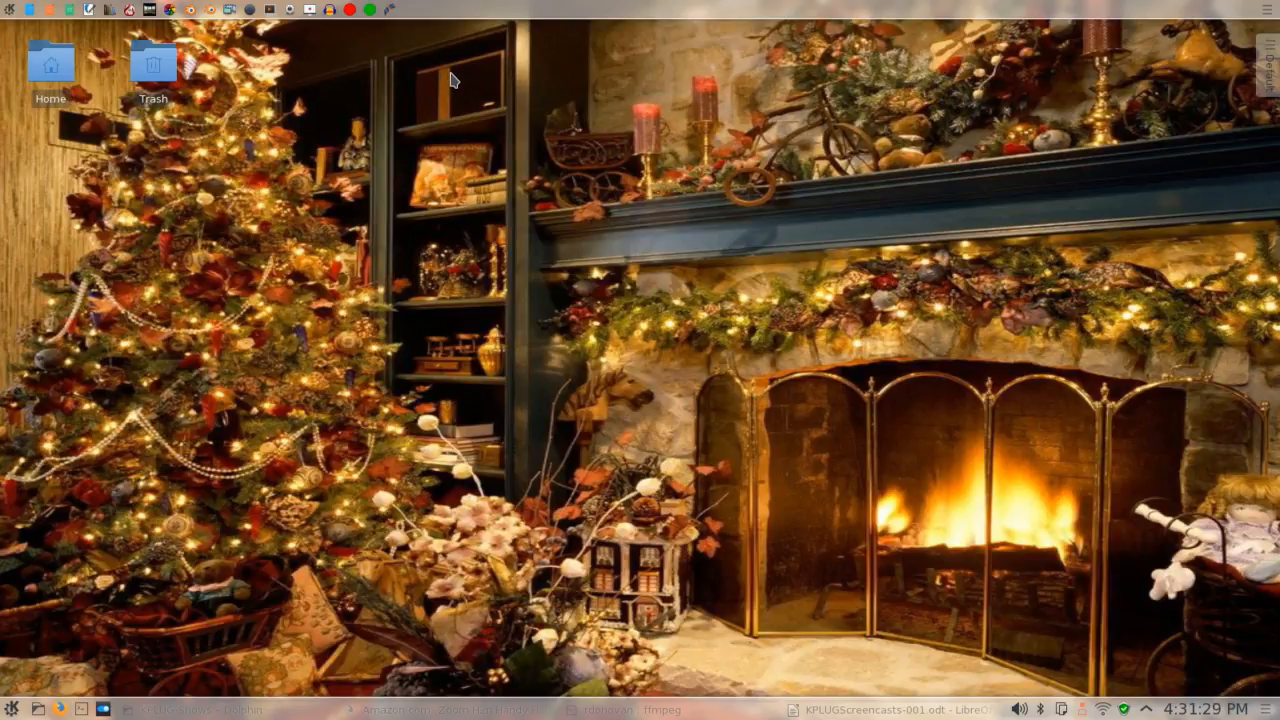
Launch vokoscreen and review its screen capture options and its video path, player and recorder settings
{"action": "left_click", "coordinate": [311, 10]}
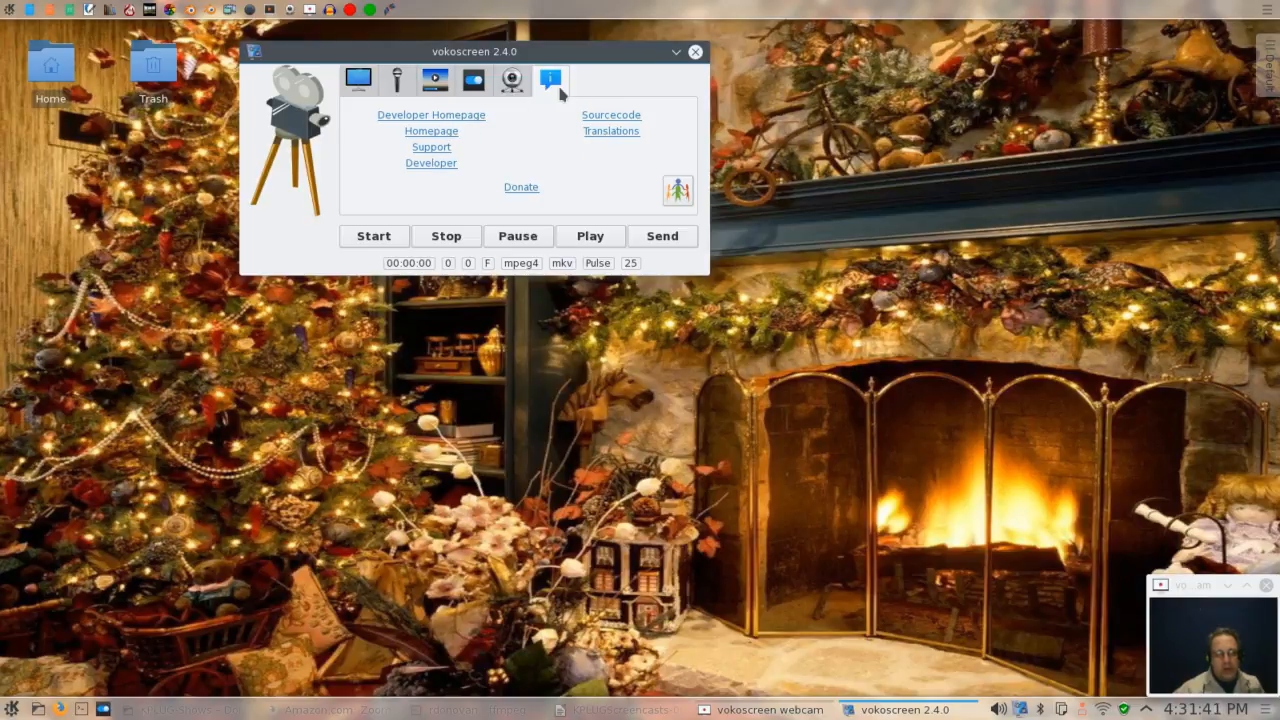
{"action": "left_click", "coordinate": [358, 82]}
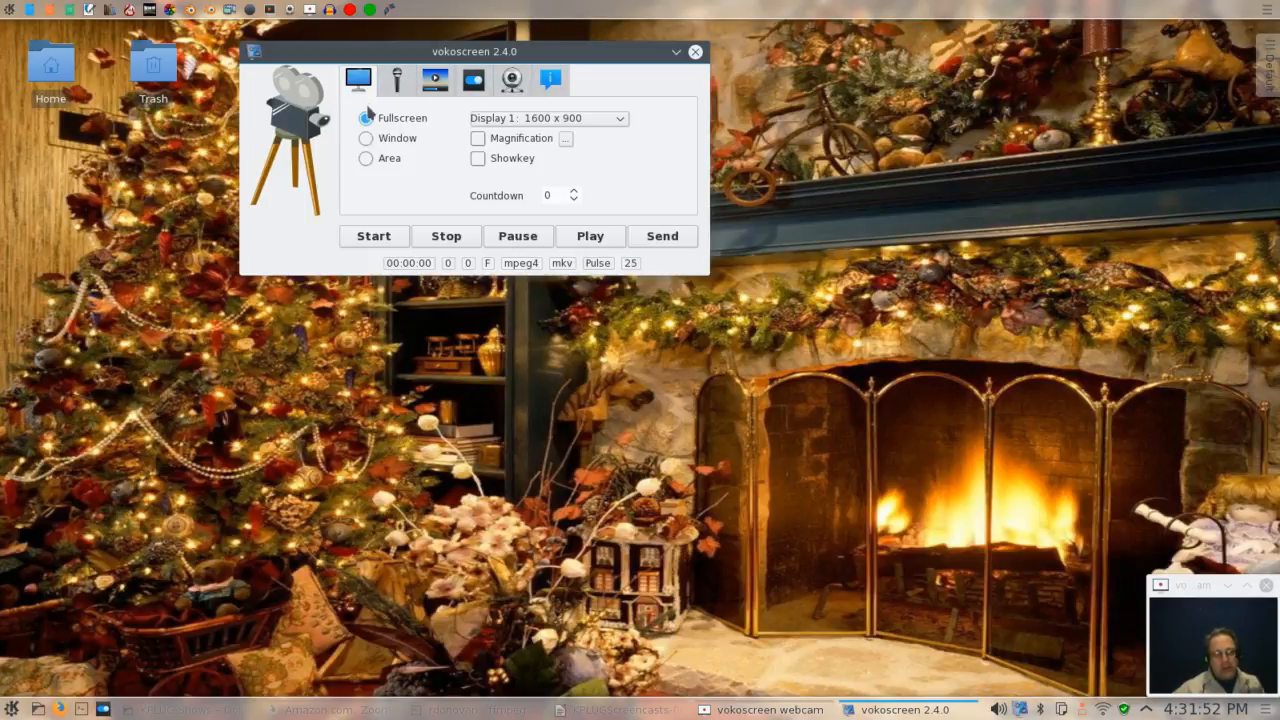
{"action": "left_click", "coordinate": [513, 88]}
{"action": "left_click", "coordinate": [480, 88]}
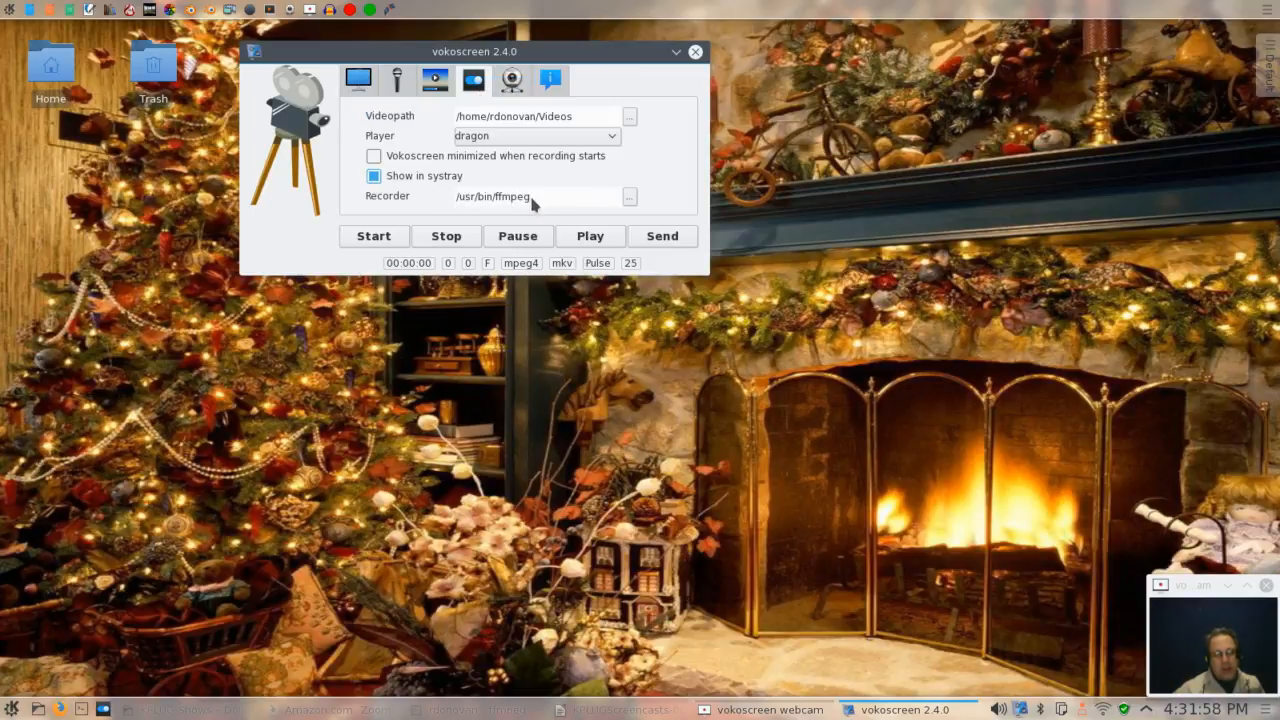
Return to the screen capture options and switch Magnification on briefly, turning it off again
{"action": "left_click", "coordinate": [358, 82]}
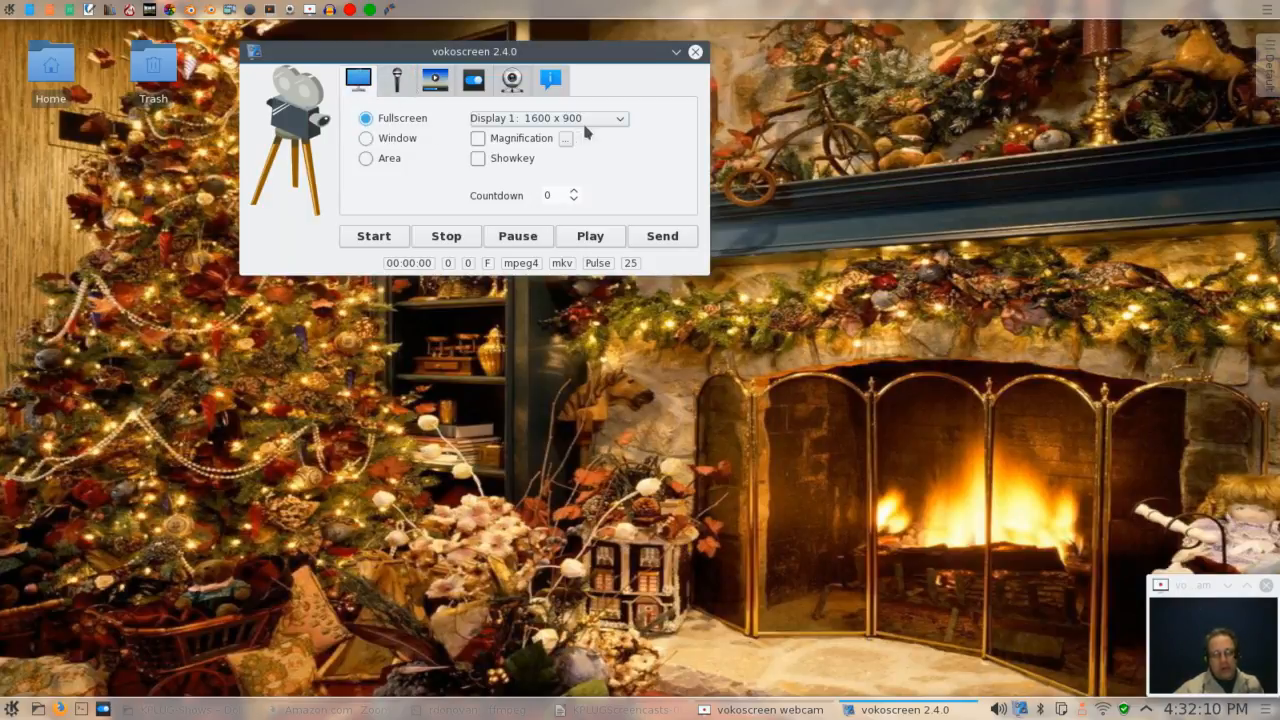
{"action": "left_click", "coordinate": [478, 139]}
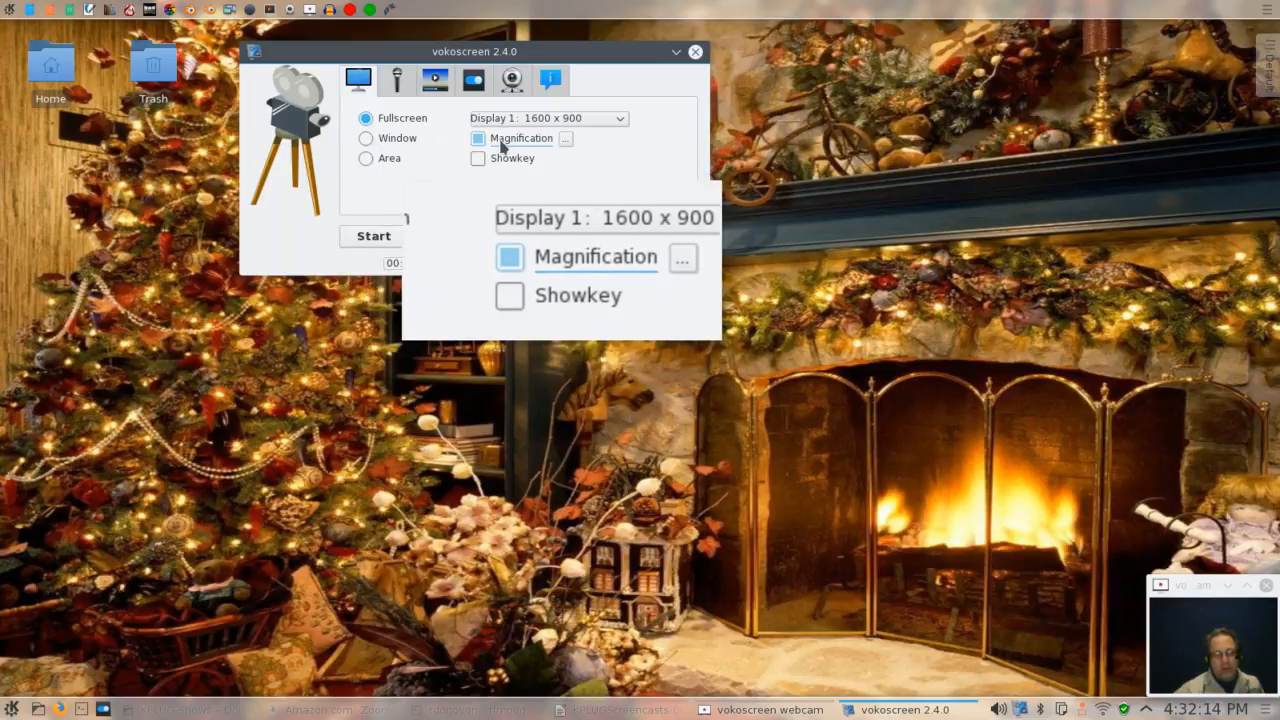
{"action": "left_click", "coordinate": [478, 139]}
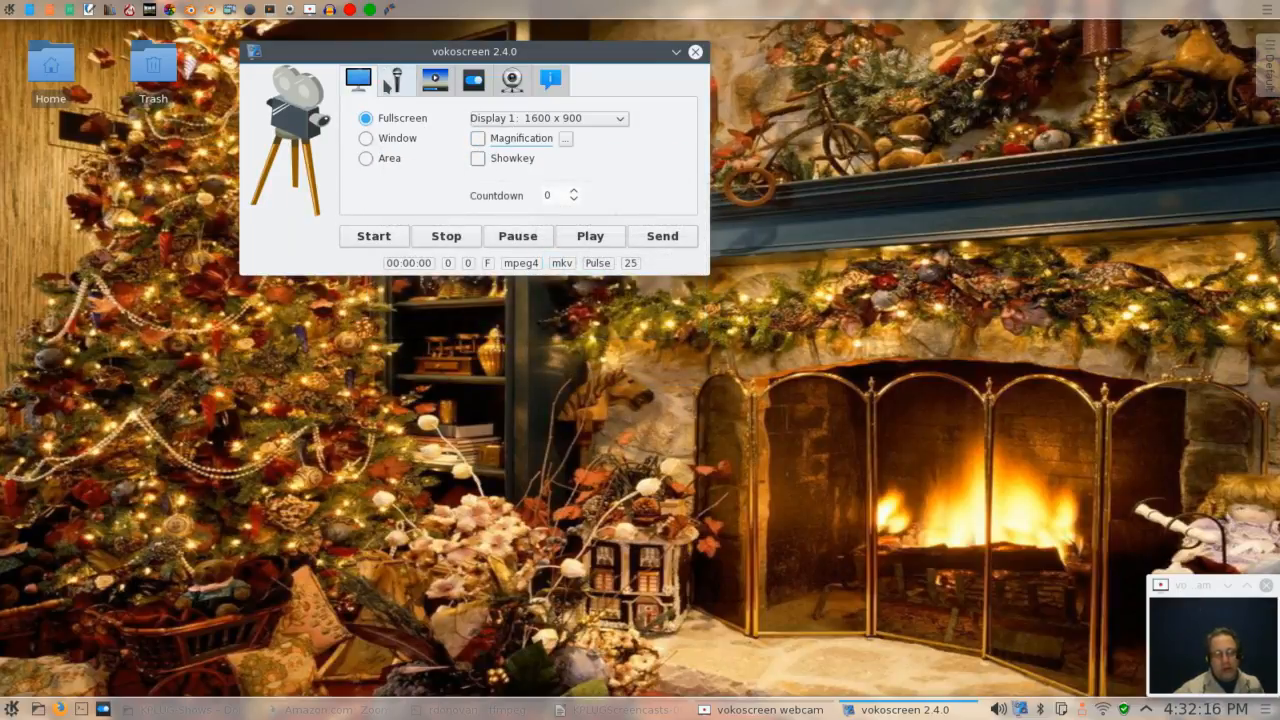
Review the audio devices and the frame rate and codec settings, keeping mkv as the recording format
{"action": "left_click", "coordinate": [396, 80]}
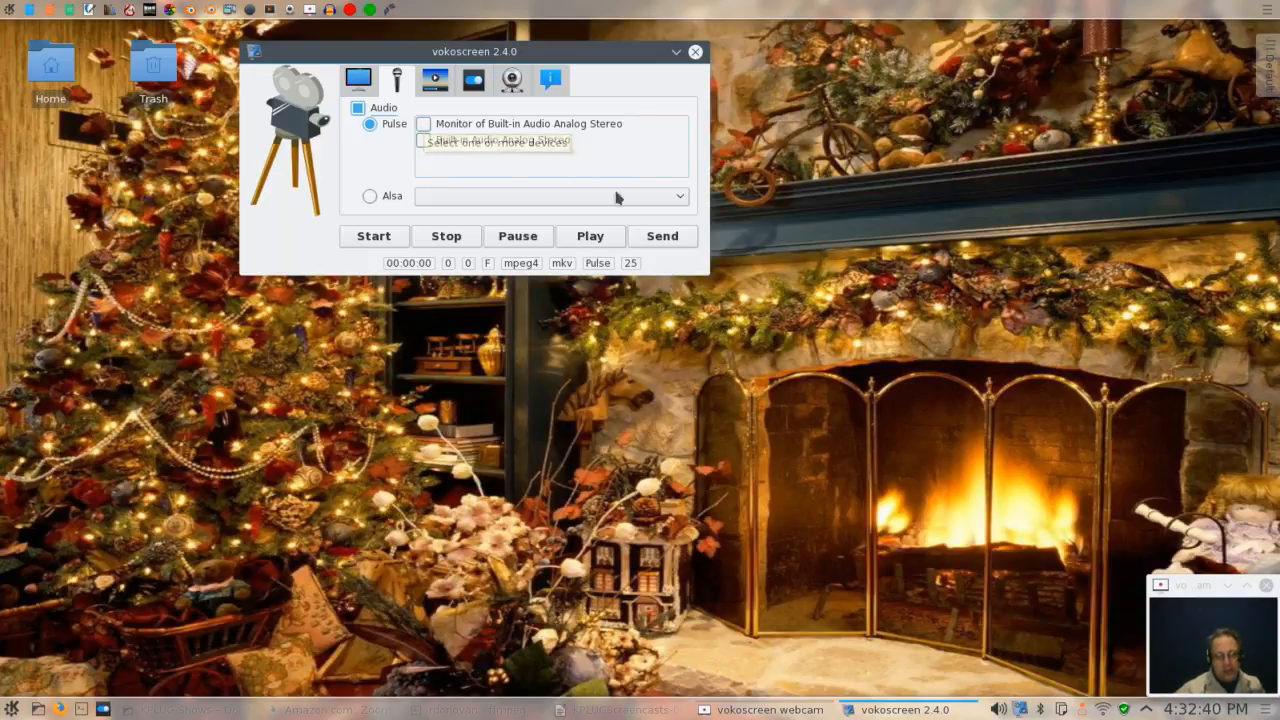
{"action": "left_click", "coordinate": [435, 79]}
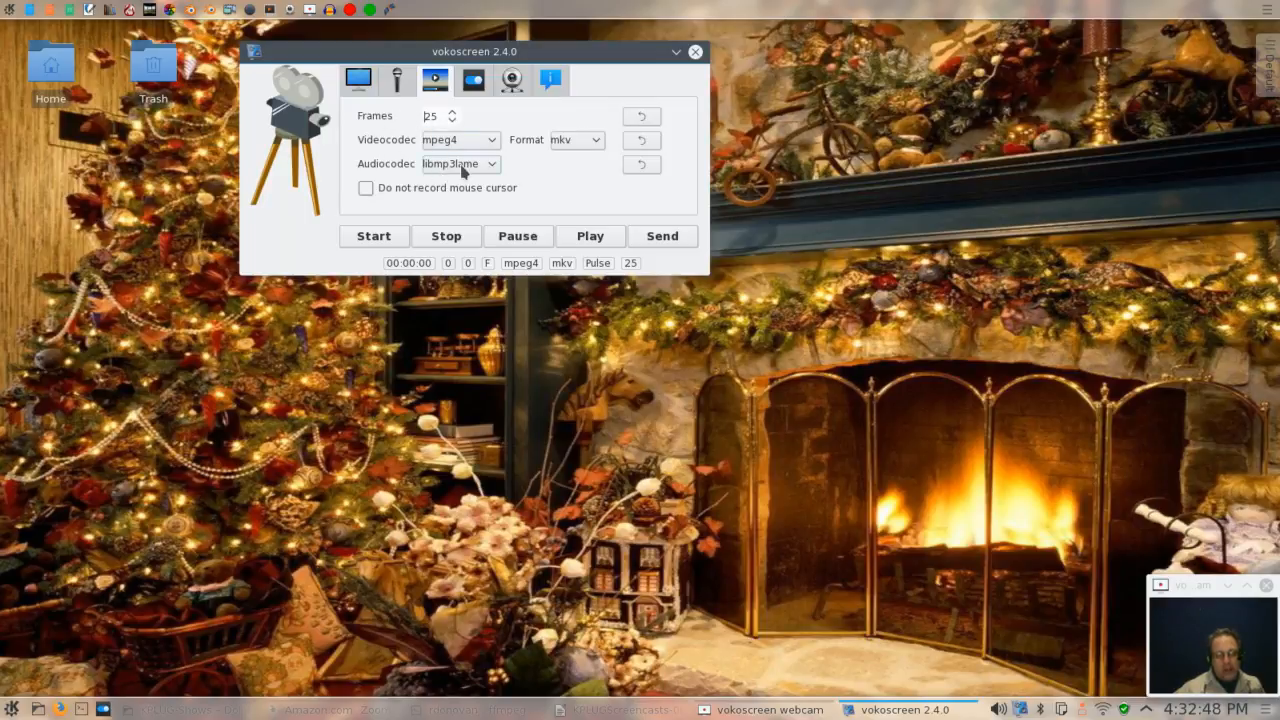
{"action": "left_click", "coordinate": [582, 147]}
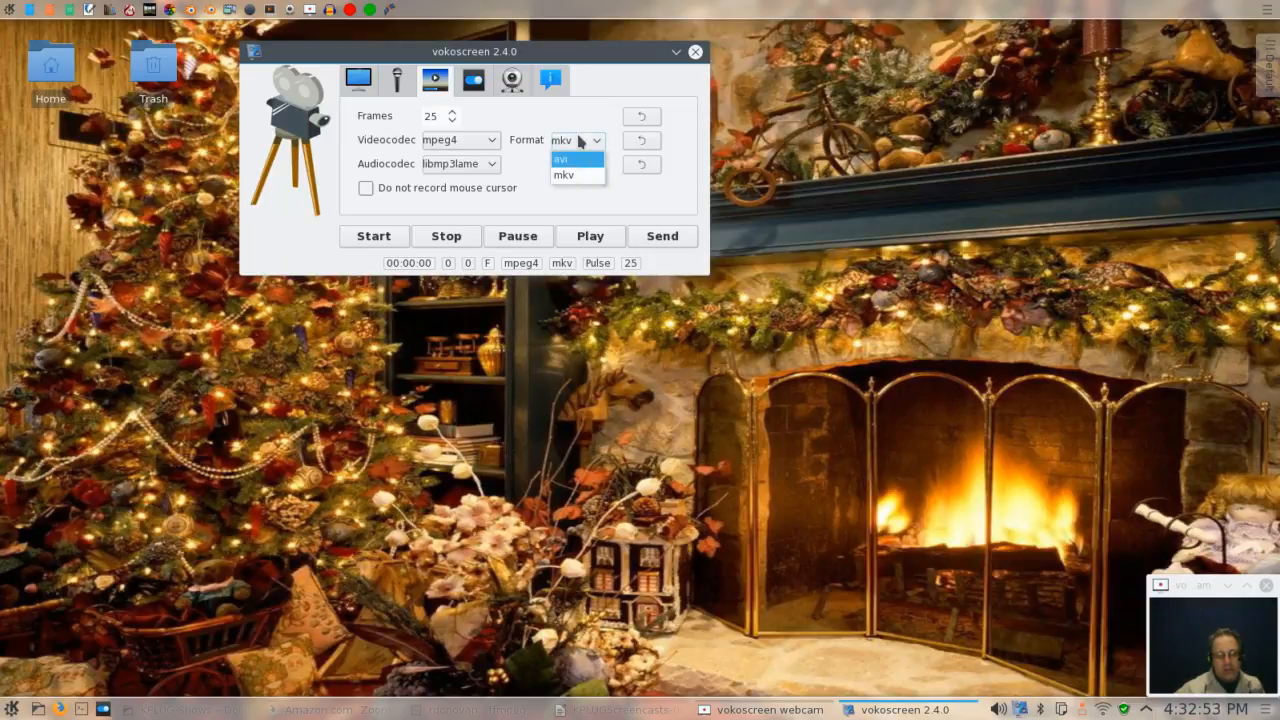
{"action": "left_click", "coordinate": [579, 176]}
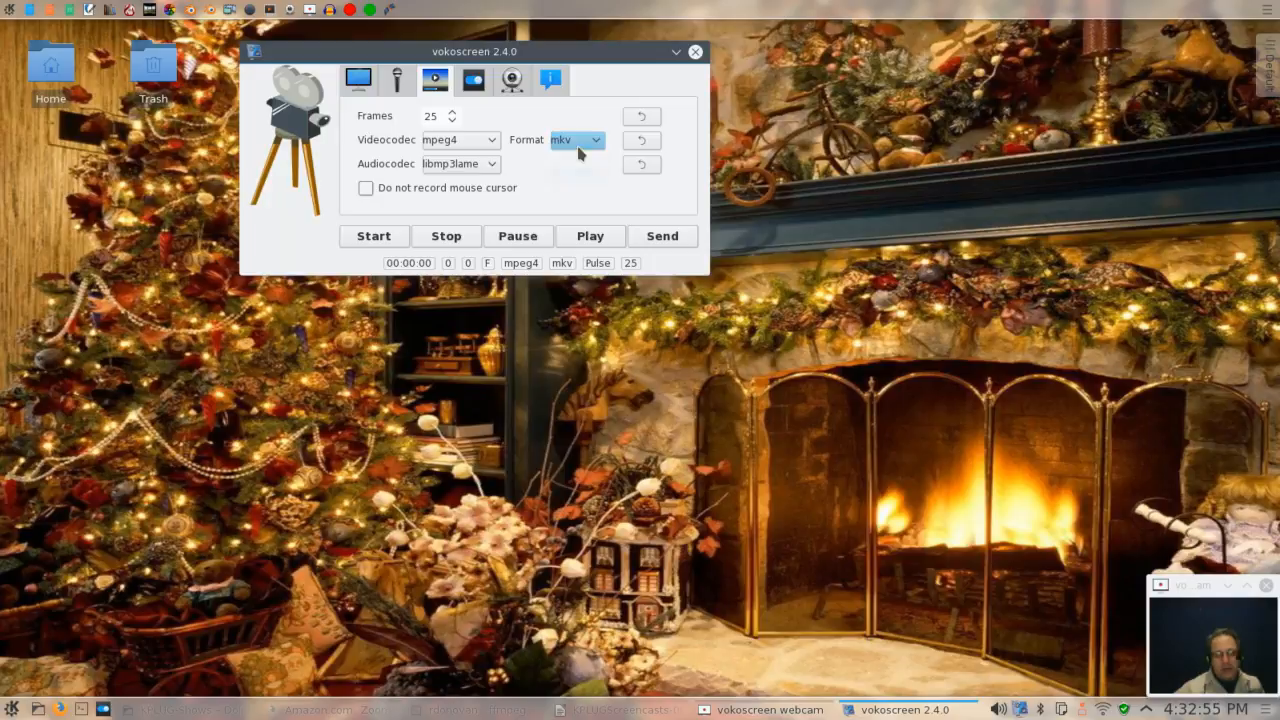
Turn off vokoscreen's webcam view after nudging its window, and close the program
{"action": "left_click", "coordinate": [511, 80]}
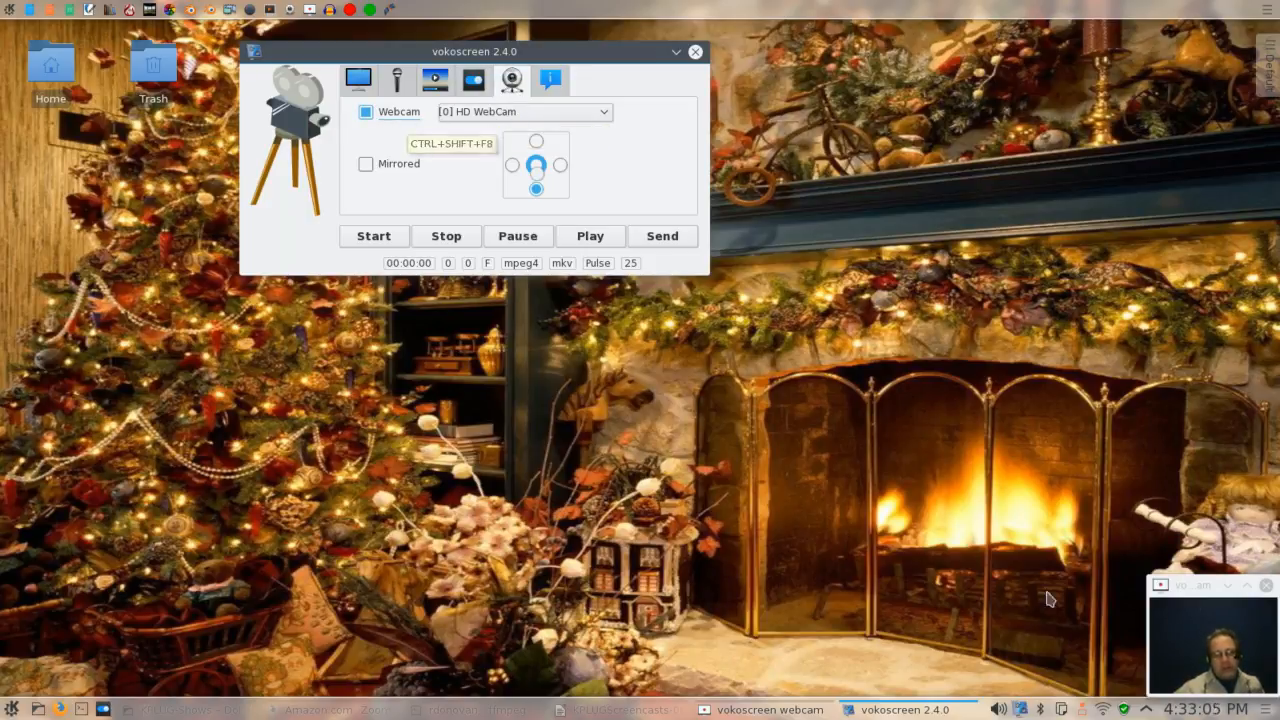
{"action": "mouse_move", "coordinate": [1209, 587]}
{"action": "left_mouse_down"}
{"action": "mouse_move", "coordinate": [1185, 569]}
{"action": "mouse_move", "coordinate": [1212, 586]}
{"action": "left_mouse_up"}
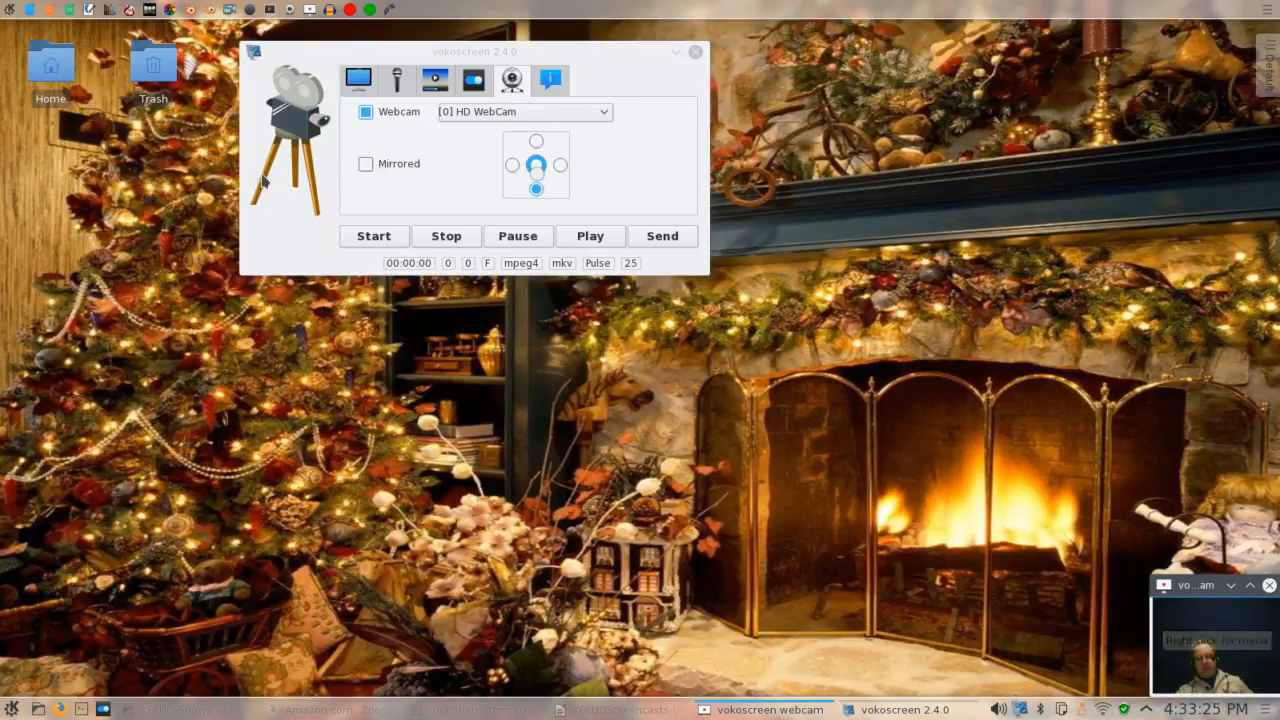
{"action": "left_click", "coordinate": [364, 112]}
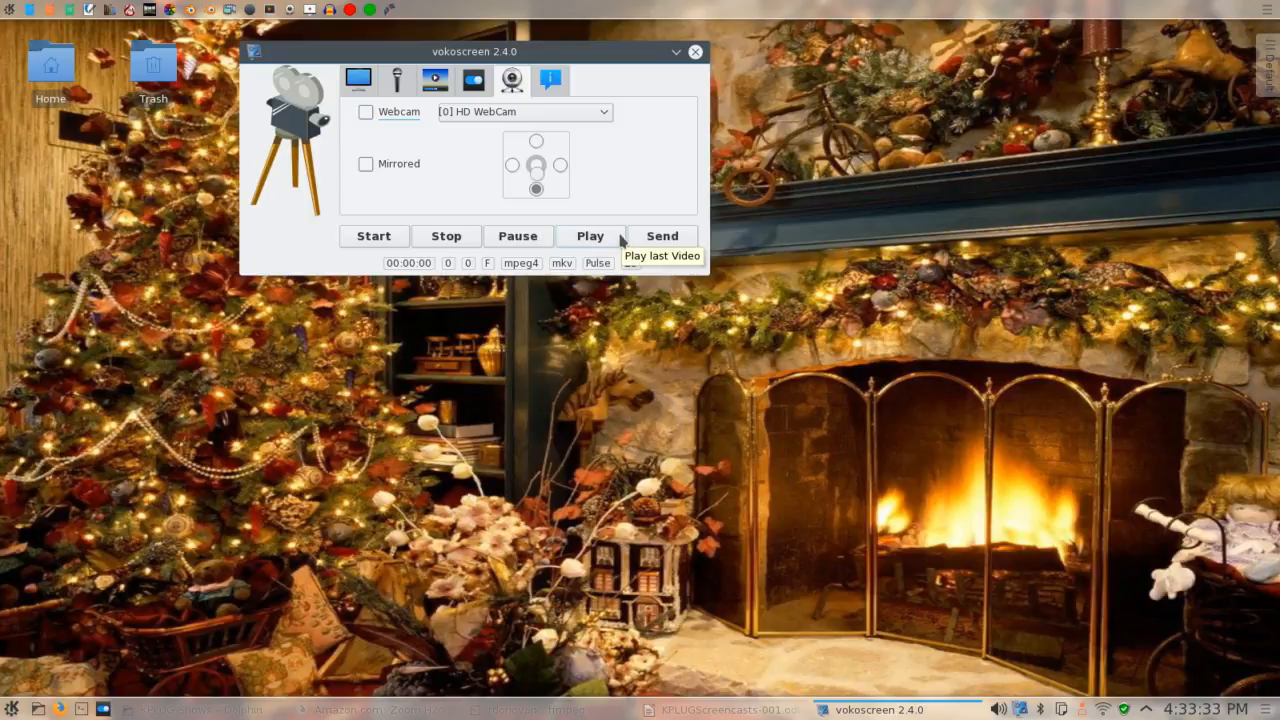
{"action": "left_click", "coordinate": [697, 52]}
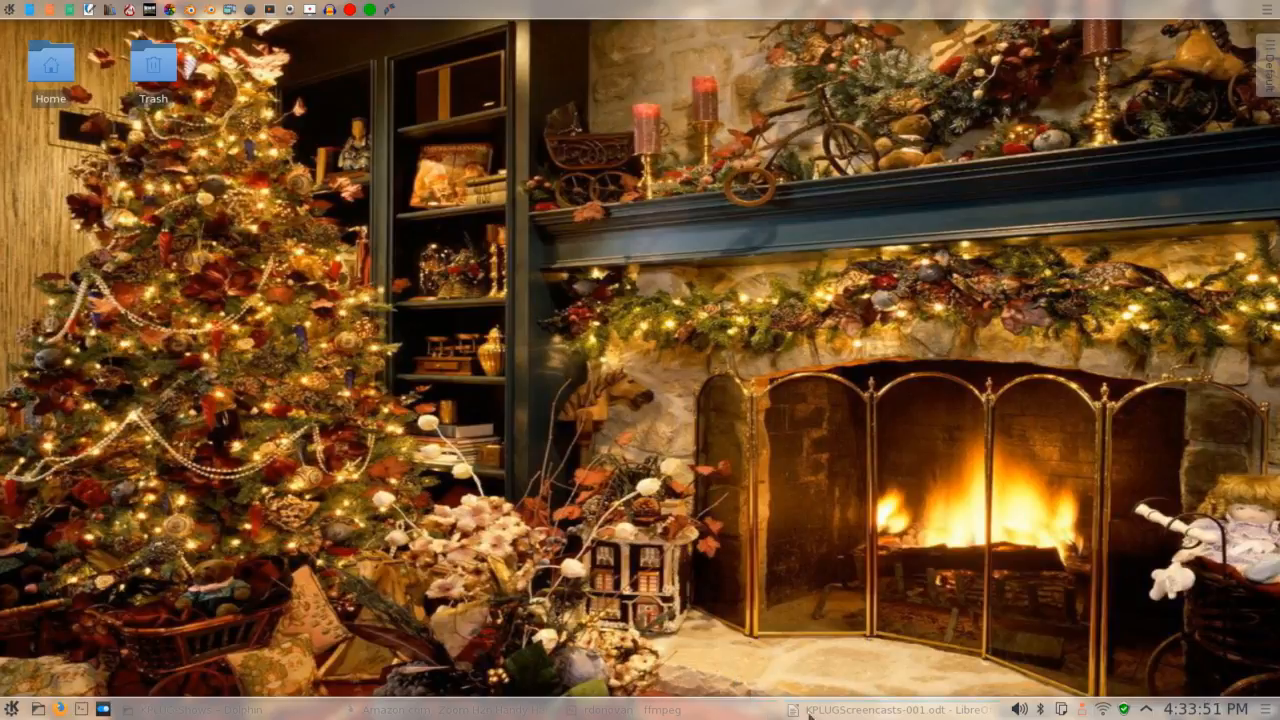
Switch to KPLUGScreencasts-001.odt in LibreOffice Writer and read the outline from the top through the Personal Work Flow section
{"action": "left_click", "coordinate": [842, 712]}
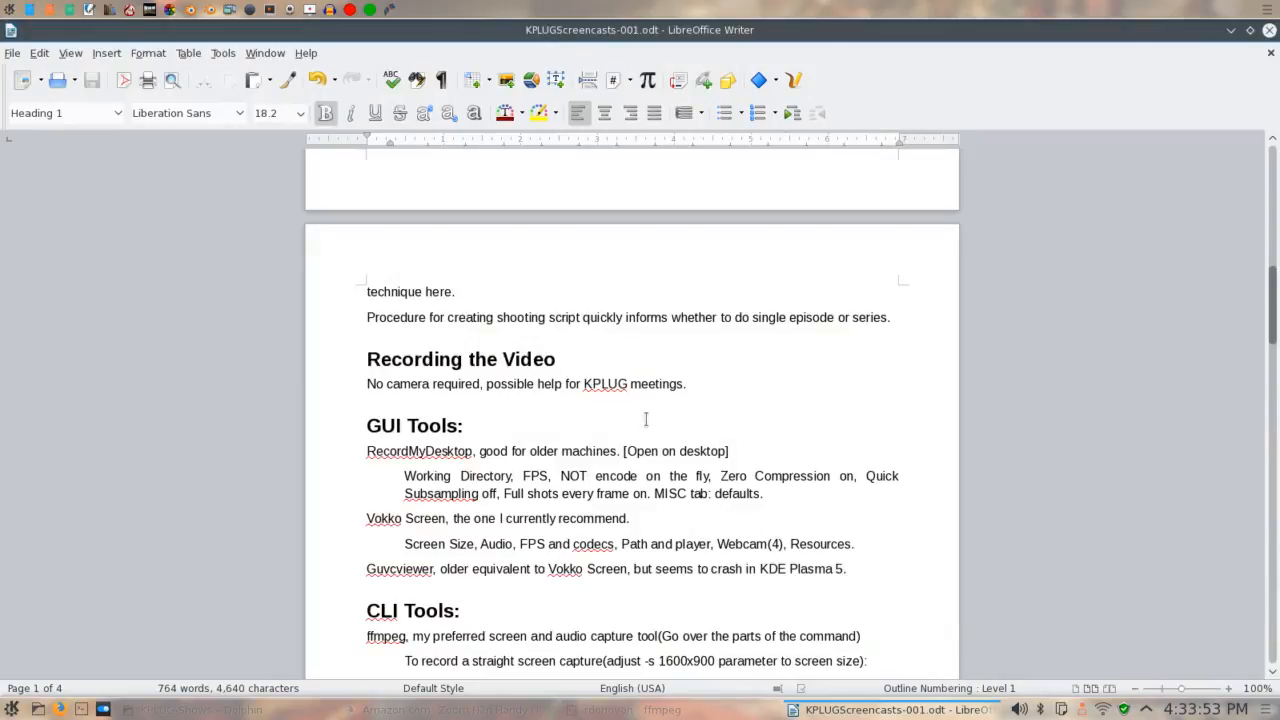
{"action": "scroll", "coordinate": [650, 380], "scroll_direction": "up", "scroll_amount": 15}
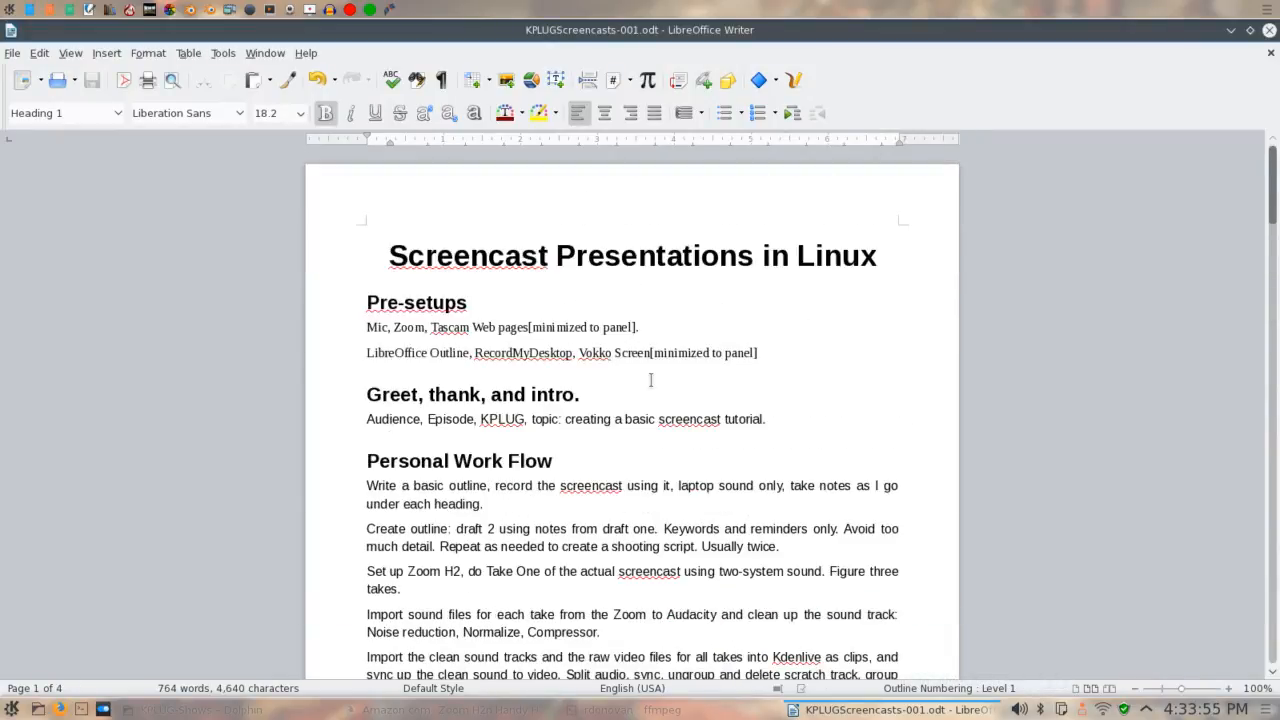
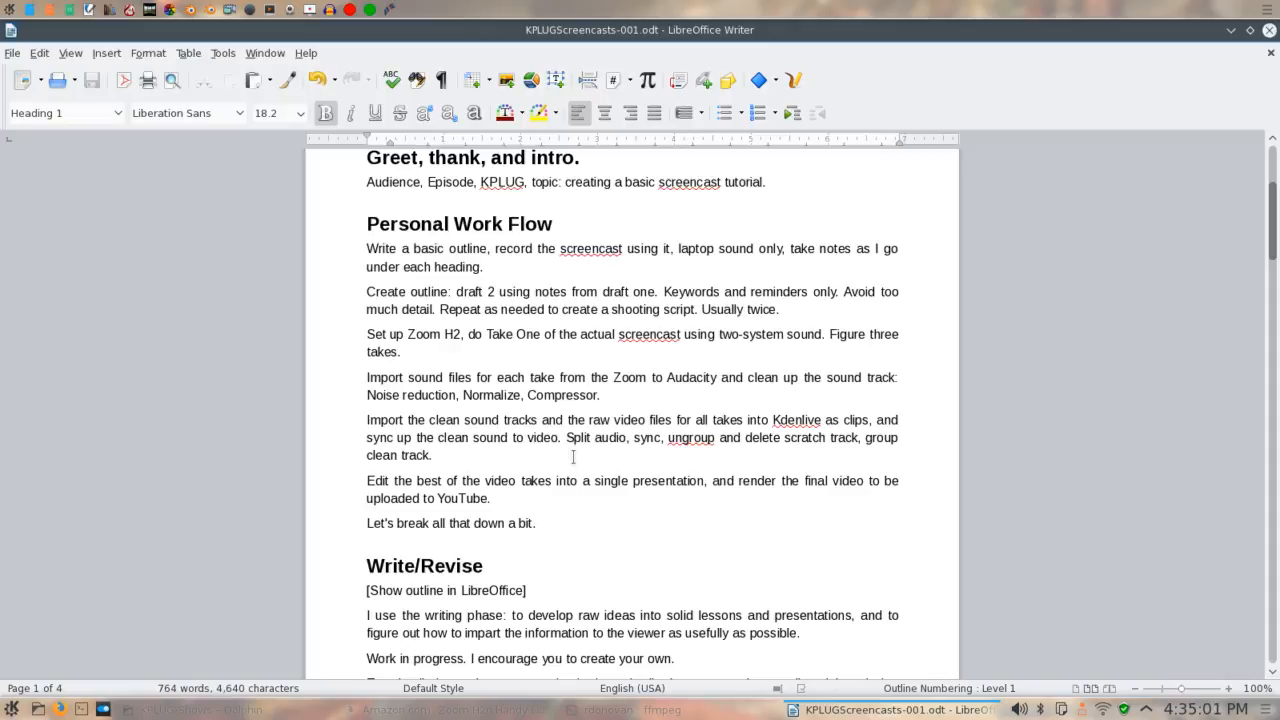
{"action": "scroll", "coordinate": [574, 448], "scroll_direction": "up", "scroll_amount": 5}
{"action": "scroll", "coordinate": [574, 400], "scroll_direction": "down", "scroll_amount": 5}
{"action": "scroll", "coordinate": [497, 355], "scroll_direction": "down", "scroll_amount": 2}
{"action": "scroll", "coordinate": [500, 355], "scroll_direction": "down", "scroll_amount": 2}
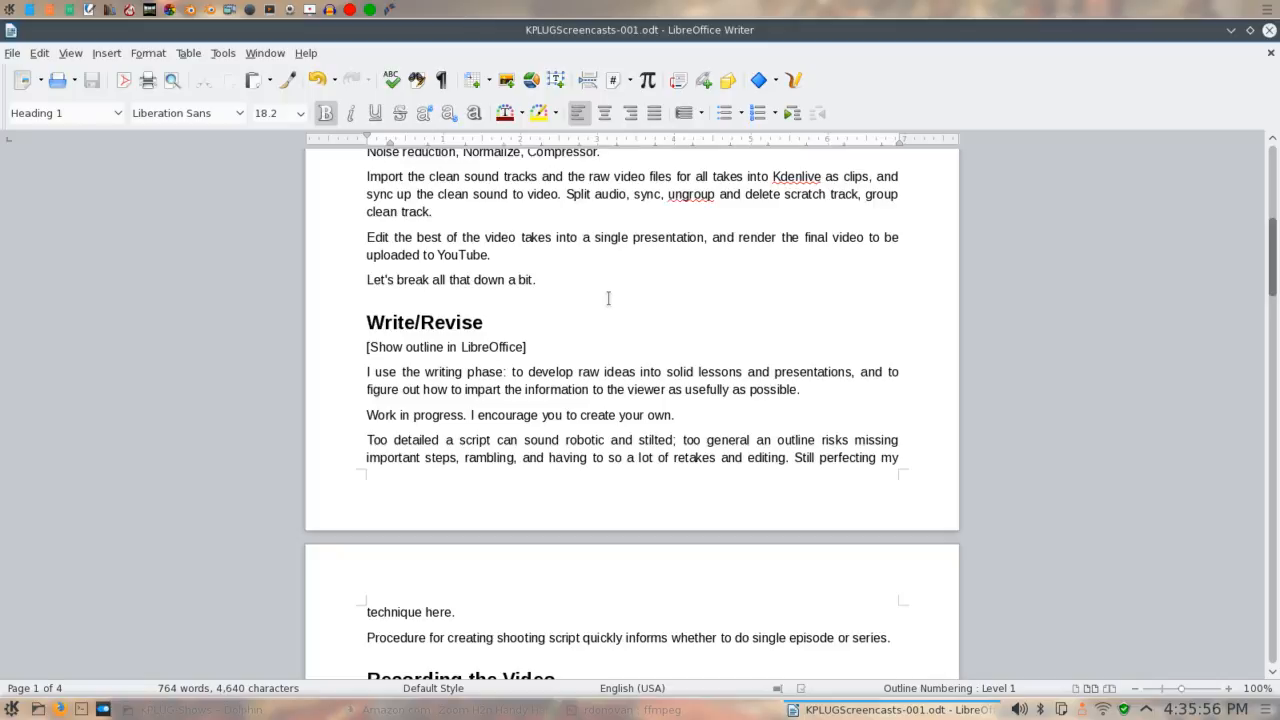
Read the Write/Revise section, skim the recording sections that follow, and minimize the document
{"action": "scroll", "coordinate": [608, 298], "scroll_direction": "down", "scroll_amount": 1}
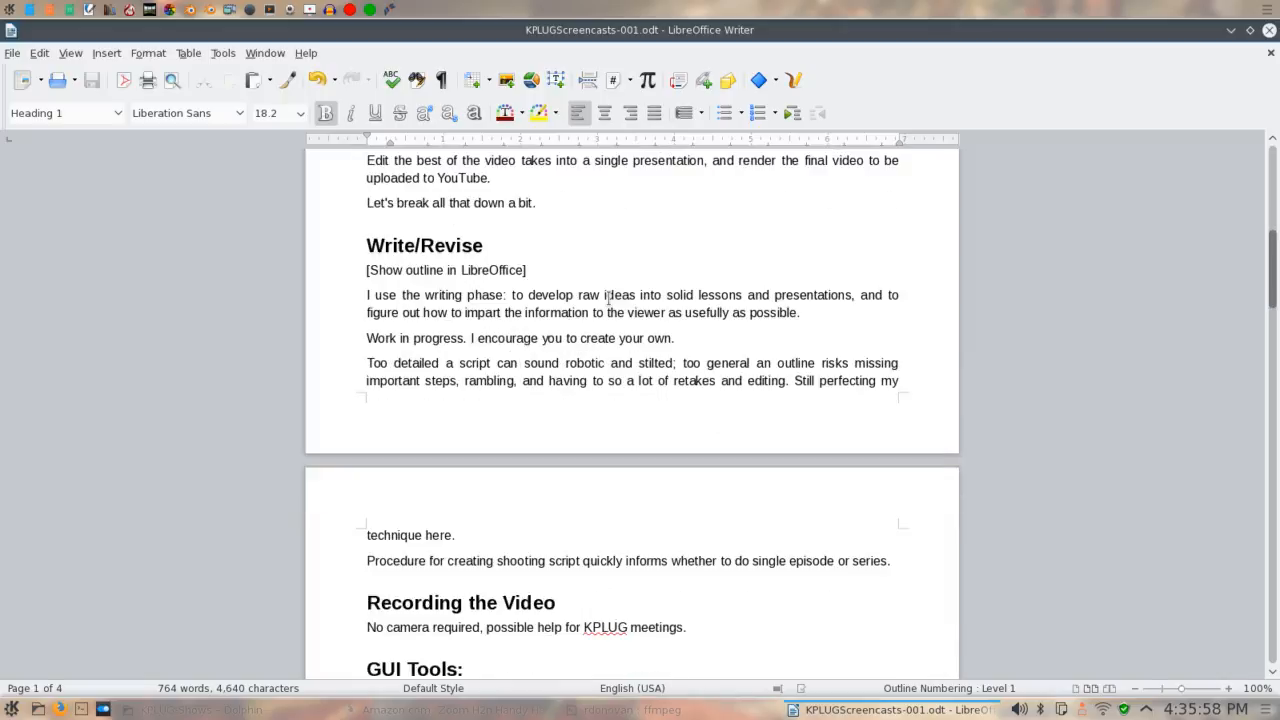
{"action": "scroll", "coordinate": [608, 298], "scroll_direction": "down", "scroll_amount": 9}
{"action": "scroll", "coordinate": [608, 298], "scroll_direction": "down", "scroll_amount": 2}
{"action": "scroll", "coordinate": [608, 298], "scroll_direction": "up", "scroll_amount": 8}
{"action": "scroll", "coordinate": [608, 298], "scroll_direction": "up", "scroll_amount": 2}
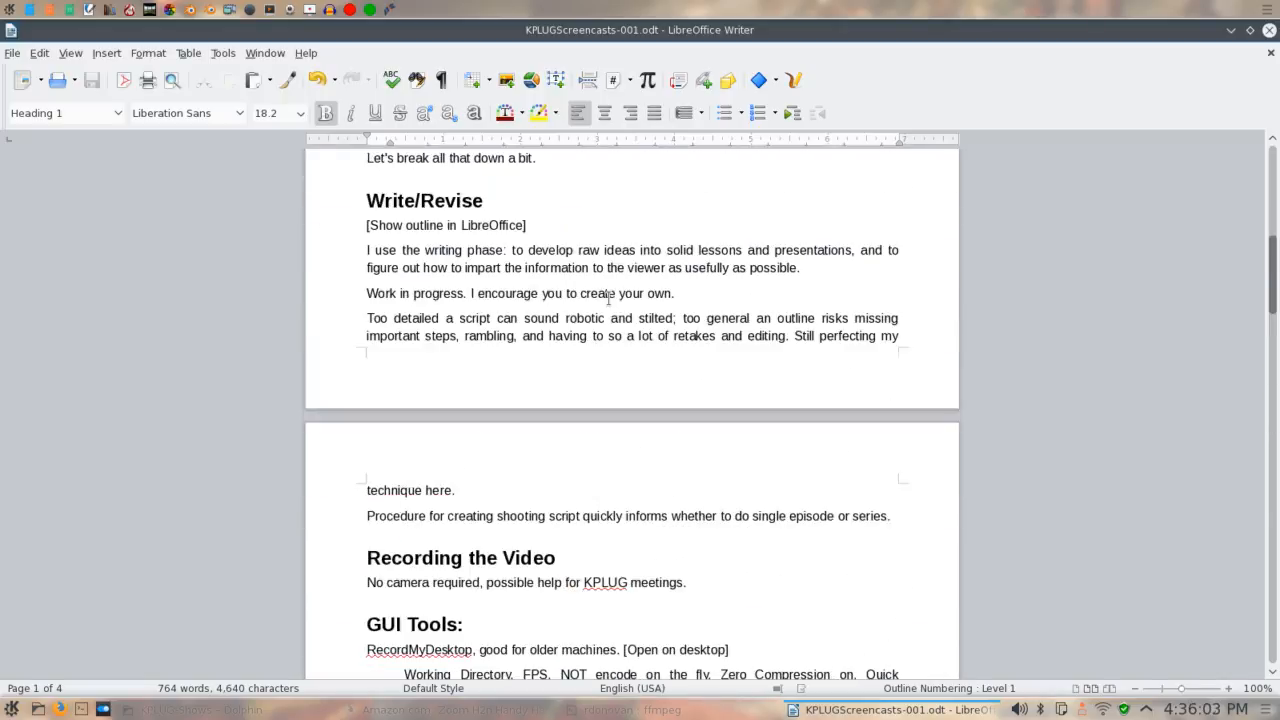
{"action": "left_click", "coordinate": [1231, 31]}
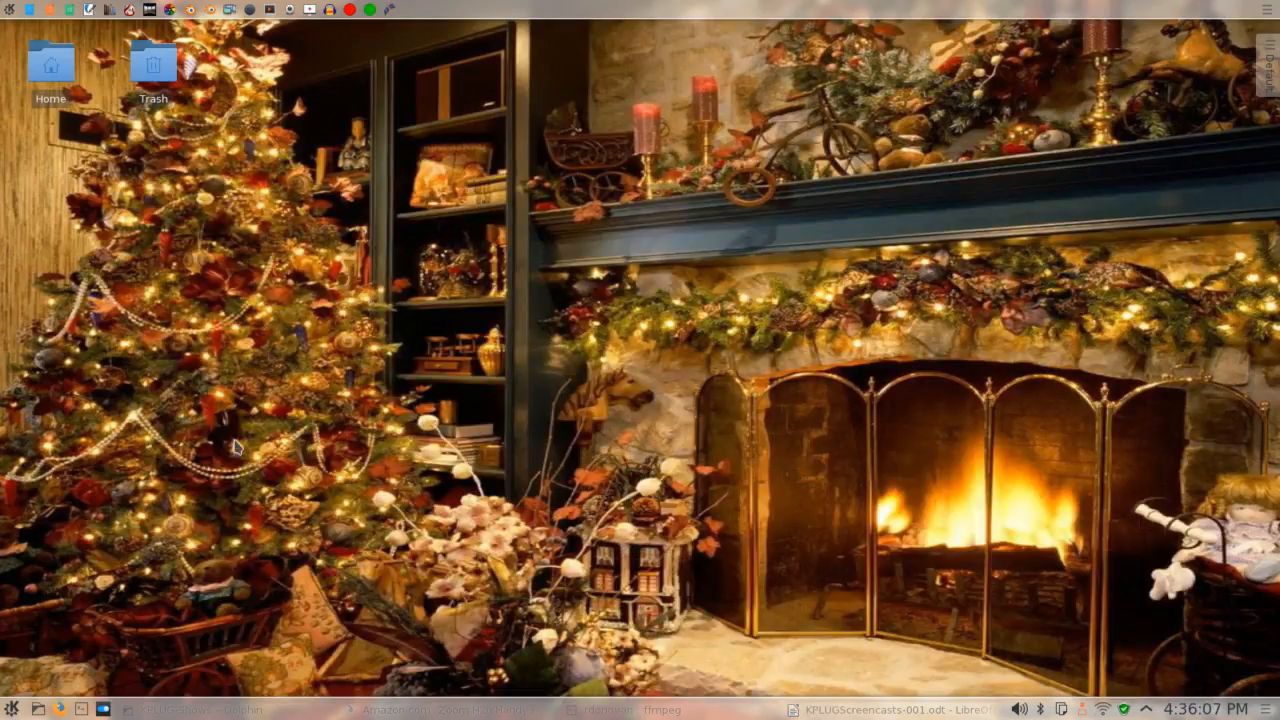
Switch to Firefox, examine the Amazon pages for the Zoom H2n recorder and the Movo GM100 microphone, and close the browser
{"action": "left_click", "coordinate": [405, 710]}
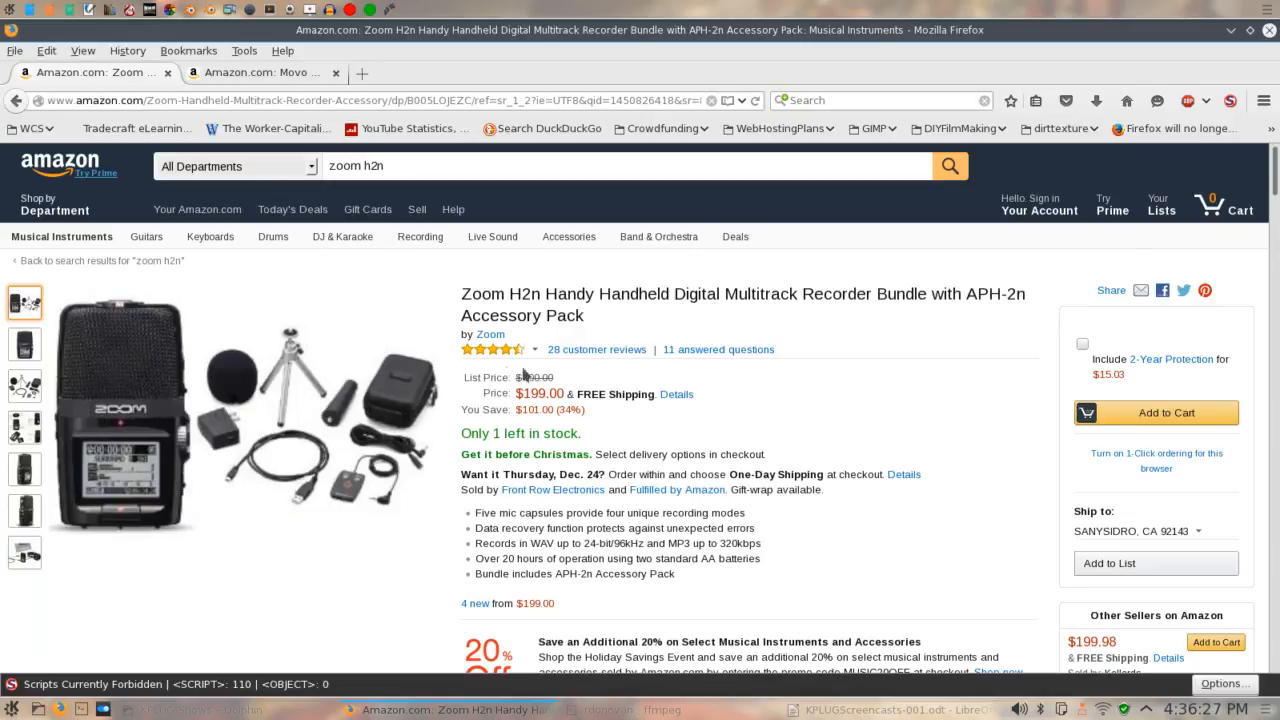
{"action": "left_click", "coordinate": [272, 72]}
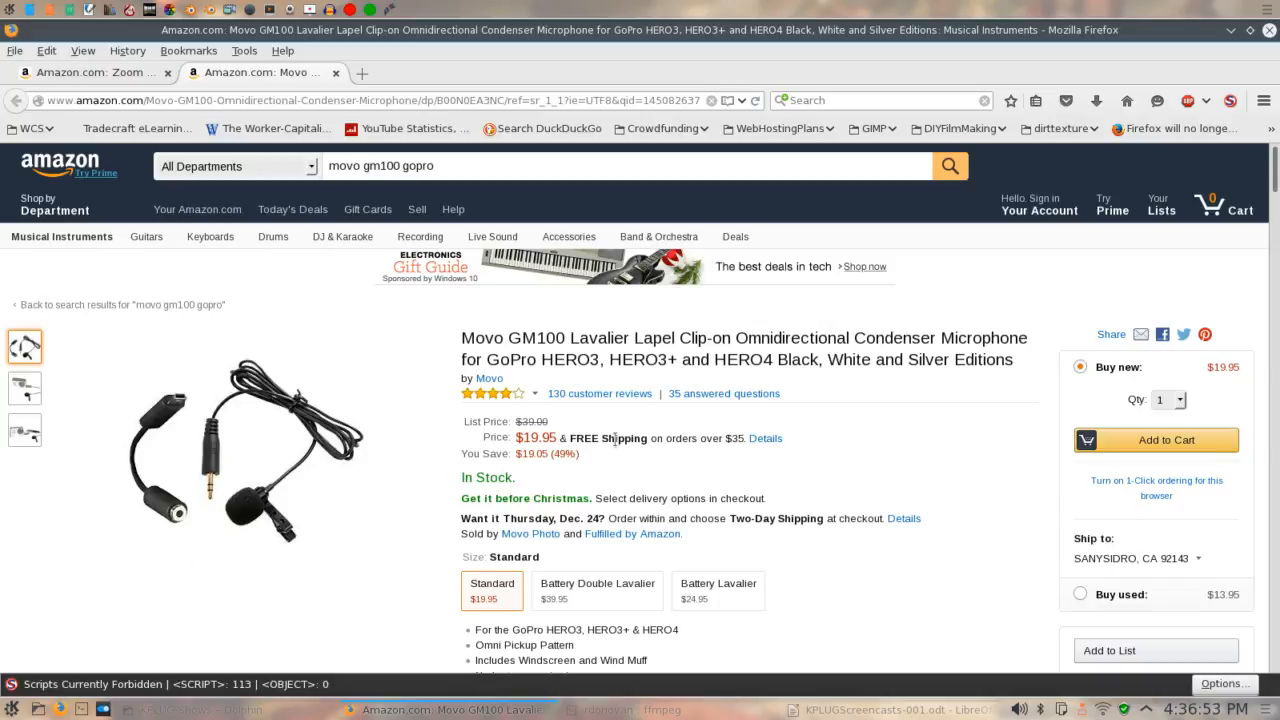
{"action": "scroll", "coordinate": [613, 438], "scroll_direction": "down", "scroll_amount": 1}
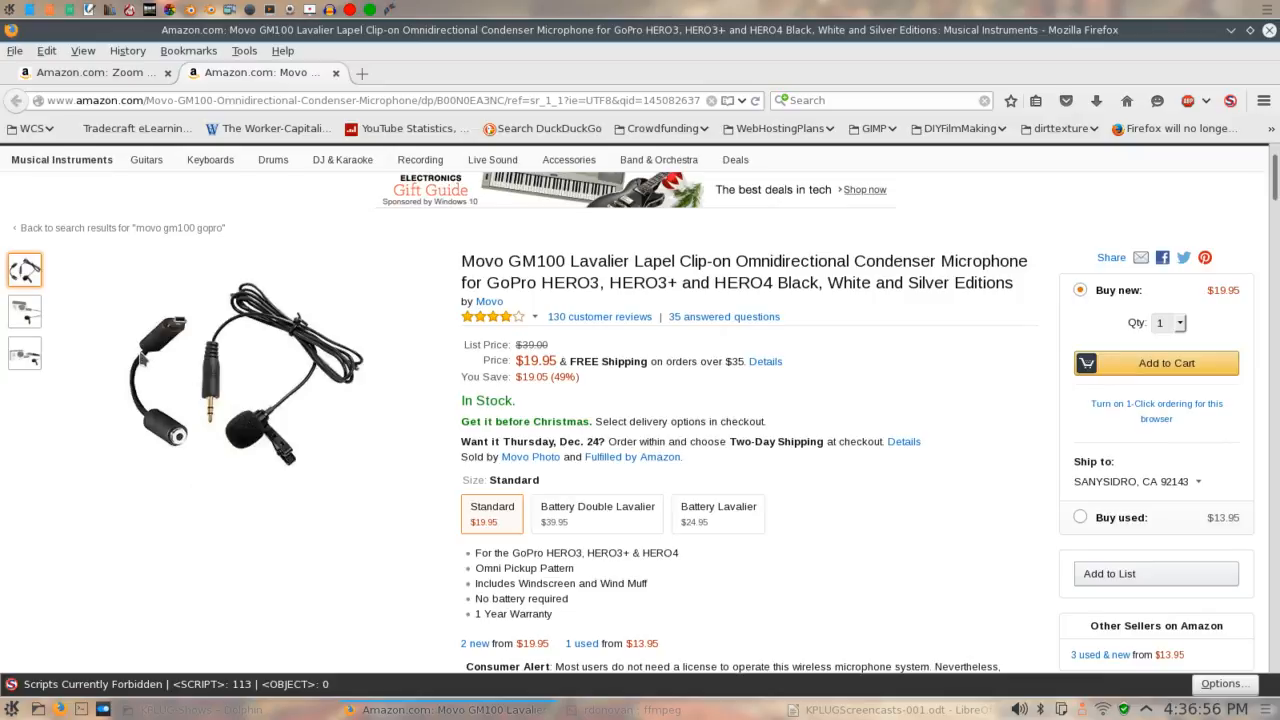
{"action": "scroll", "coordinate": [452, 306], "scroll_direction": "up", "scroll_amount": 1}
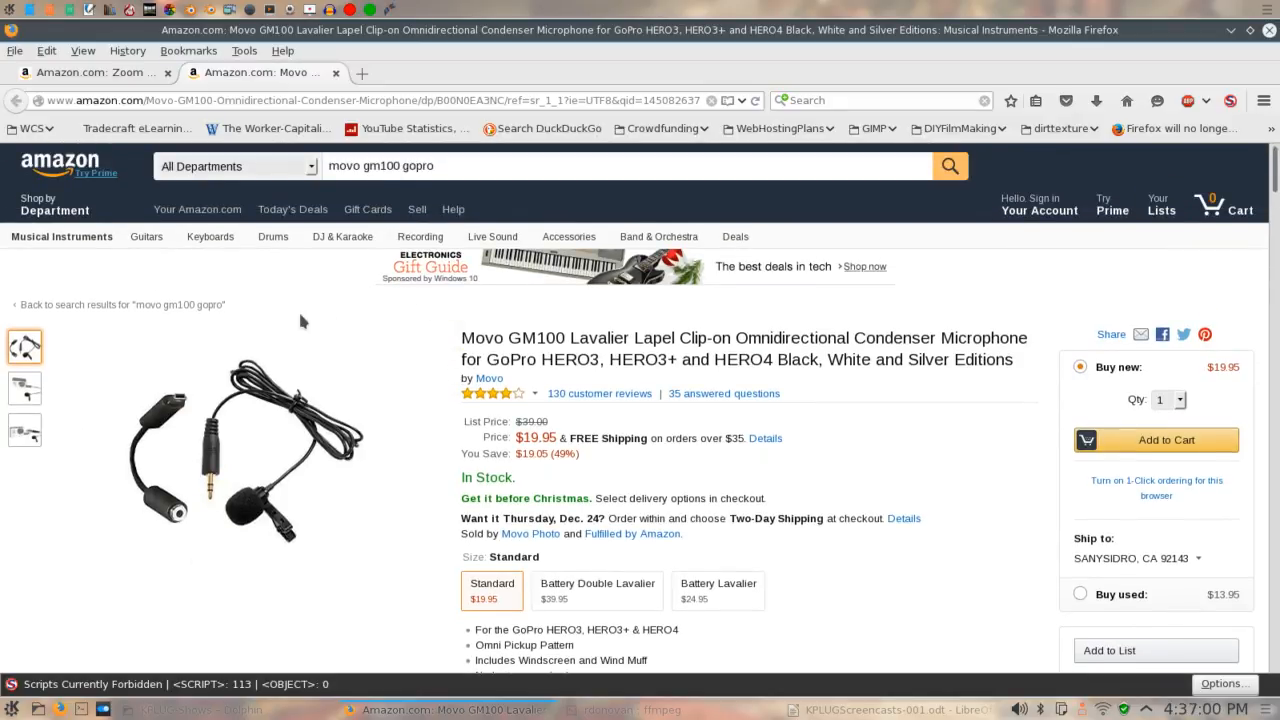
{"action": "left_click", "coordinate": [1268, 31]}
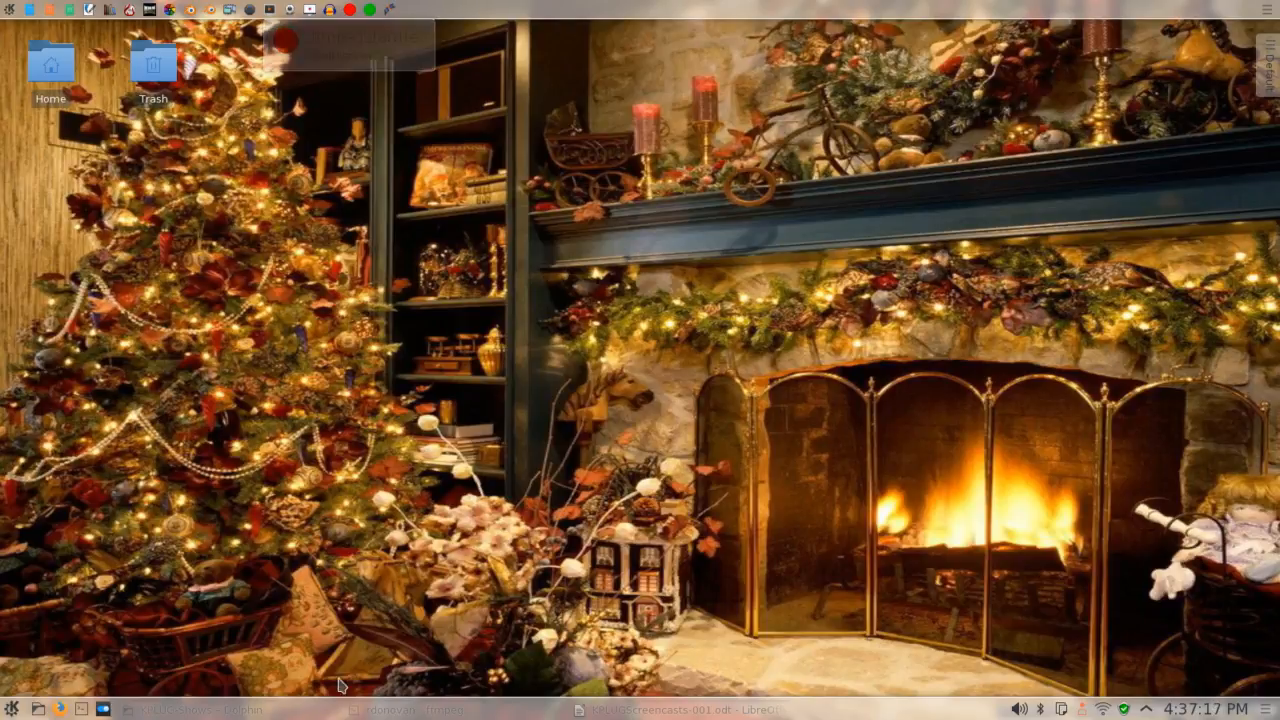
{"action": "mouse_move", "coordinate": [387, 714]}
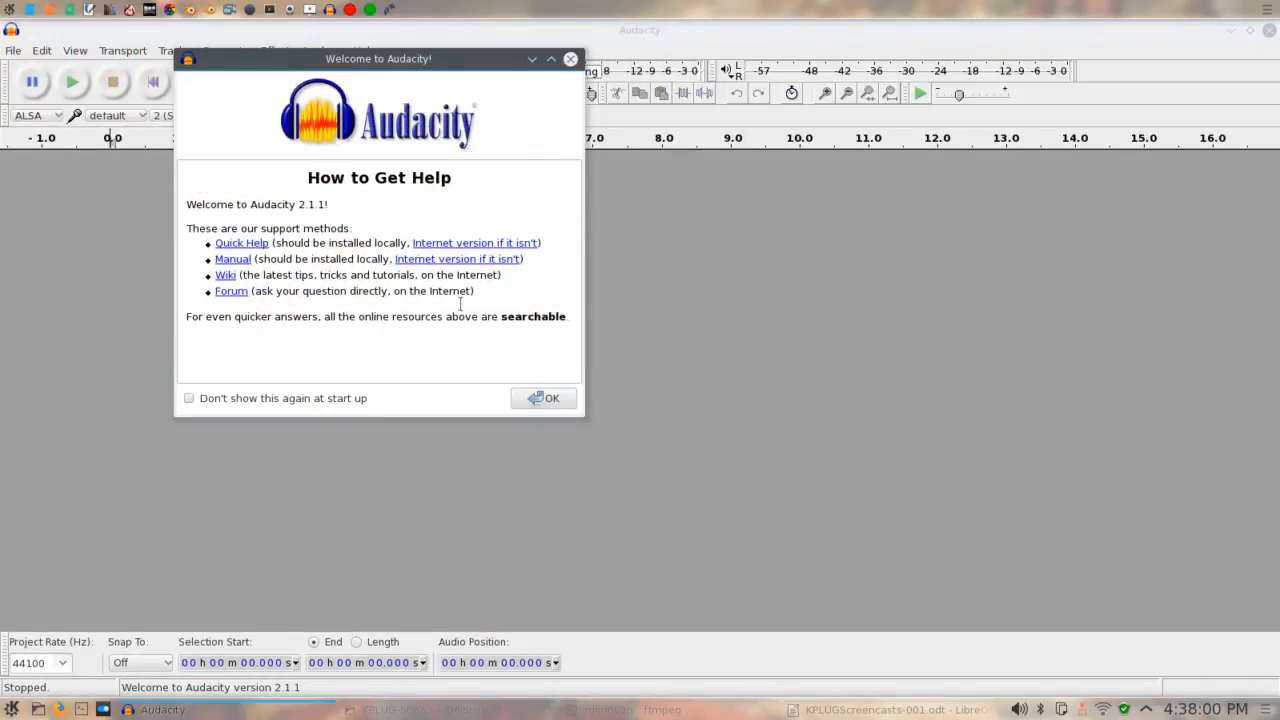
Dismiss the welcome message and import ZOOM0001.WAV from the ESI-Ships folder, making a copy of the file before editing
{"action": "left_click", "coordinate": [563, 398]}
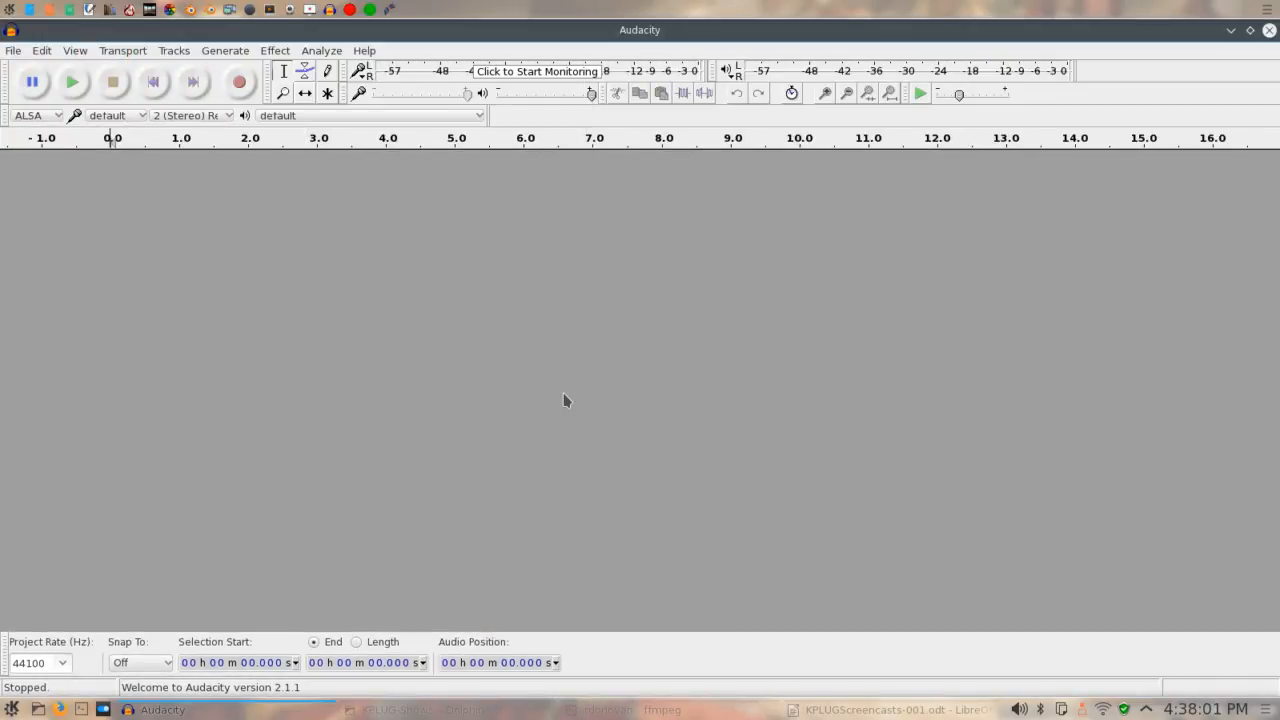
{"action": "left_click", "coordinate": [13, 51]}
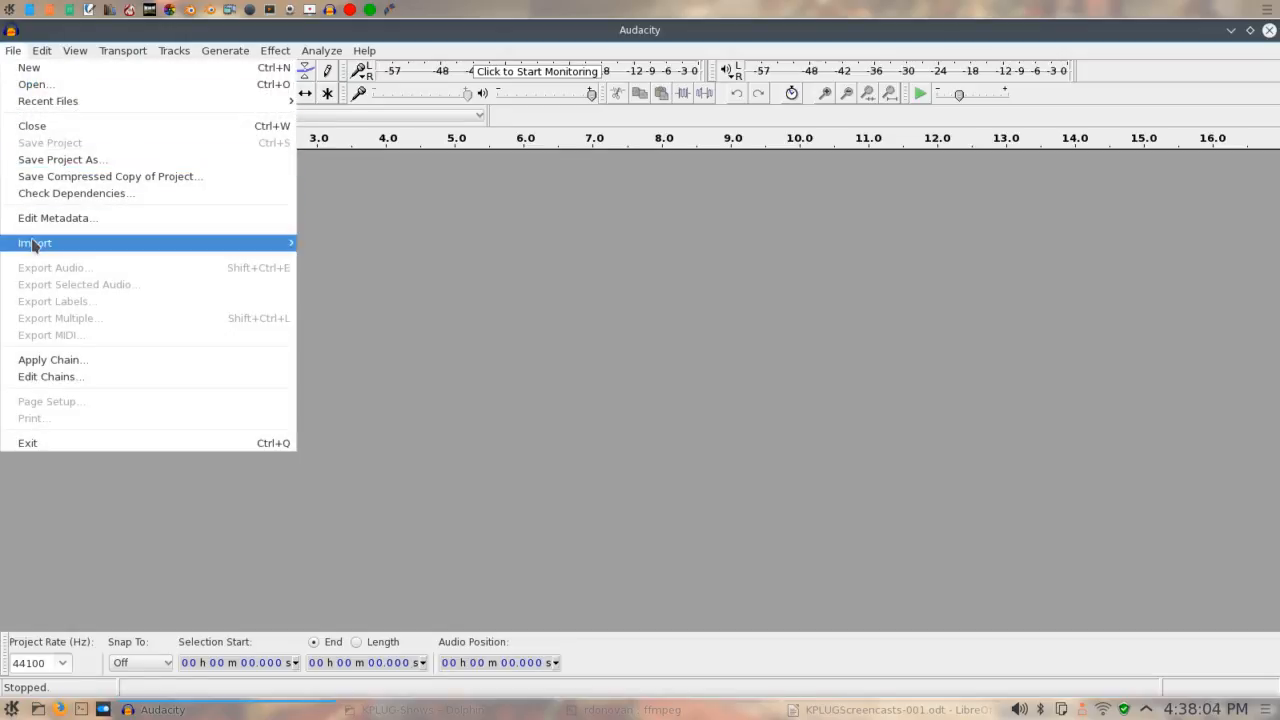
{"action": "mouse_move", "coordinate": [34, 245]}
{"action": "left_click", "coordinate": [353, 250]}
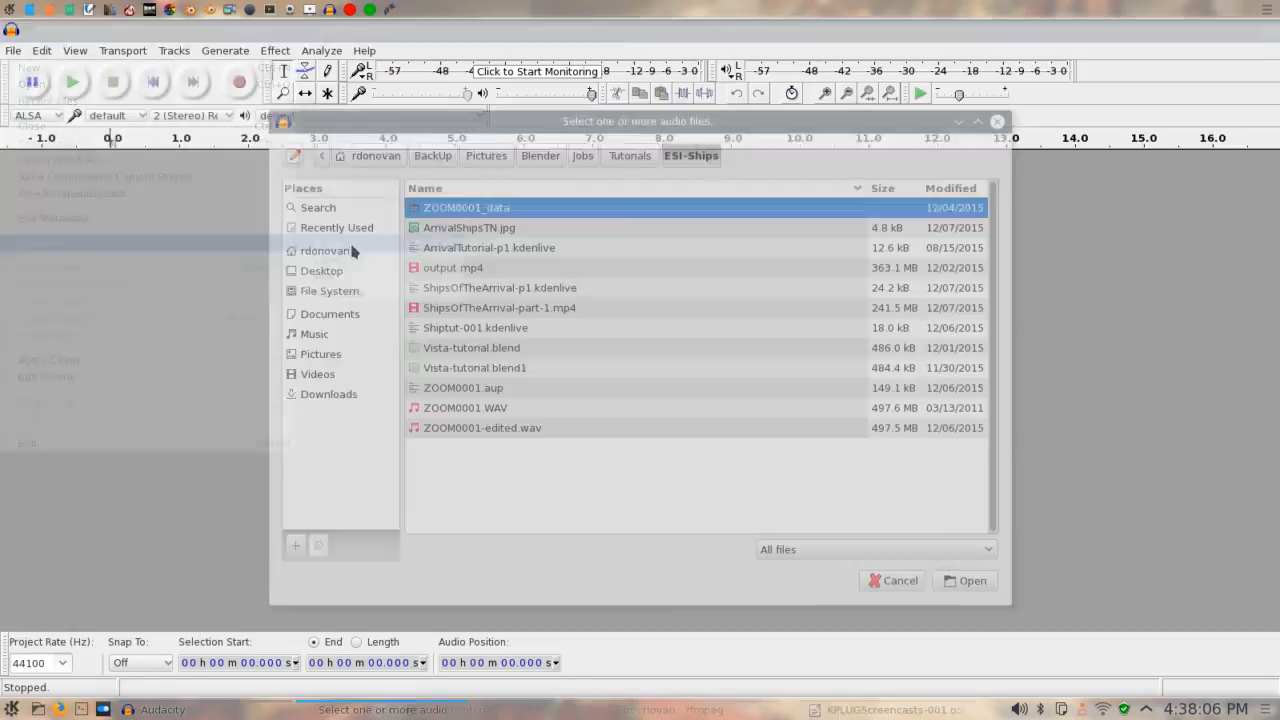
{"action": "left_click", "coordinate": [463, 409]}
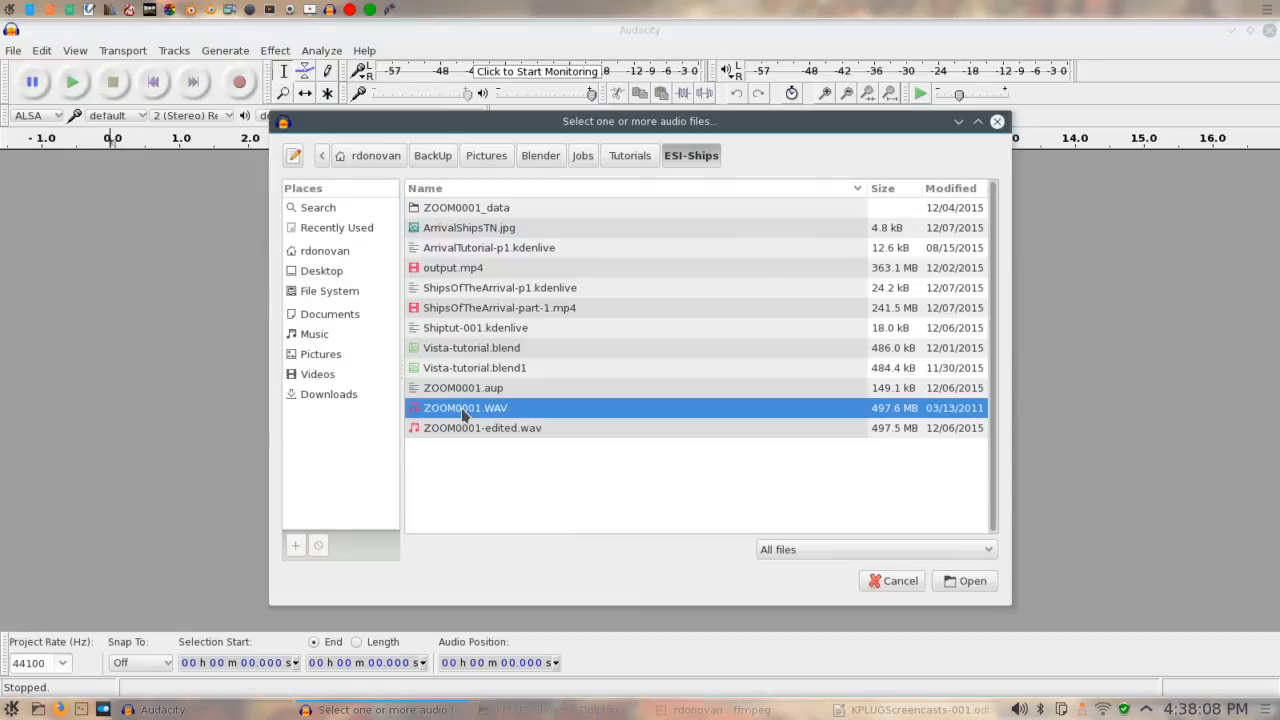
{"action": "left_click", "coordinate": [970, 584]}
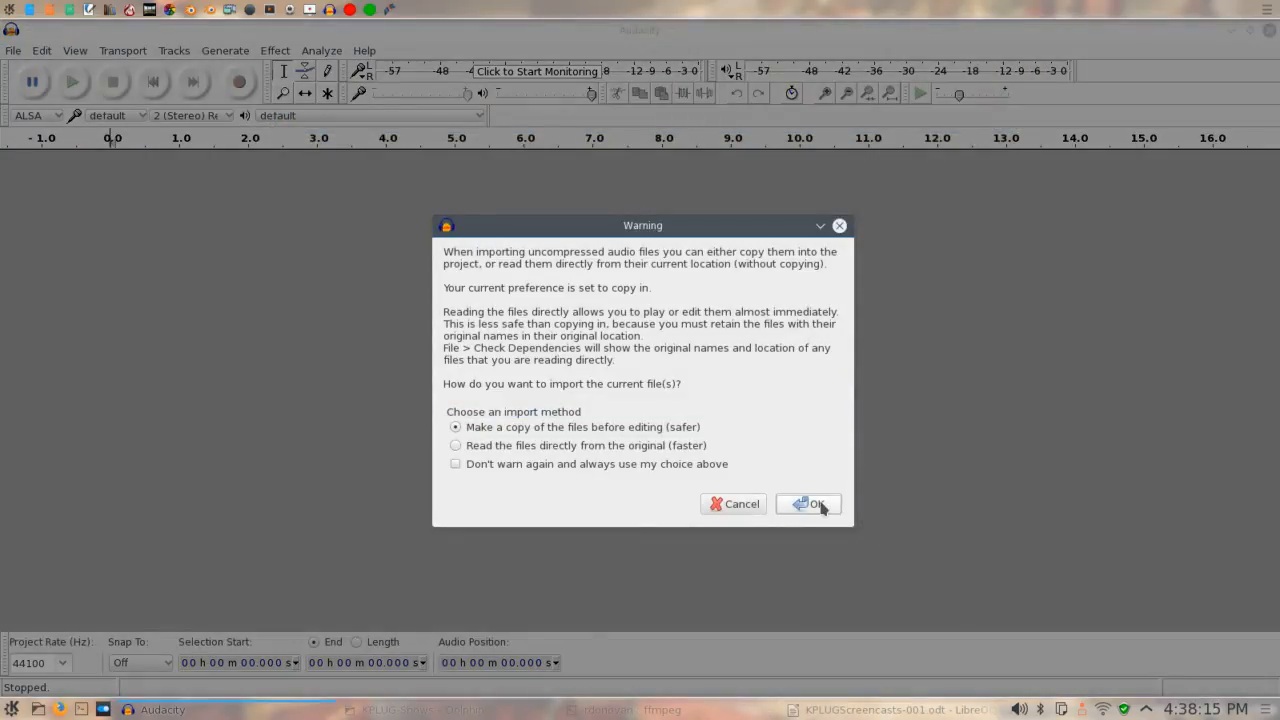
{"action": "left_click", "coordinate": [816, 505]}
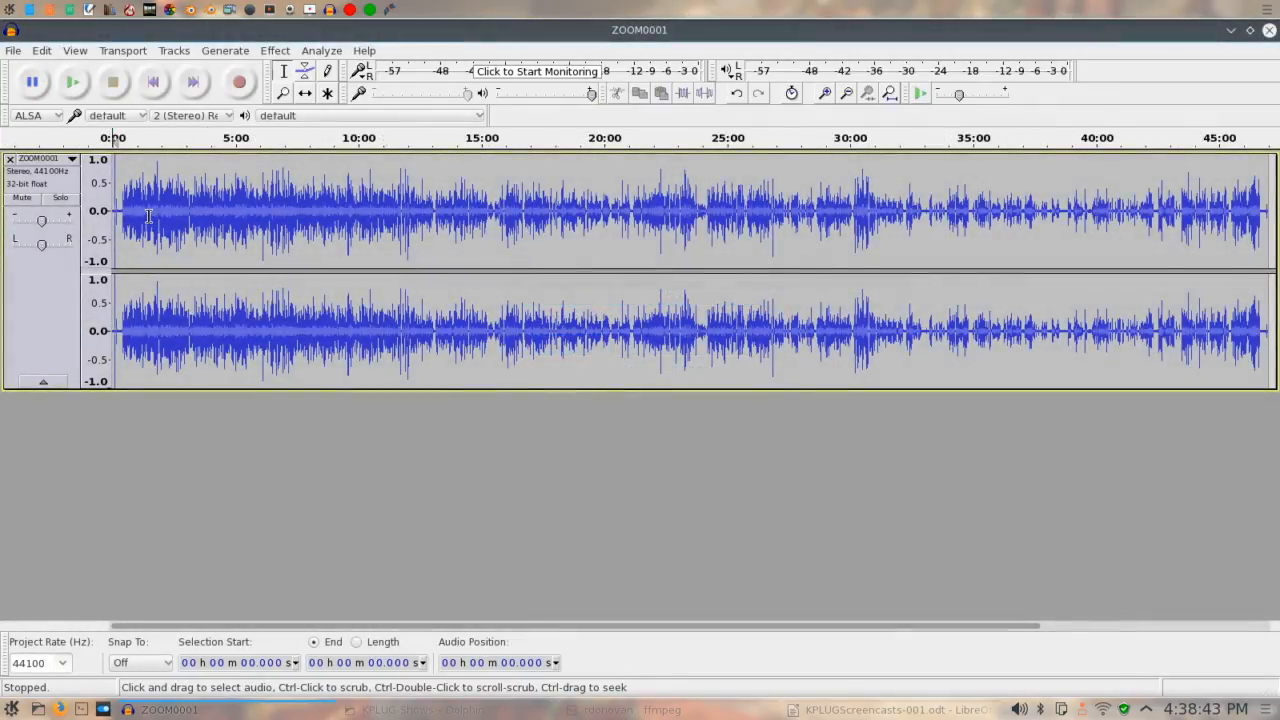
Select the silent stretch from about 10.5 to 25.2 seconds and capture it as the Noise Reduction profile
{"action": "key", "text": "ctrl+1"}
{"action": "key", "text": "ctrl+1"}
{"action": "key", "text": "ctrl+1"}
{"action": "key", "text": "ctrl+1"}
{"action": "key", "text": "ctrl+1"}
{"action": "key", "text": "ctrl+1"}
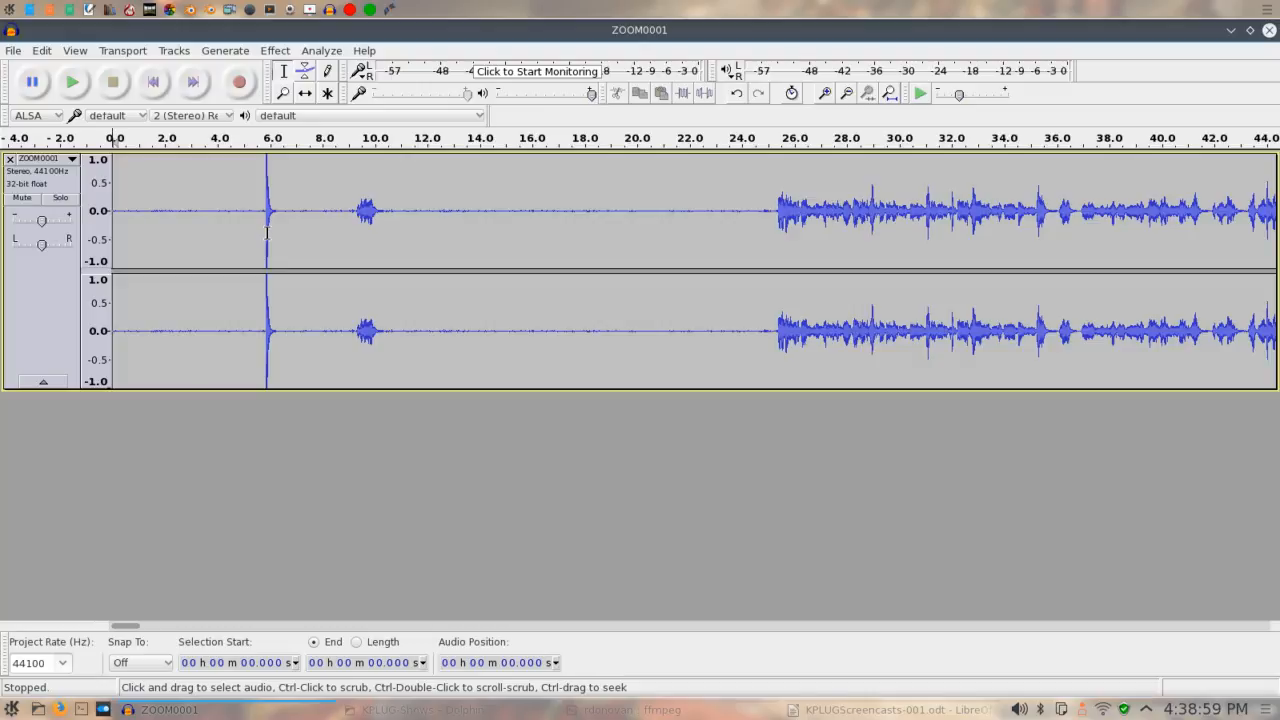
{"action": "left_click_drag", "start_coordinate": [349, 182], "coordinate": [391, 200]}
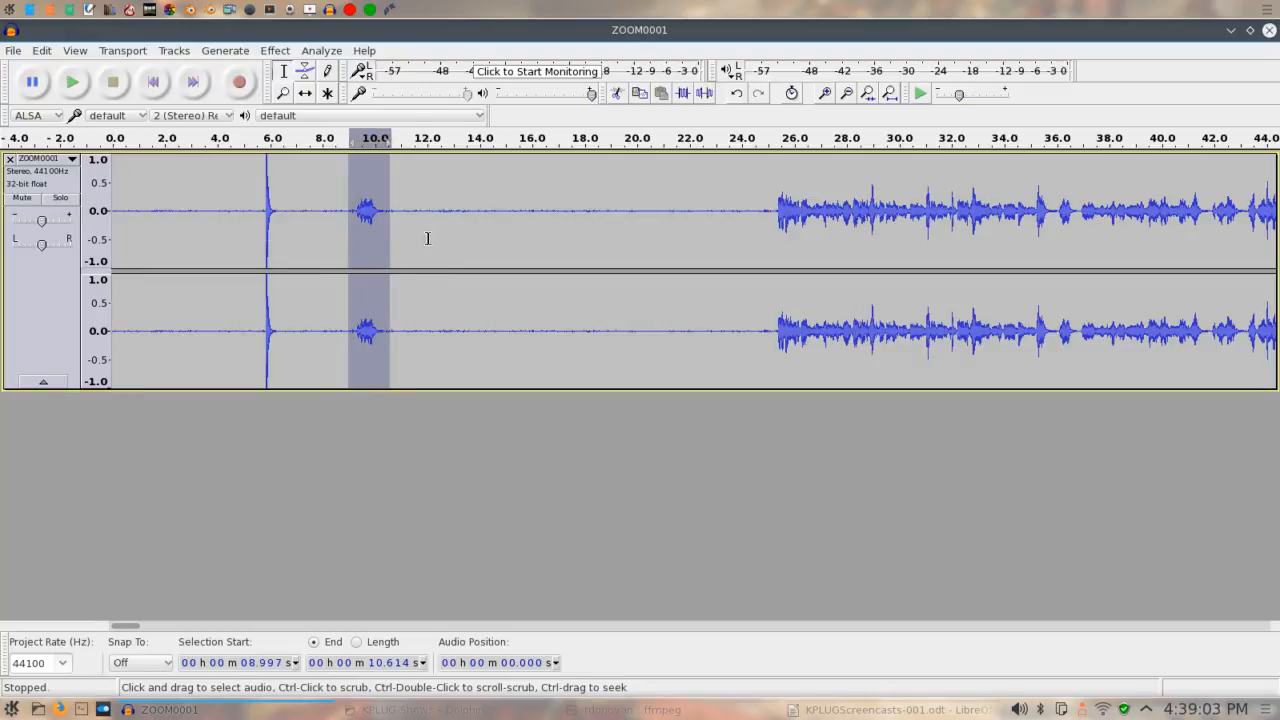
{"action": "left_click_drag", "start_coordinate": [387, 195], "coordinate": [773, 228]}
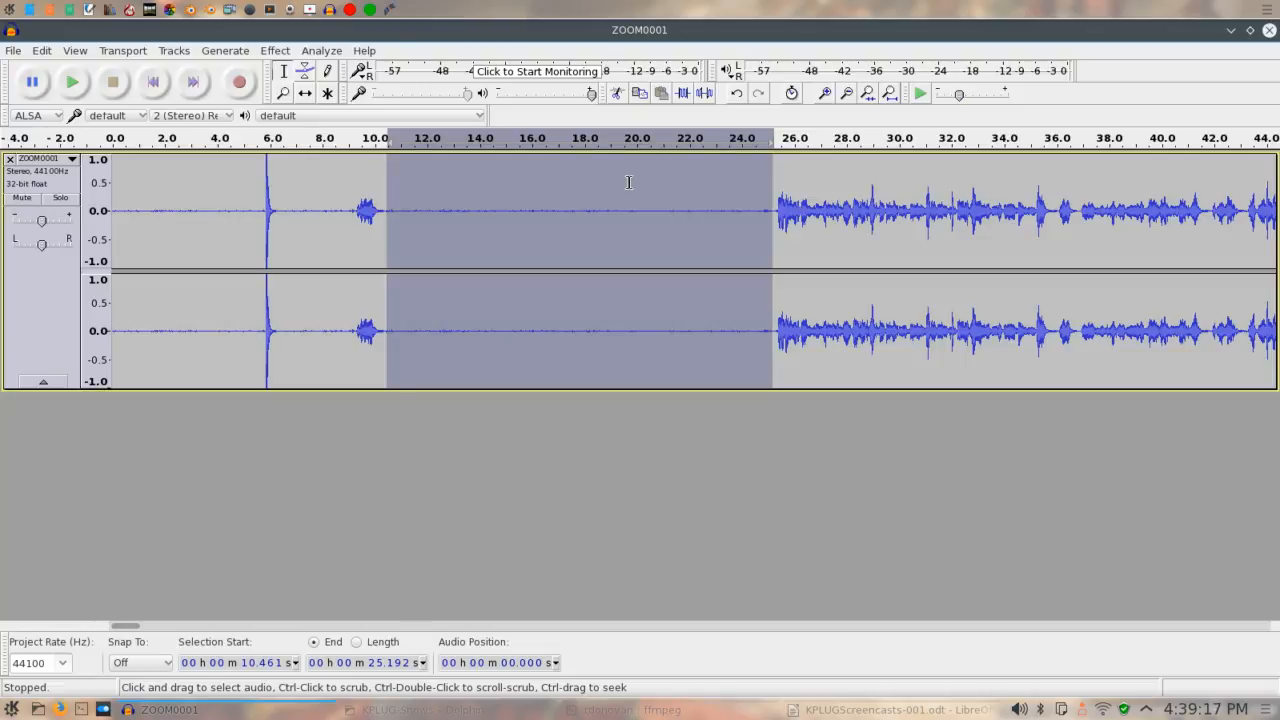
{"action": "left_click", "coordinate": [277, 51]}
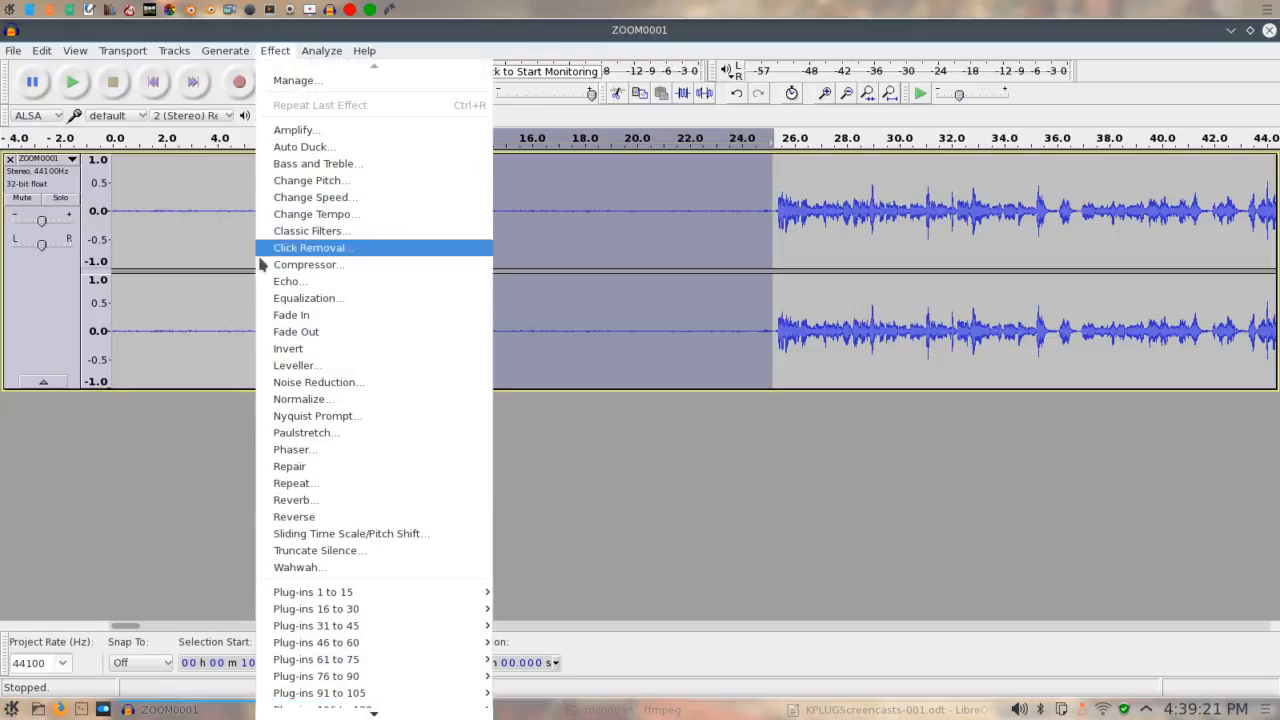
{"action": "left_click", "coordinate": [268, 388]}
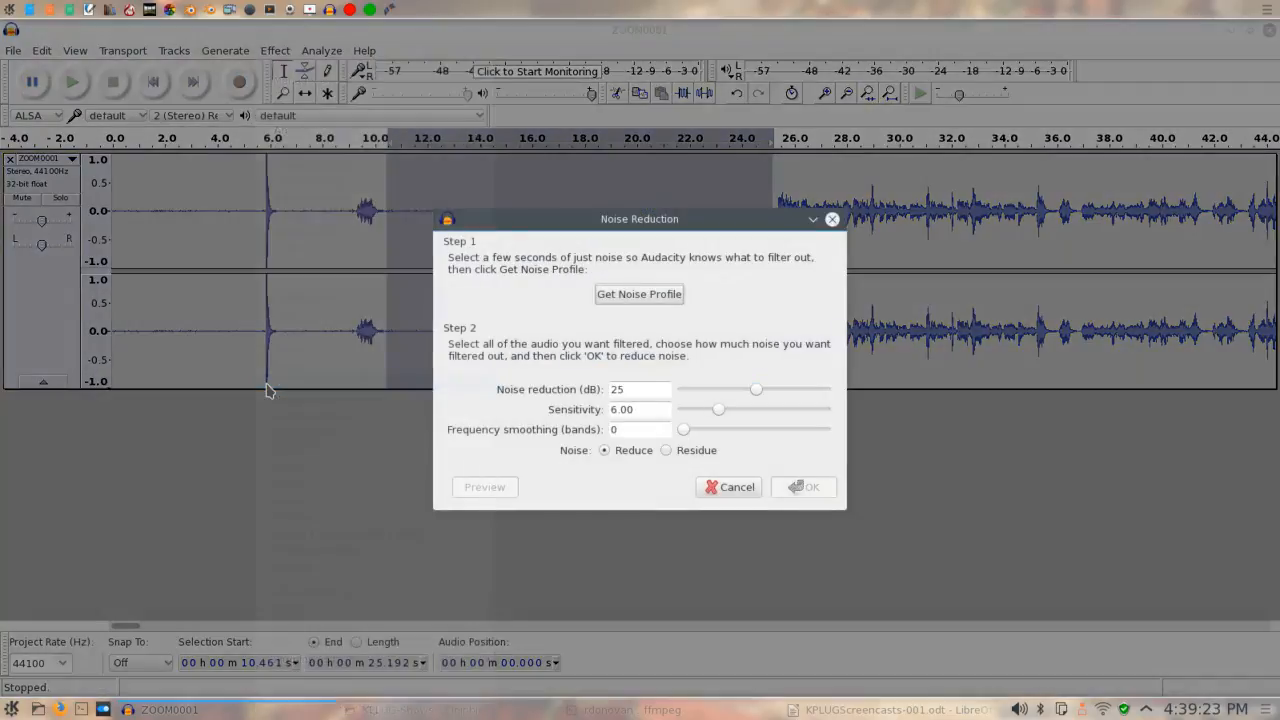
{"action": "left_click", "coordinate": [658, 295]}
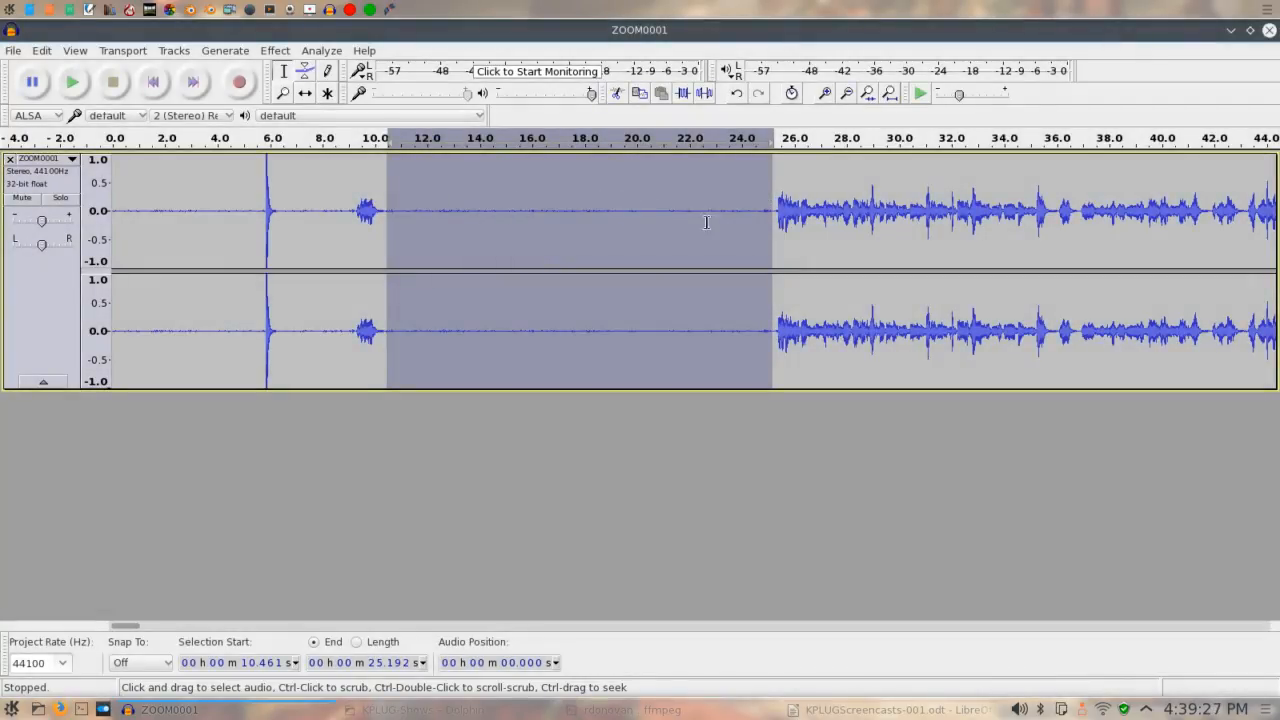
Apply Noise Reduction to the whole track with 25 dB reduction, sensitivity 6.00 and frequency smoothing 0
{"action": "double_click", "coordinate": [601, 181]}
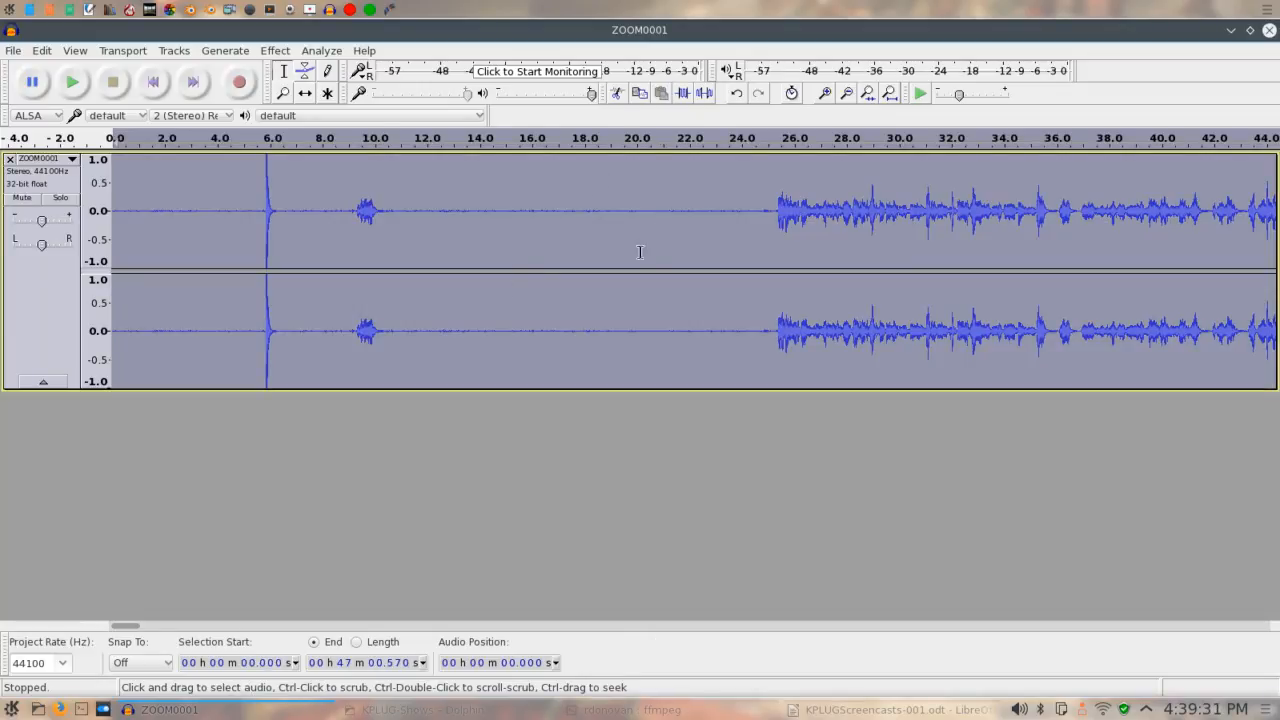
{"action": "left_click", "coordinate": [276, 50]}
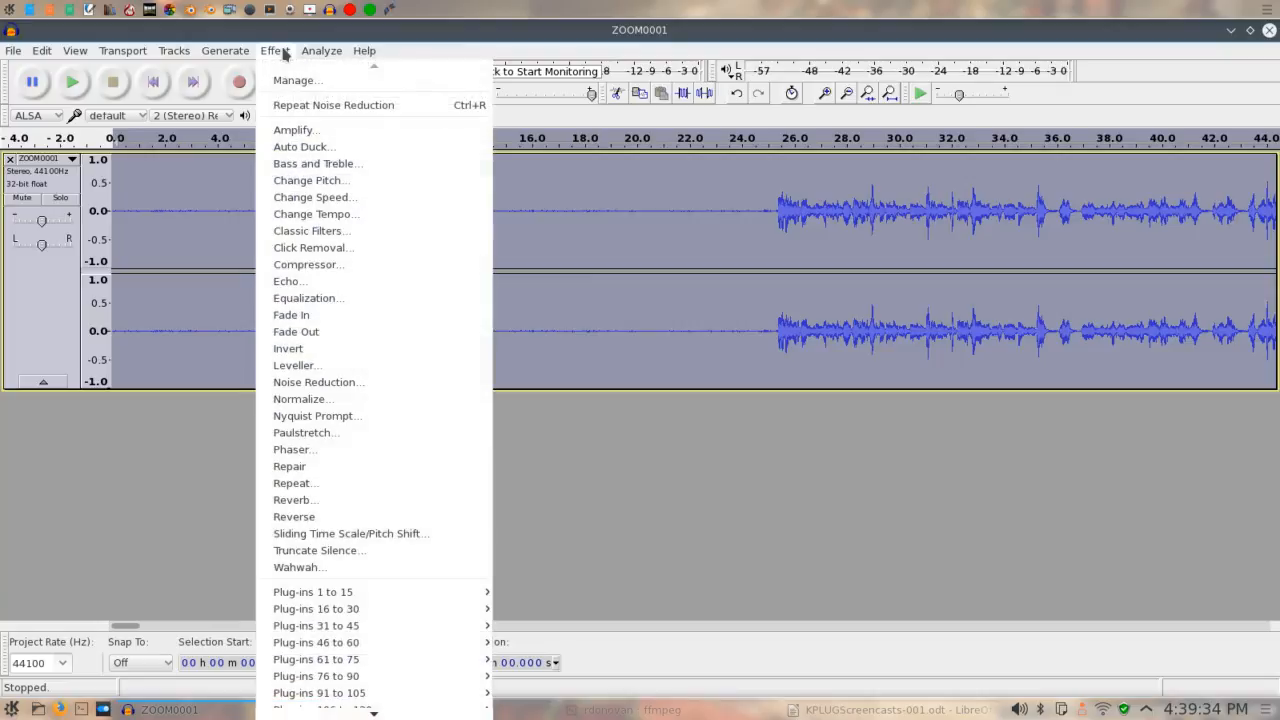
{"action": "left_click", "coordinate": [297, 379]}
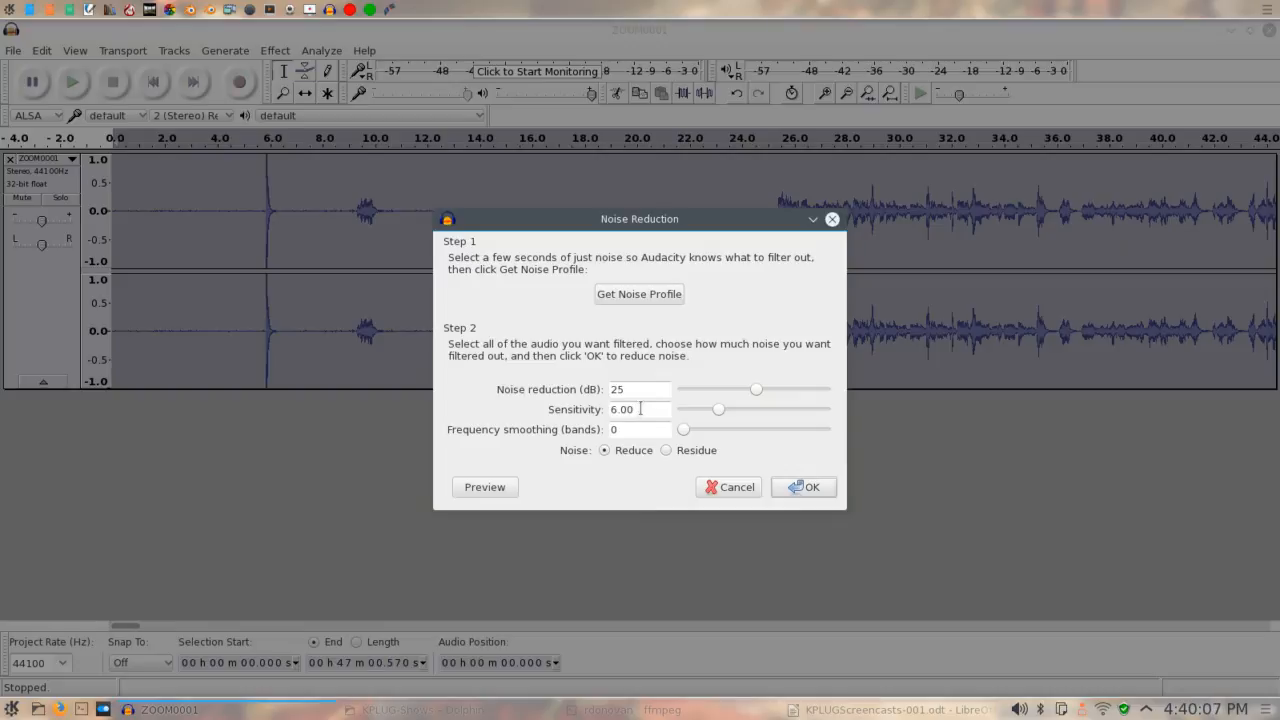
{"action": "left_click", "coordinate": [797, 487]}
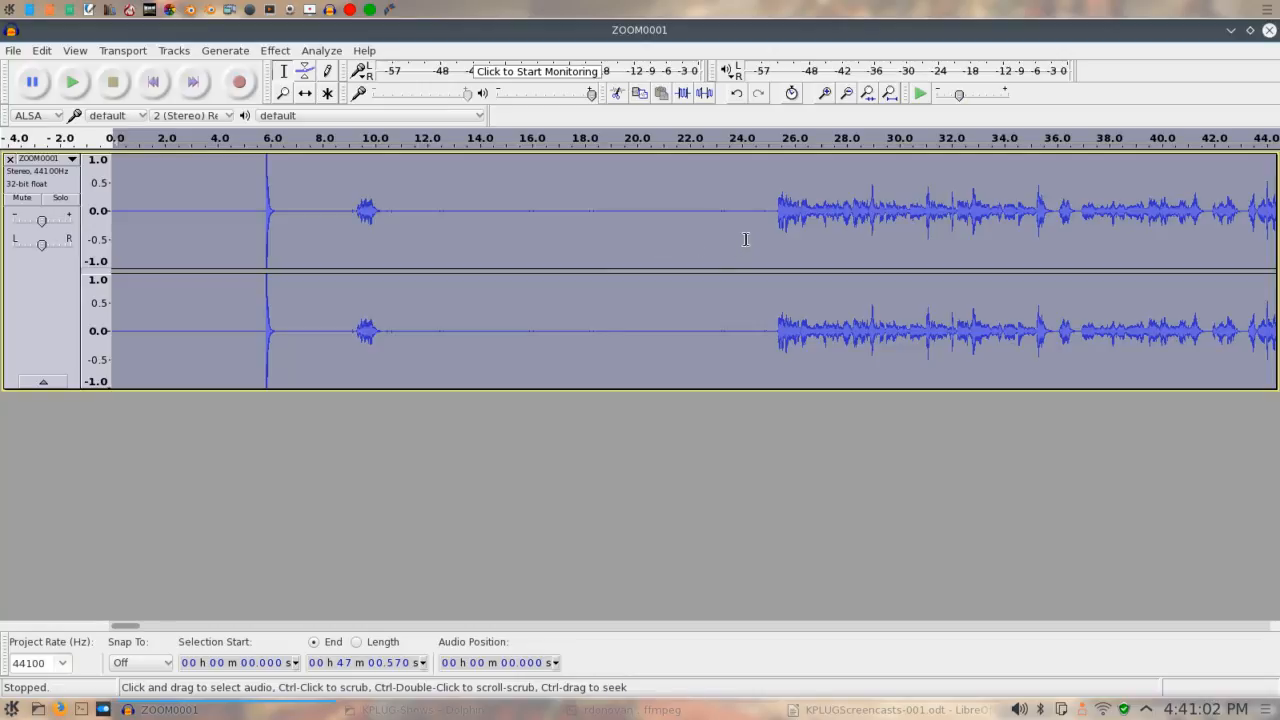
Play a short part of the noise-reduced track starting at about 25.1 seconds, and stop playback
{"action": "left_click", "coordinate": [770, 181]}
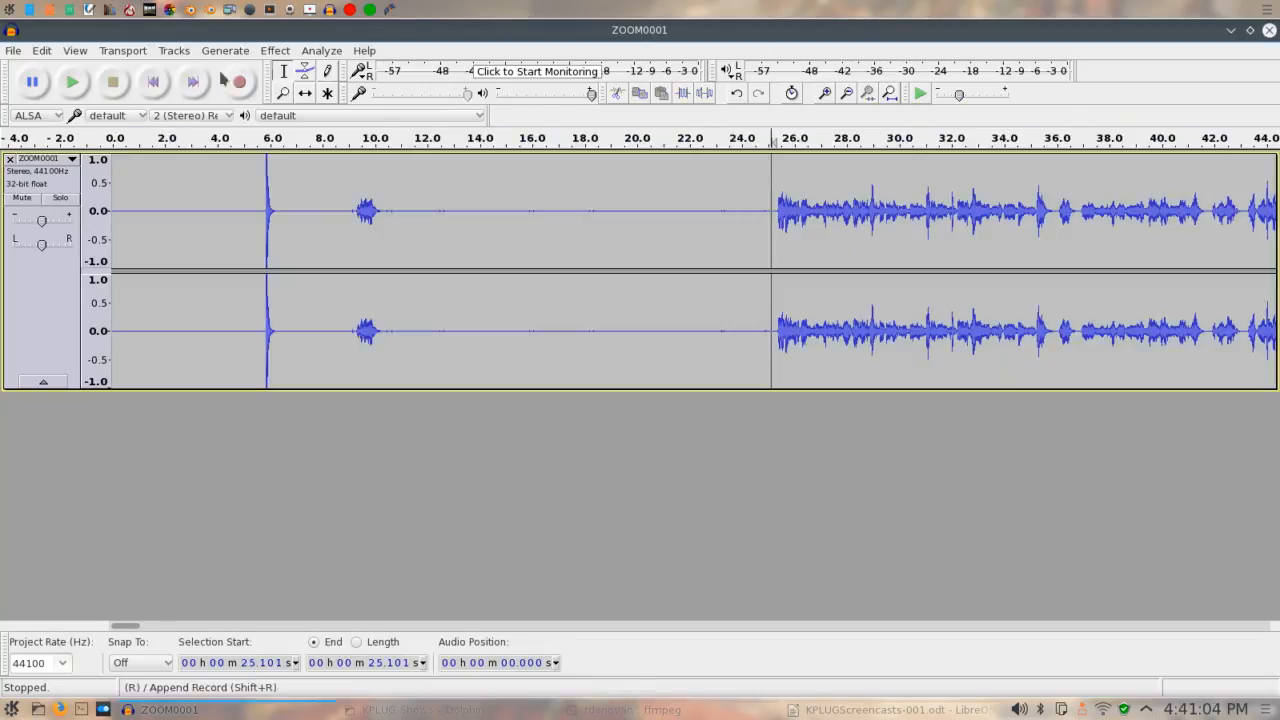
{"action": "left_click", "coordinate": [75, 83]}
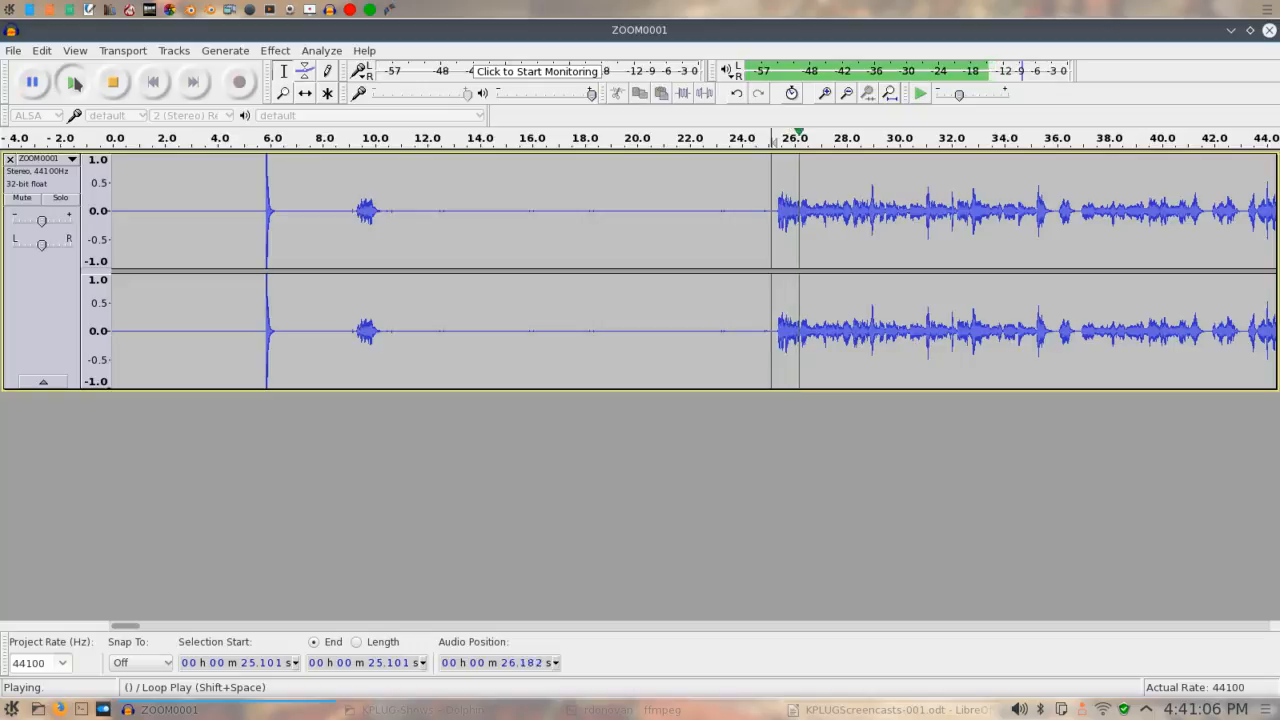
{"action": "left_click", "coordinate": [110, 83]}
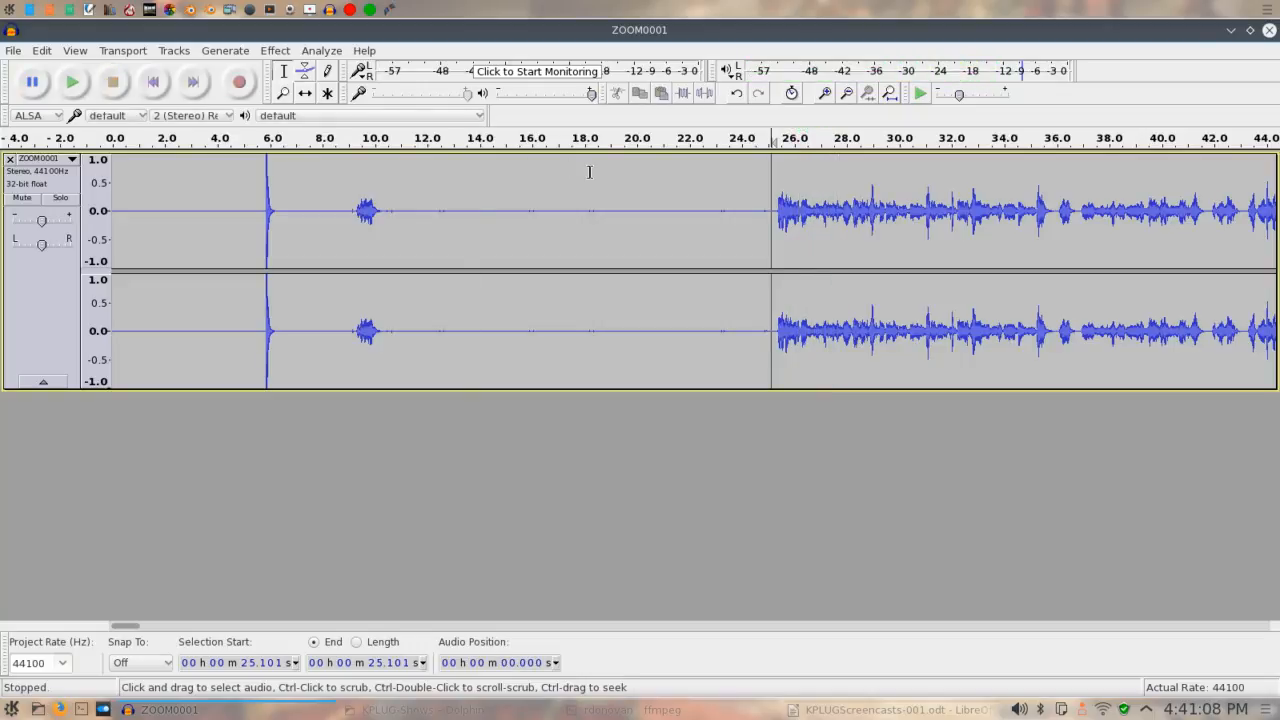
Normalize the whole track to a maximum amplitude of -1.0 dB with DC offset removal
{"action": "double_click", "coordinate": [685, 192]}
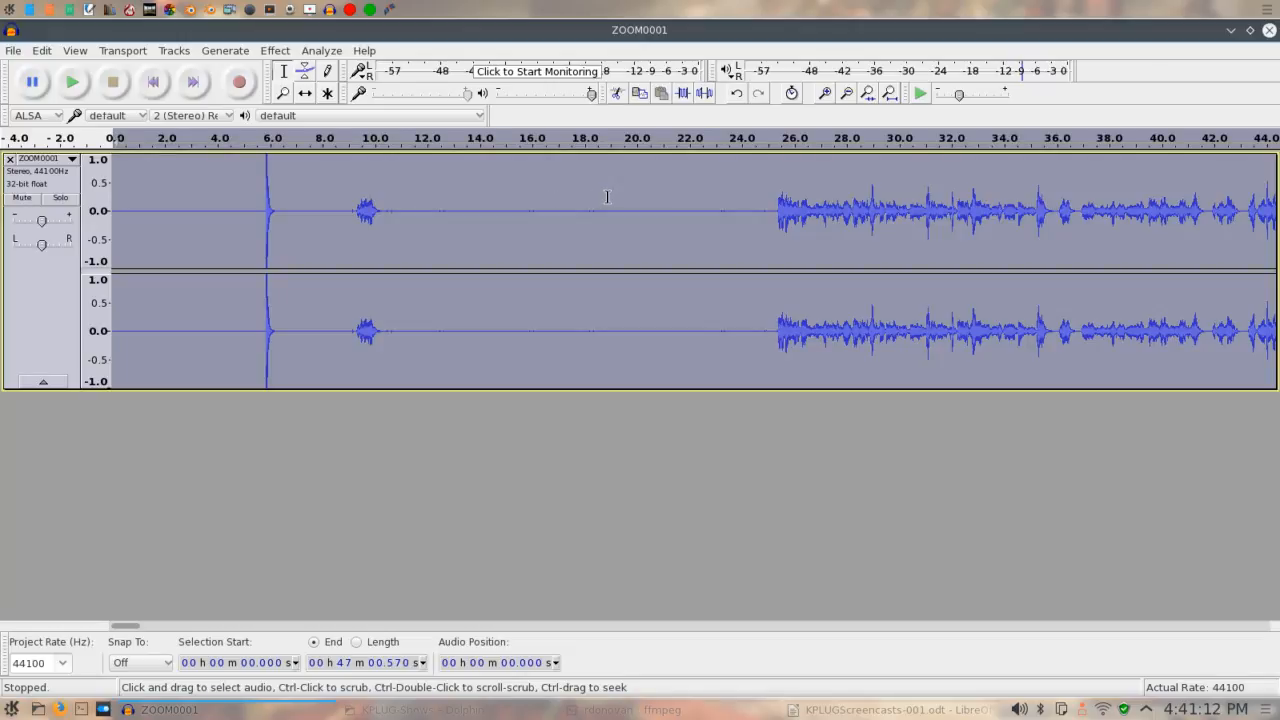
{"action": "left_click", "coordinate": [275, 51]}
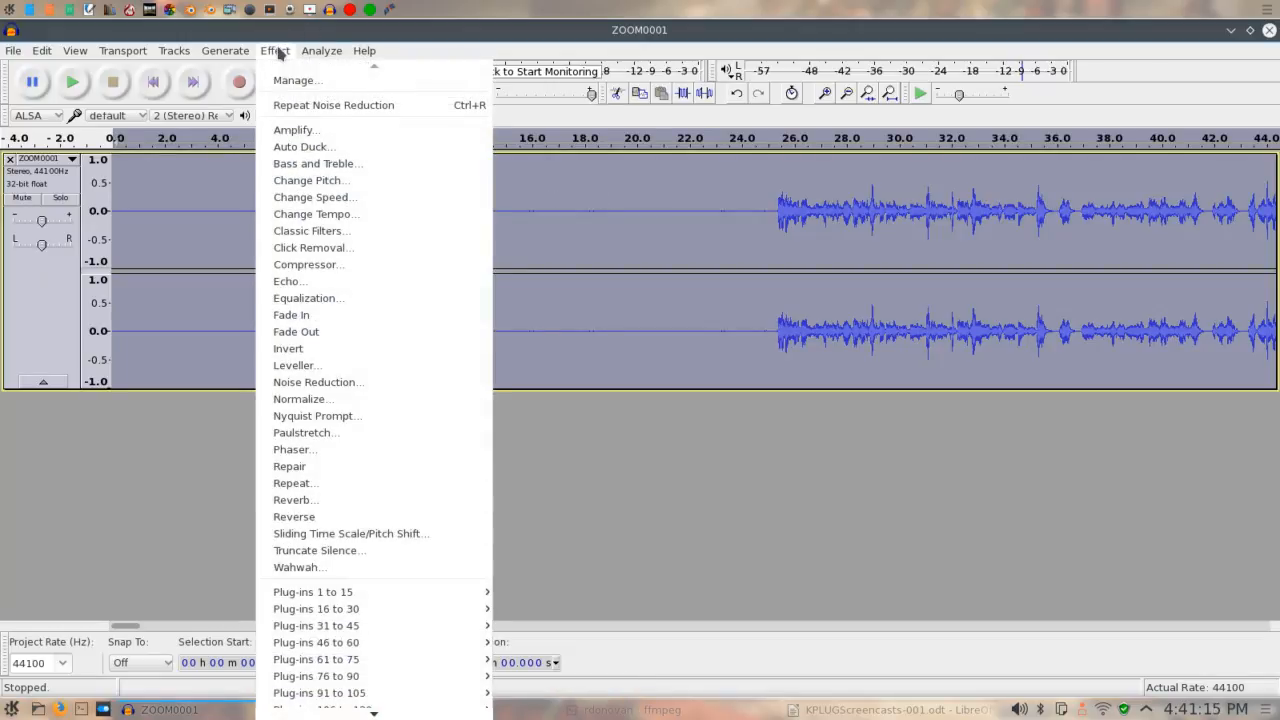
{"action": "left_click", "coordinate": [300, 399]}
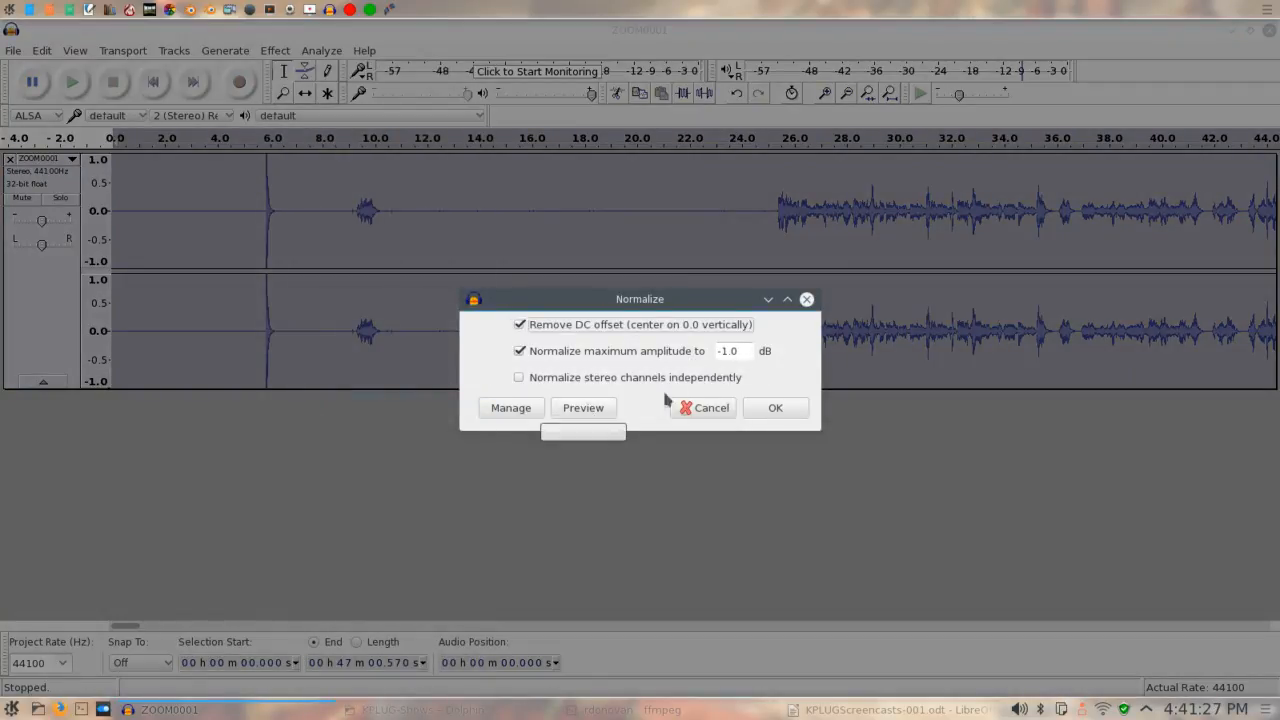
{"action": "left_click", "coordinate": [772, 408]}
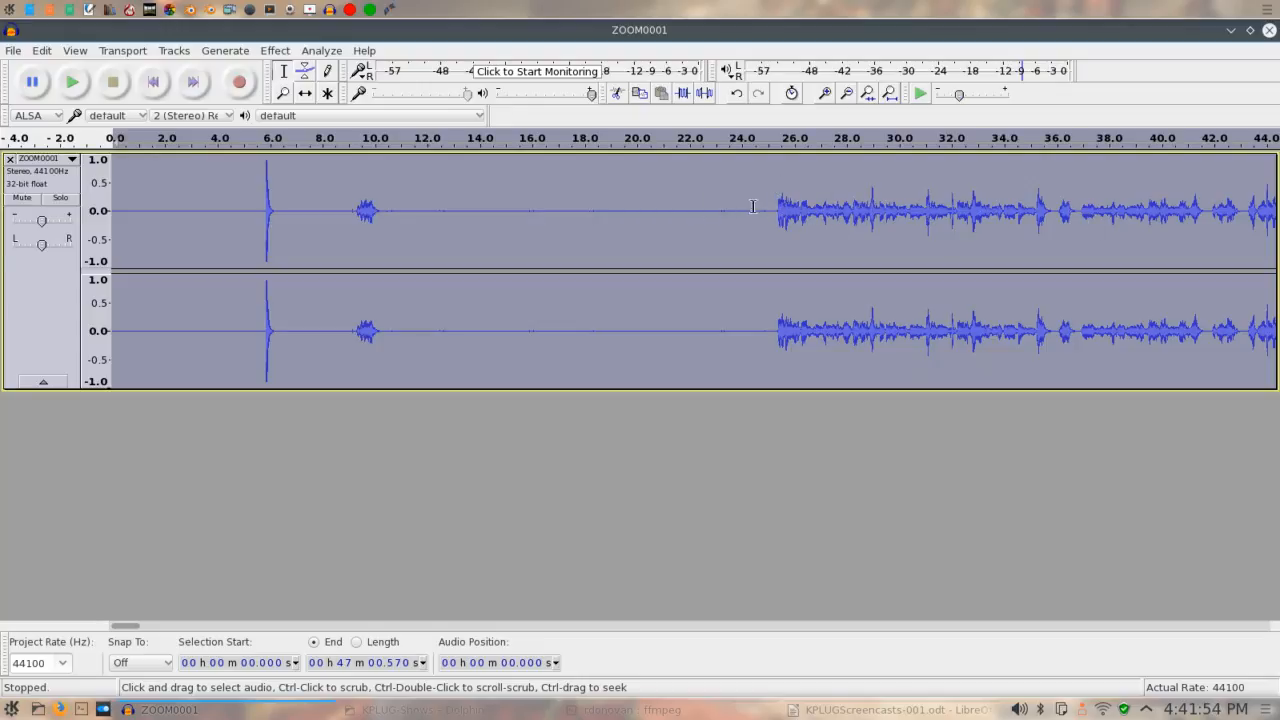
Compress the track with threshold -1 dB, noise floor -40 dB, ratio 10:1, attack 0.10 secs, release 1.0 secs, make-up gain and peak-based compression
{"action": "left_click", "coordinate": [272, 51]}
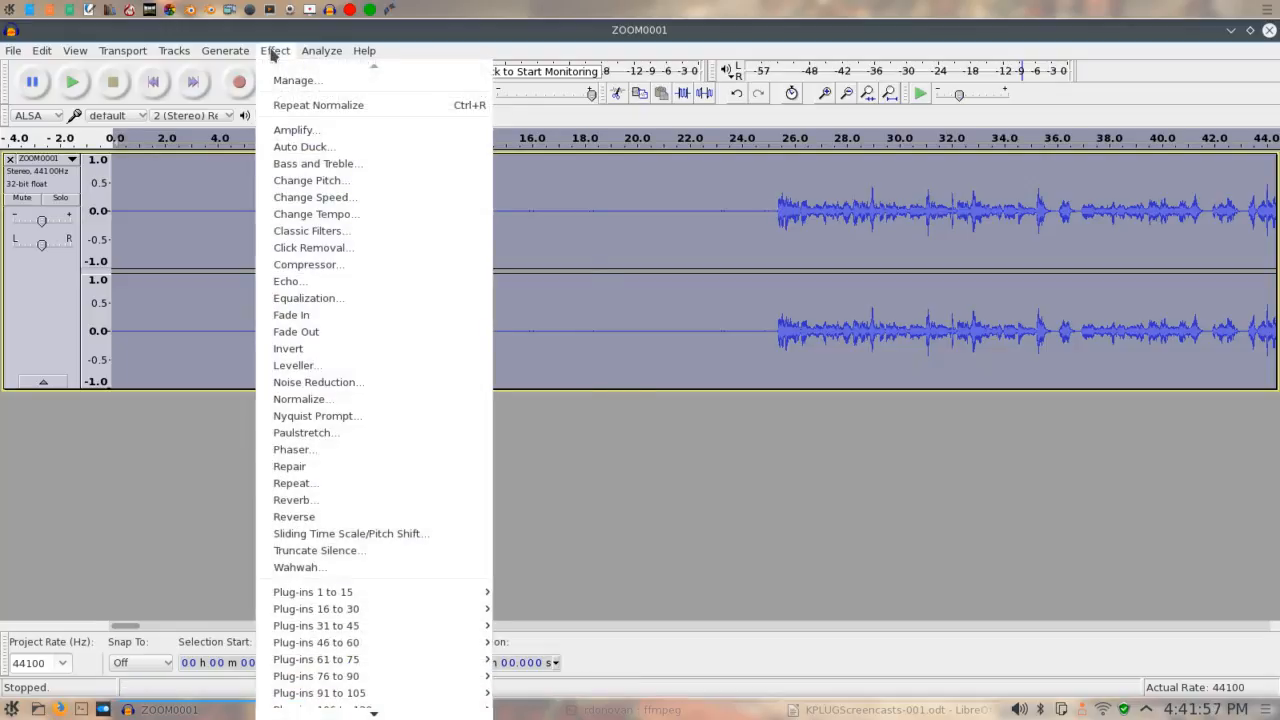
{"action": "left_click", "coordinate": [318, 268]}
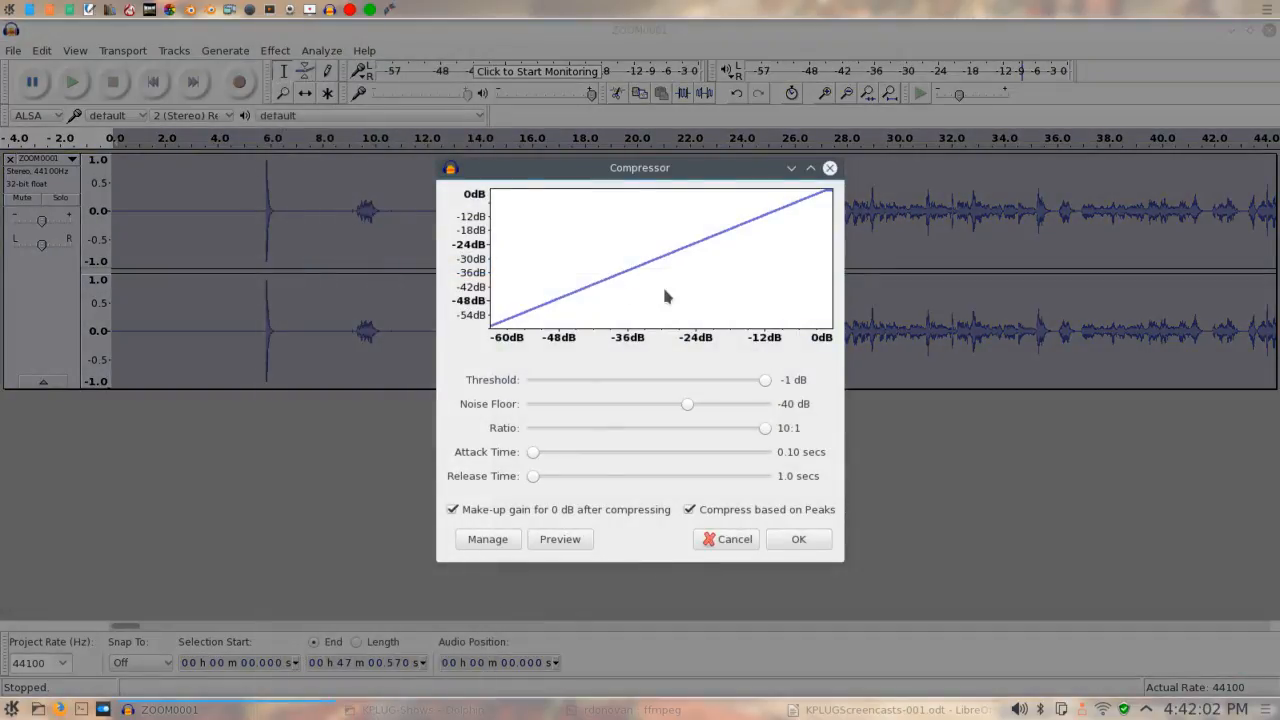
{"action": "mouse_move", "coordinate": [687, 404]}
{"action": "left_mouse_down"}
{"action": "mouse_move", "coordinate": [660, 409]}
{"action": "mouse_move", "coordinate": [680, 408]}
{"action": "left_mouse_up"}
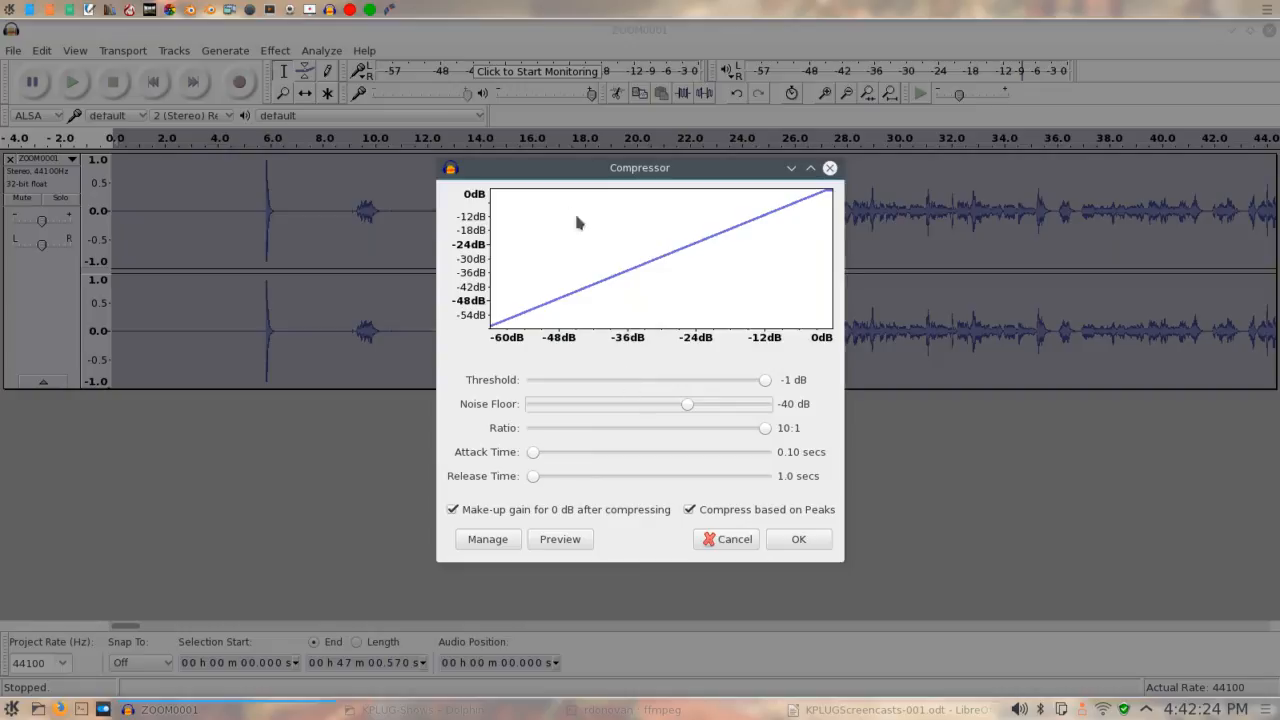
{"action": "left_click", "coordinate": [798, 540]}
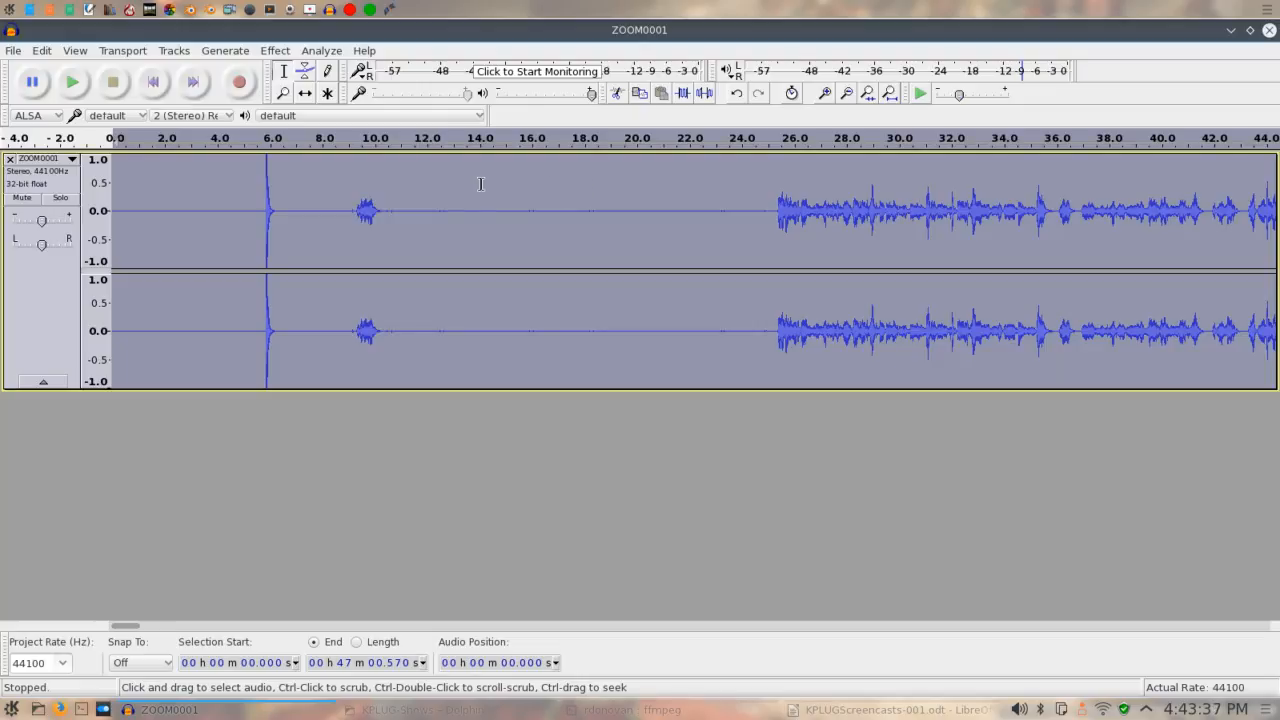
{"action": "left_click", "coordinate": [43, 50]}
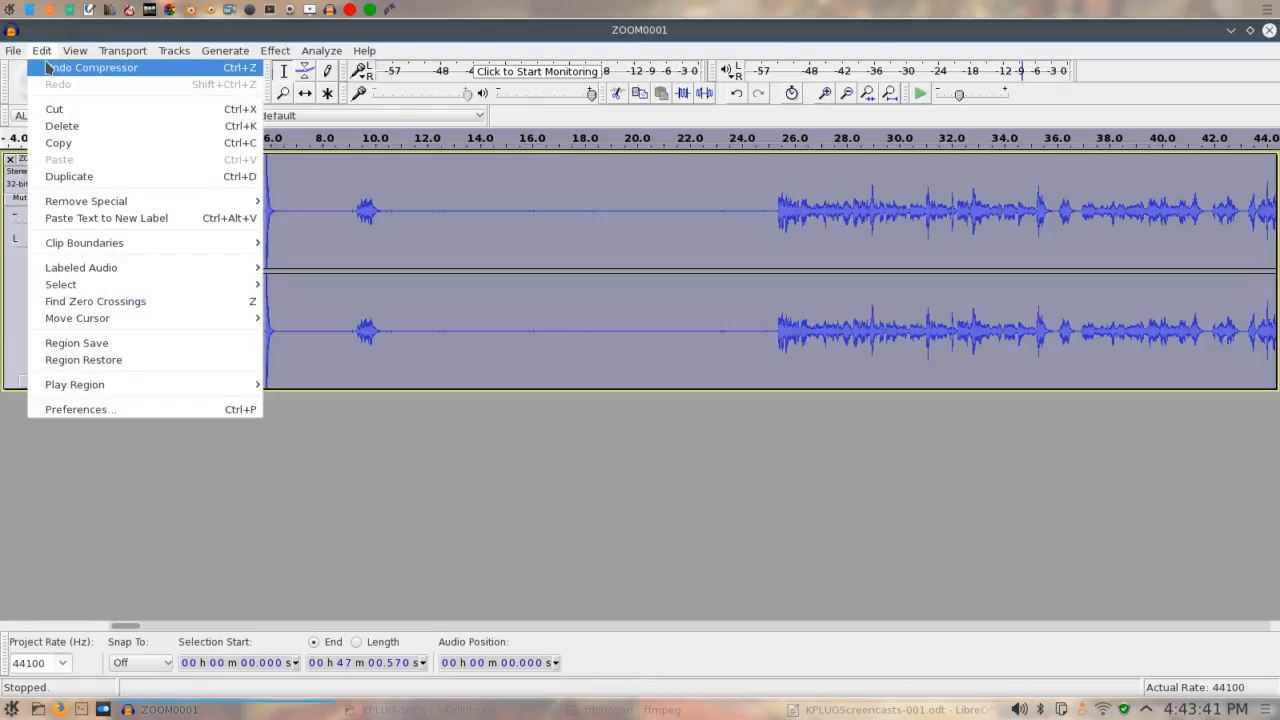
{"action": "mouse_move", "coordinate": [80, 52]}
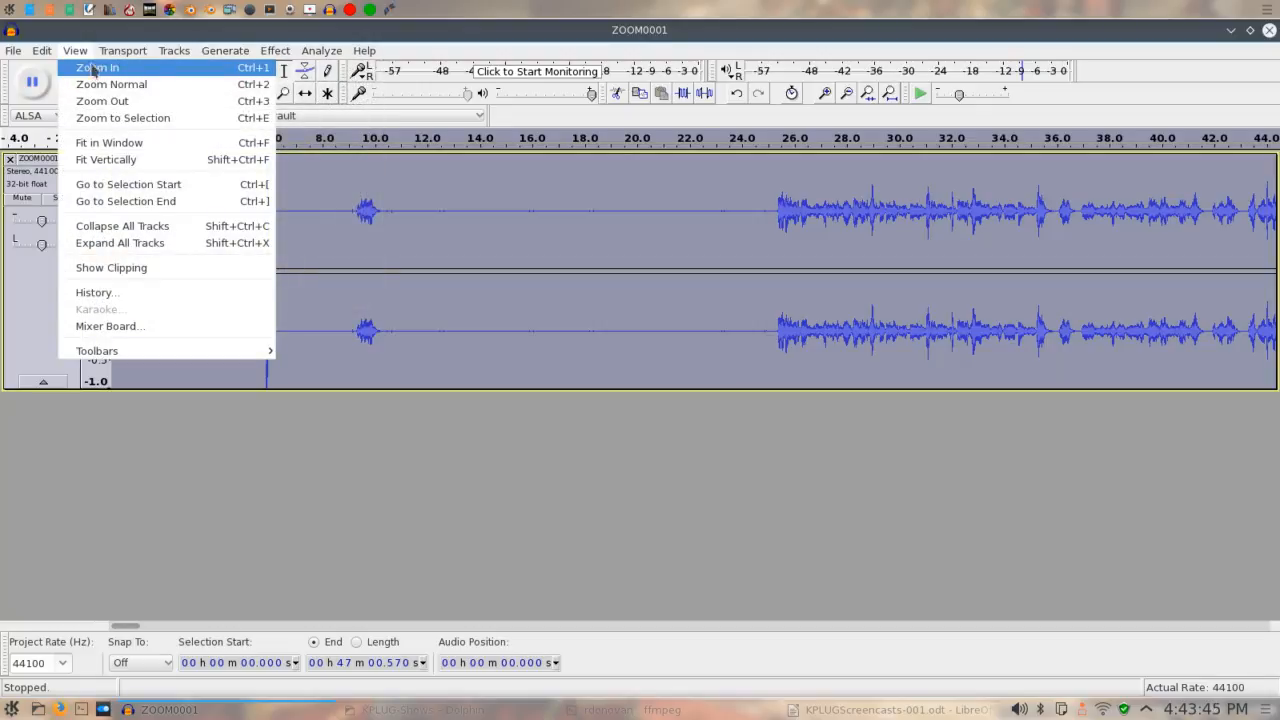
{"action": "mouse_move", "coordinate": [41, 51]}
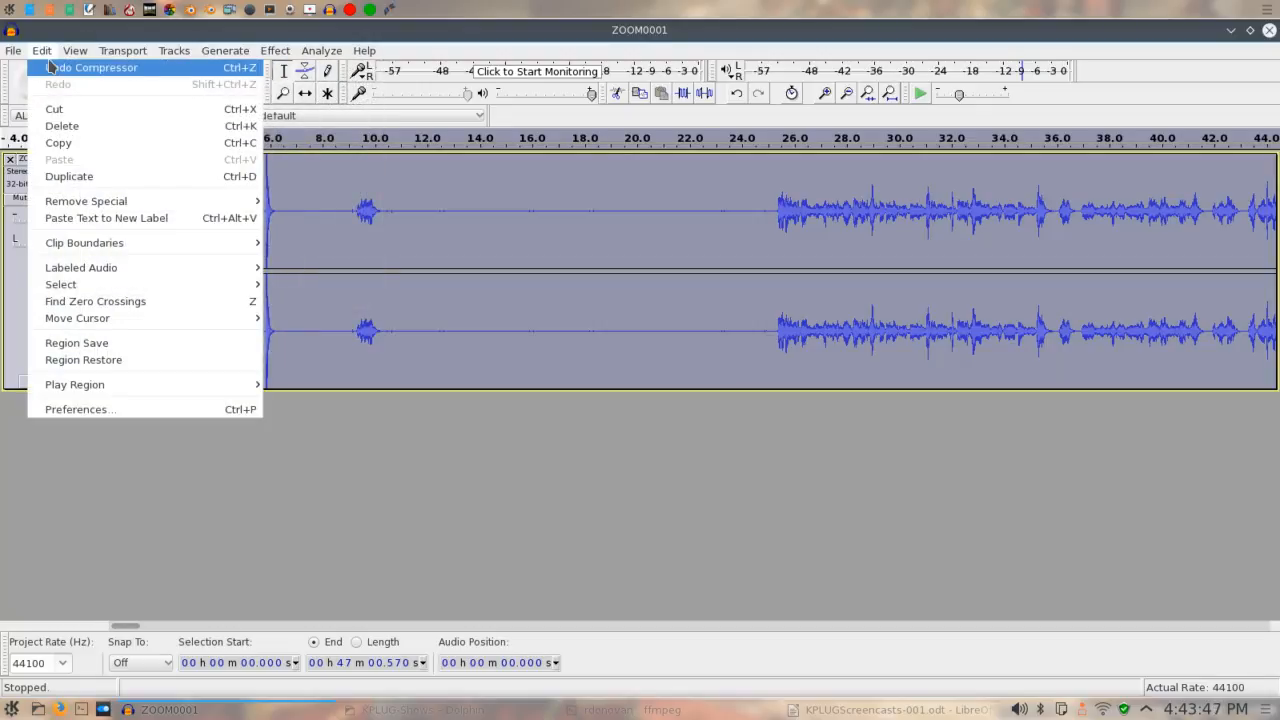
{"action": "left_click", "coordinate": [571, 535]}
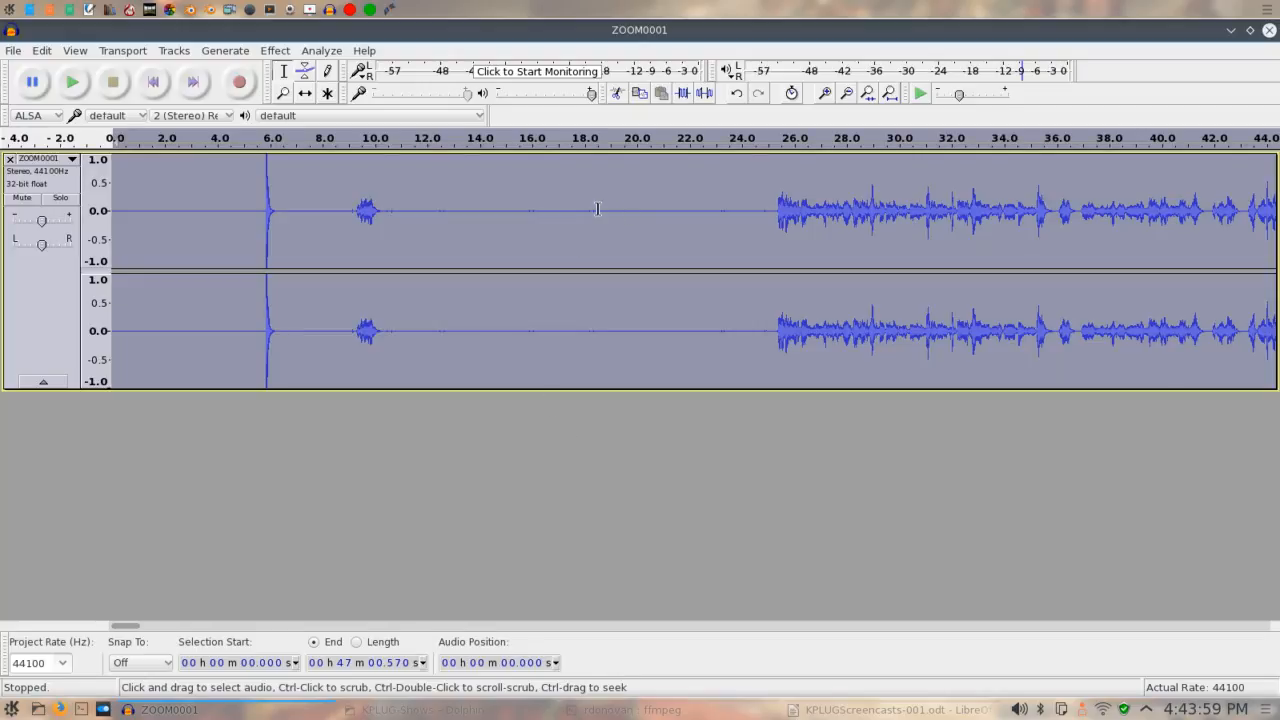
Look through the available effects and plug-in groups, and open the Plug-in Manager for effects, generators and analyzers
{"action": "left_click", "coordinate": [270, 52]}
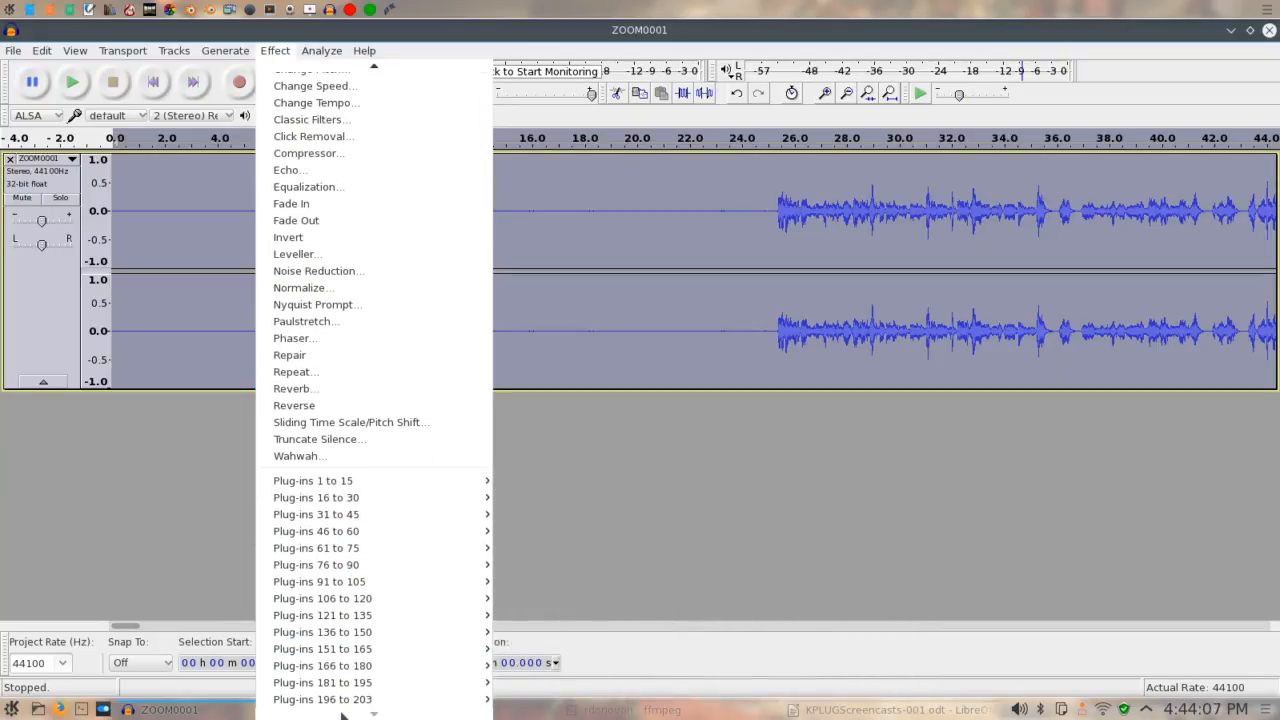
{"action": "mouse_move", "coordinate": [335, 487]}
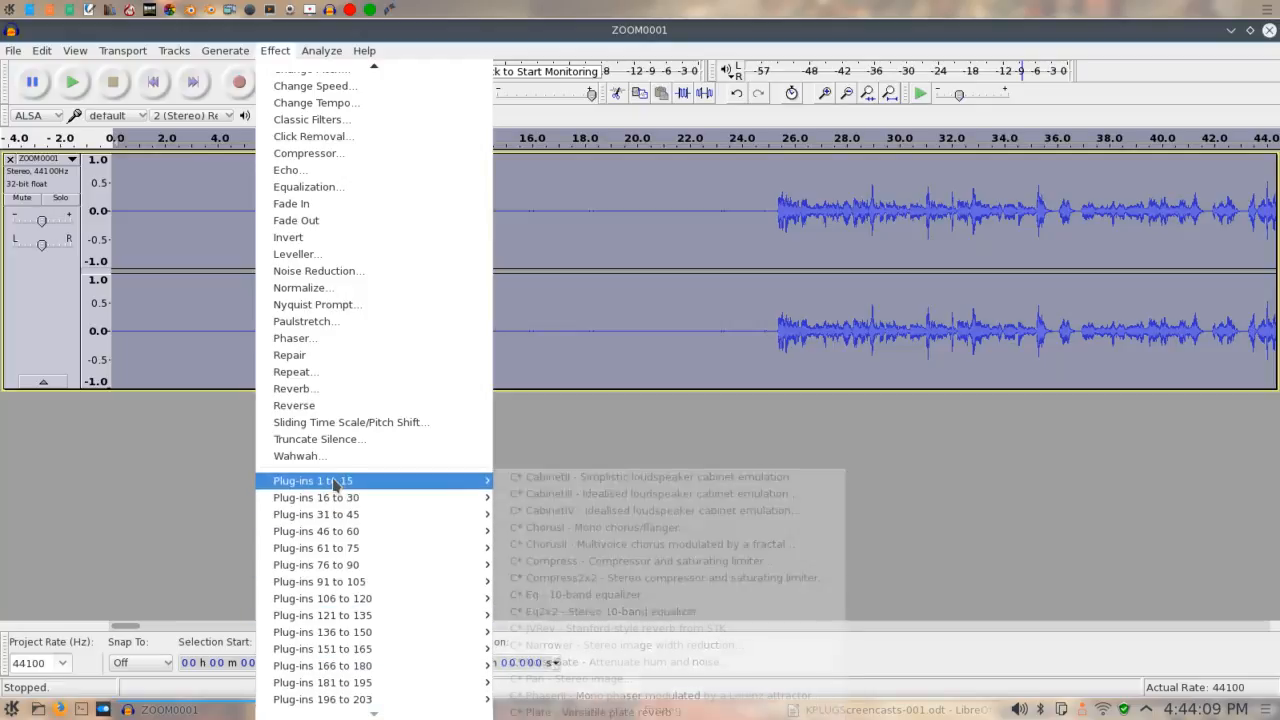
{"action": "mouse_move", "coordinate": [316, 571]}
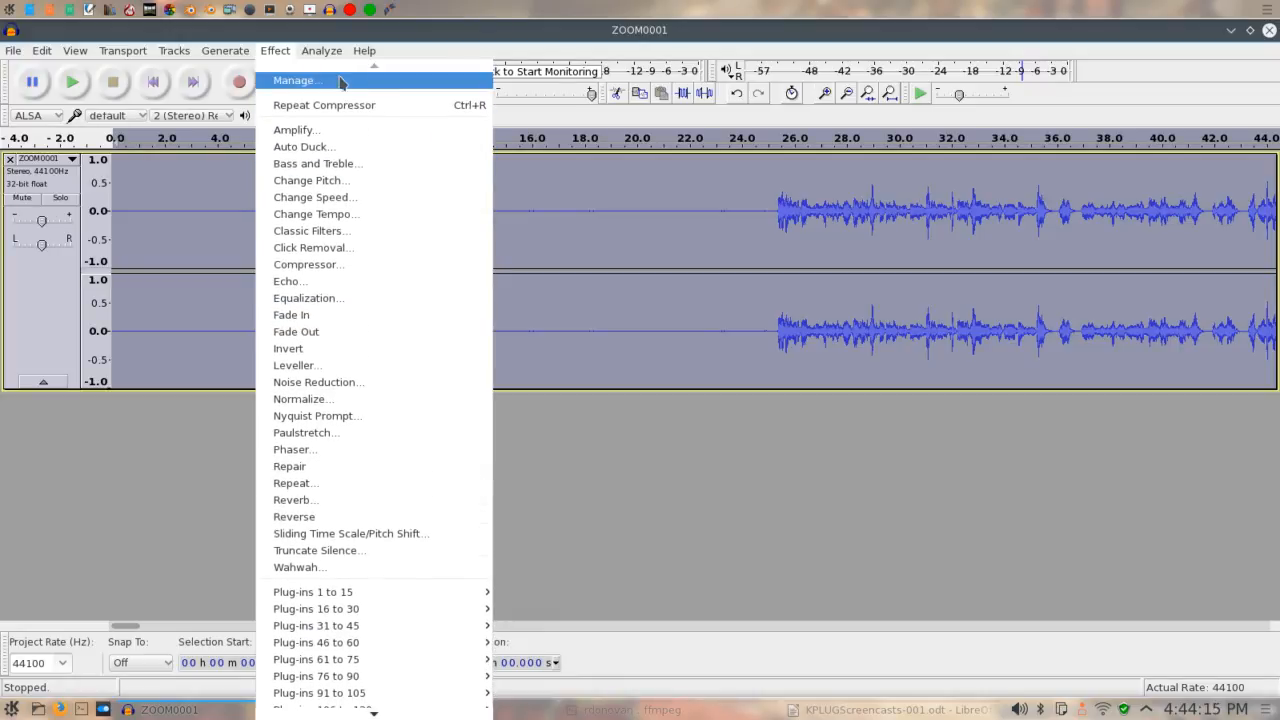
{"action": "left_click", "coordinate": [336, 83]}
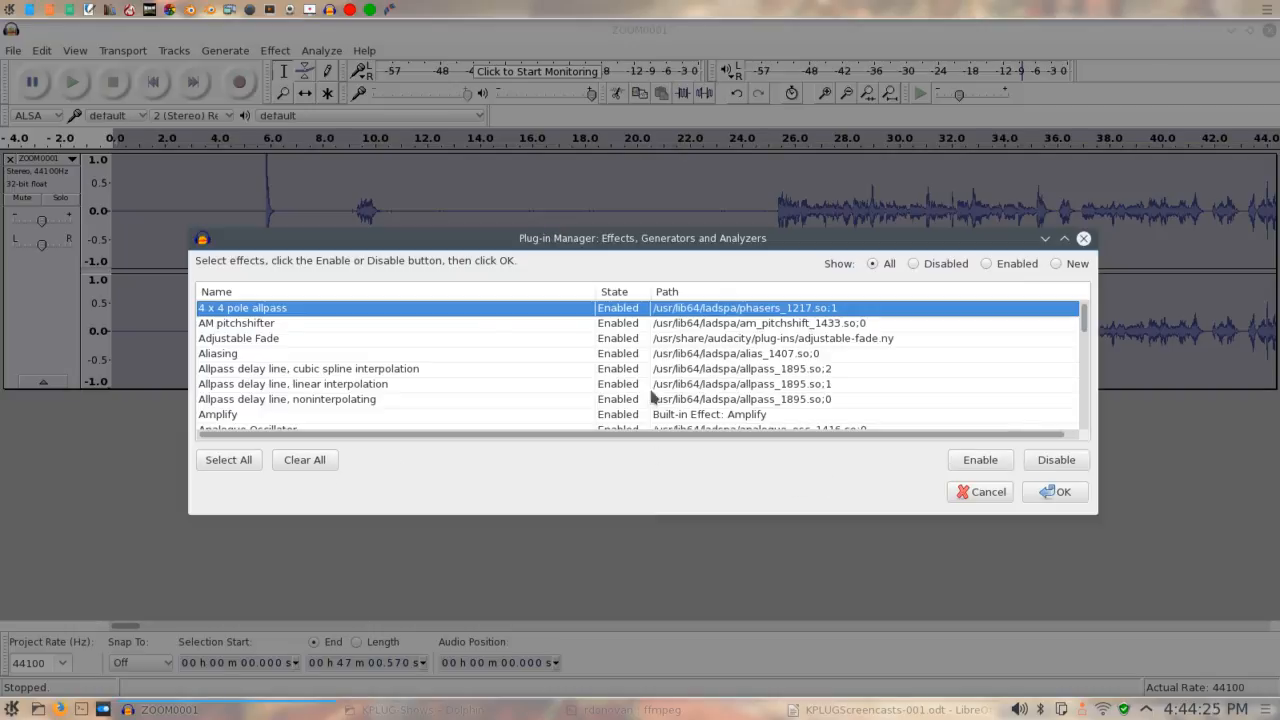
Dismiss the Plug-in Manager without changes and close the Audacity project without saving
{"action": "left_click", "coordinate": [1001, 491]}
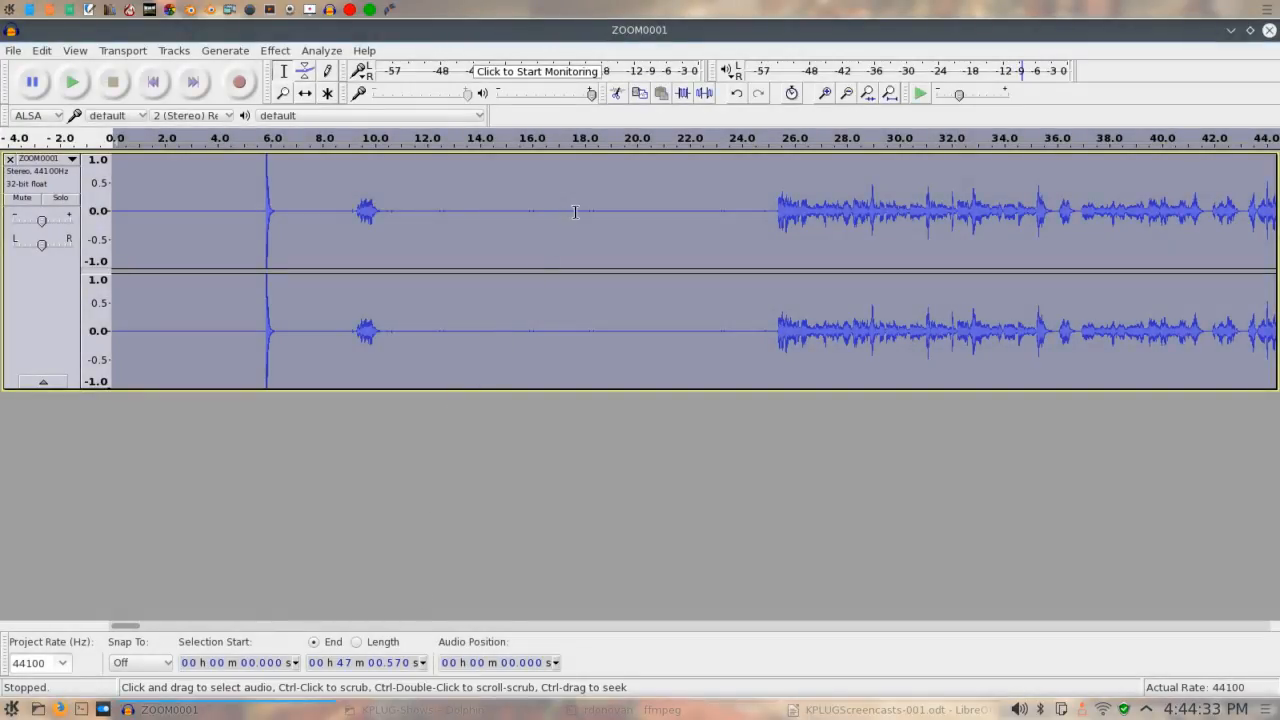
{"action": "left_click", "coordinate": [1270, 32]}
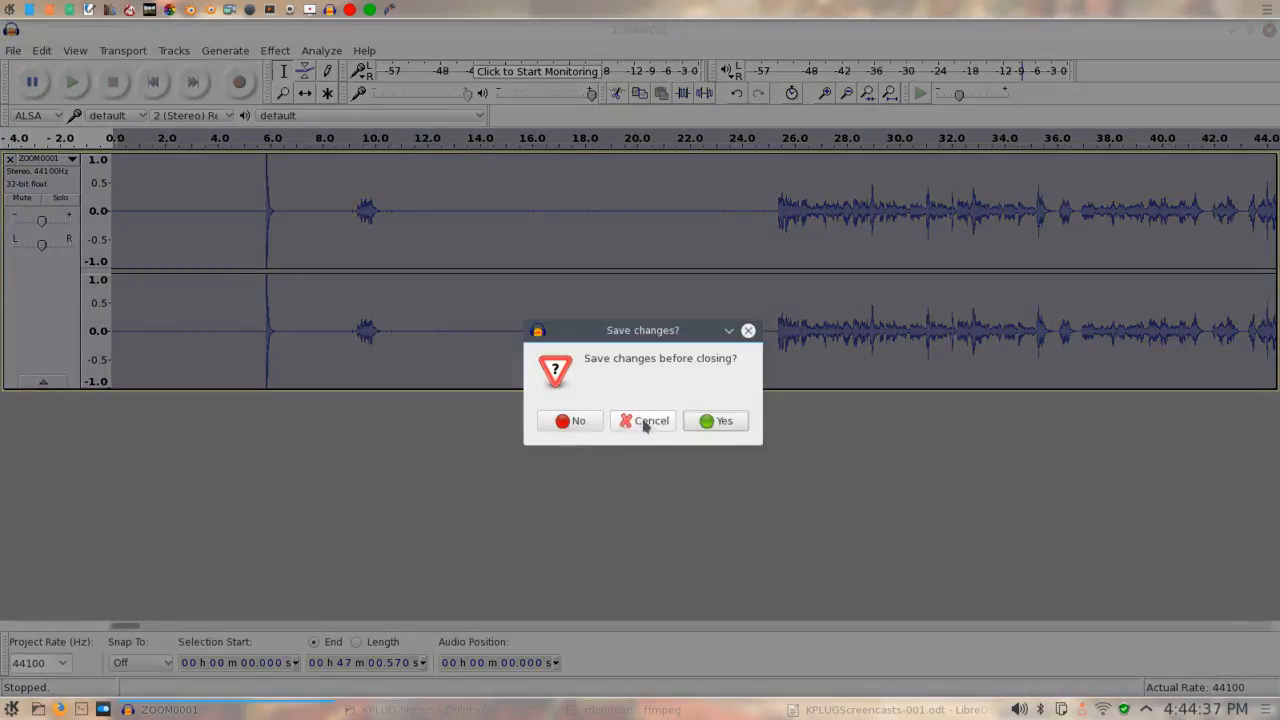
{"action": "left_click", "coordinate": [587, 421]}
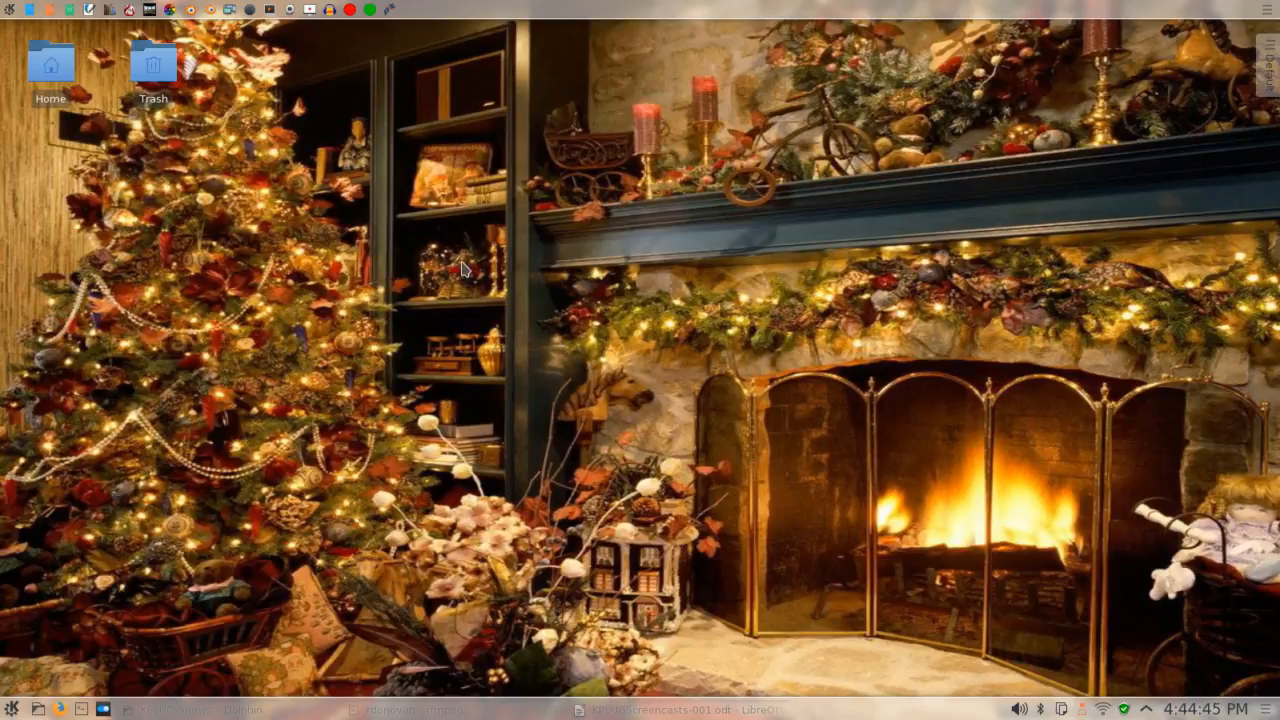
Launch Kdenlive and add the video output.mp4 from the ESI-Ships folder to the project, acknowledging the profile mismatch
{"action": "left_click", "coordinate": [390, 9]}
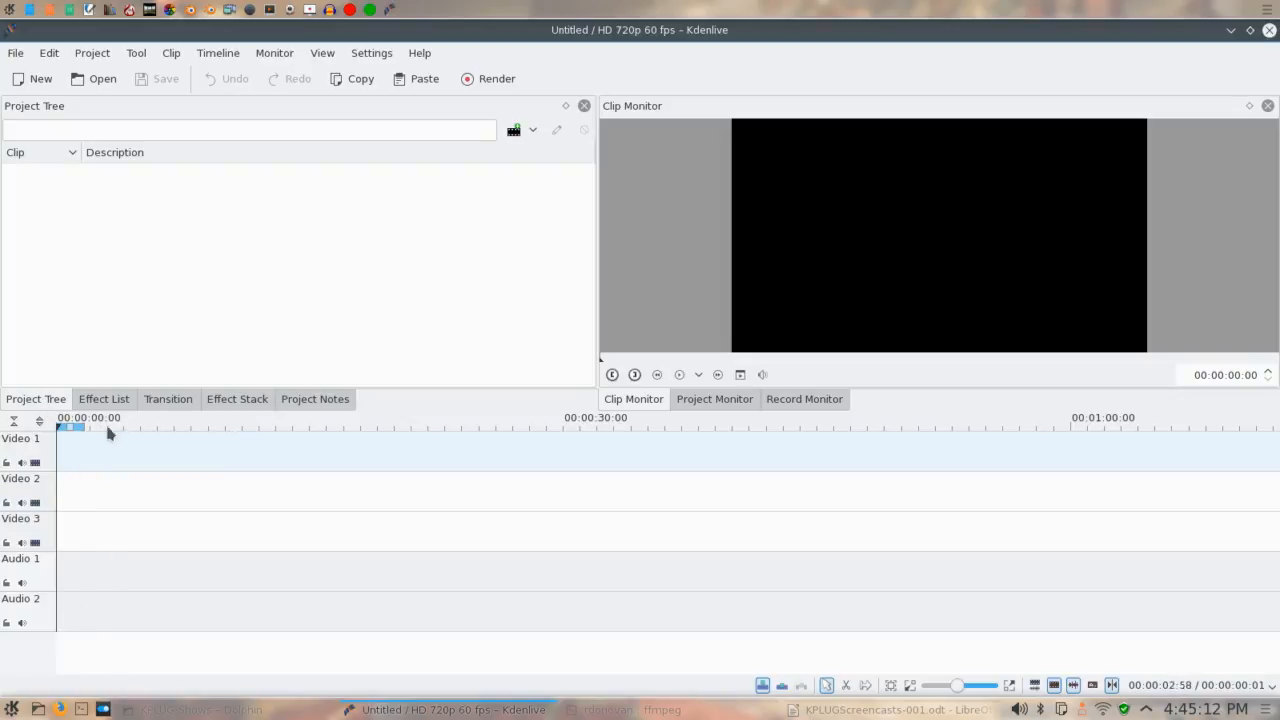
{"action": "left_click", "coordinate": [95, 55]}
{"action": "left_click", "coordinate": [104, 82]}
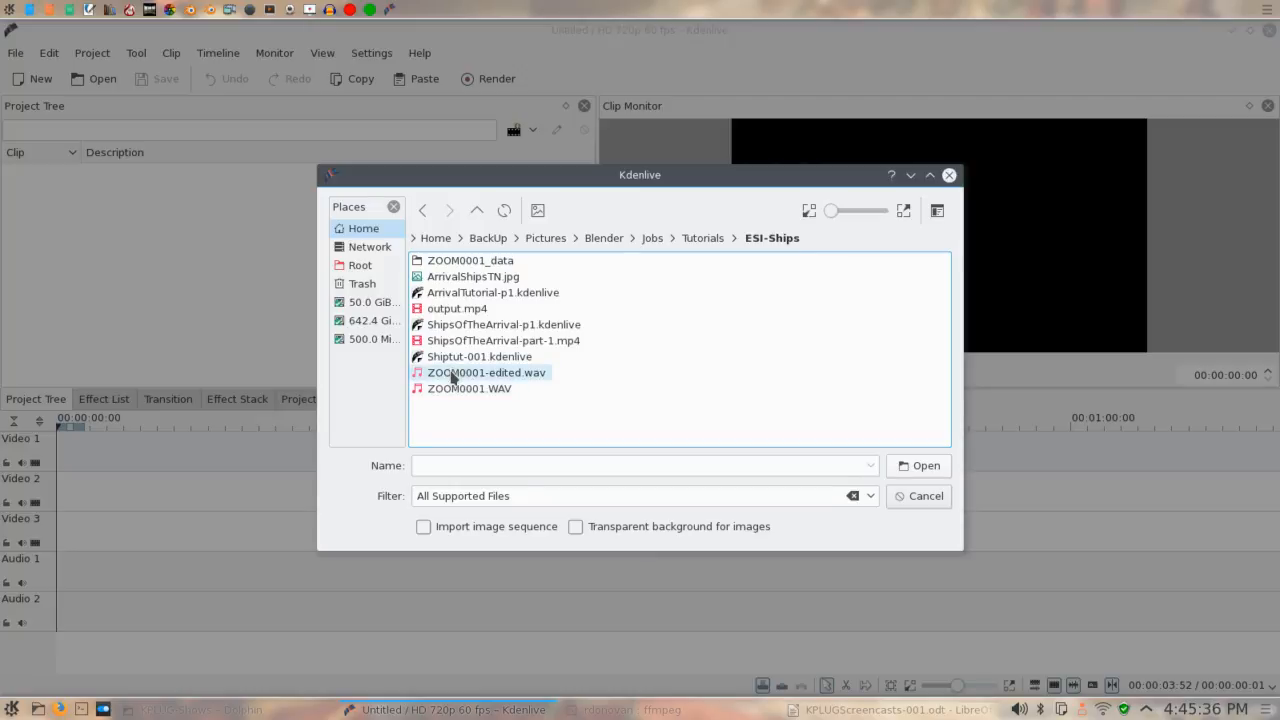
{"action": "left_click", "coordinate": [451, 313]}
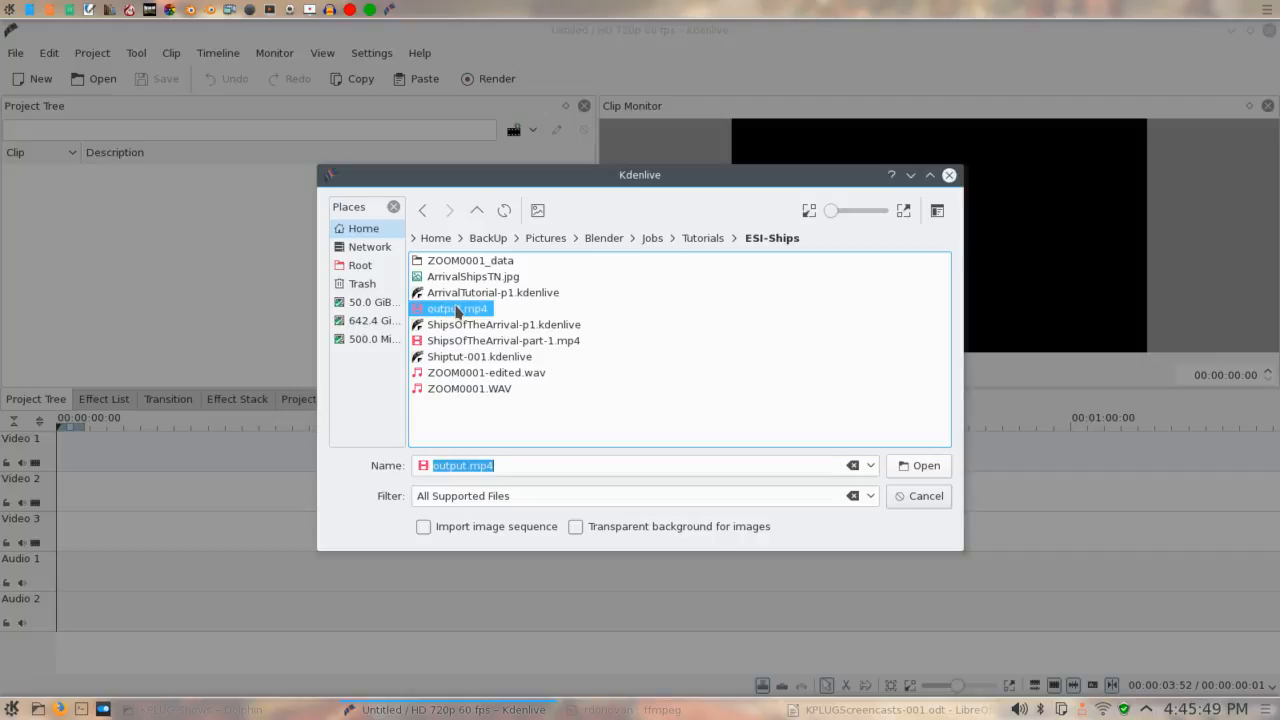
{"action": "left_click_drag", "start_coordinate": [457, 311], "coordinate": [125, 192]}
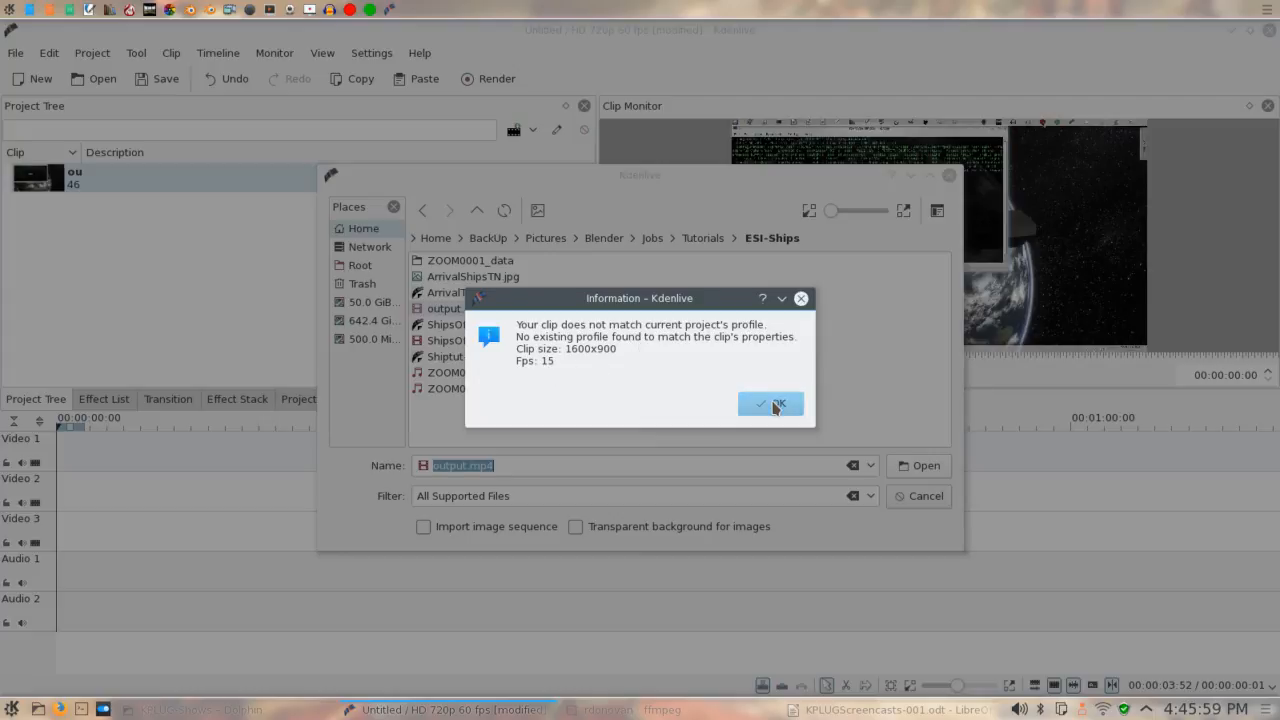
{"action": "left_click", "coordinate": [774, 406]}
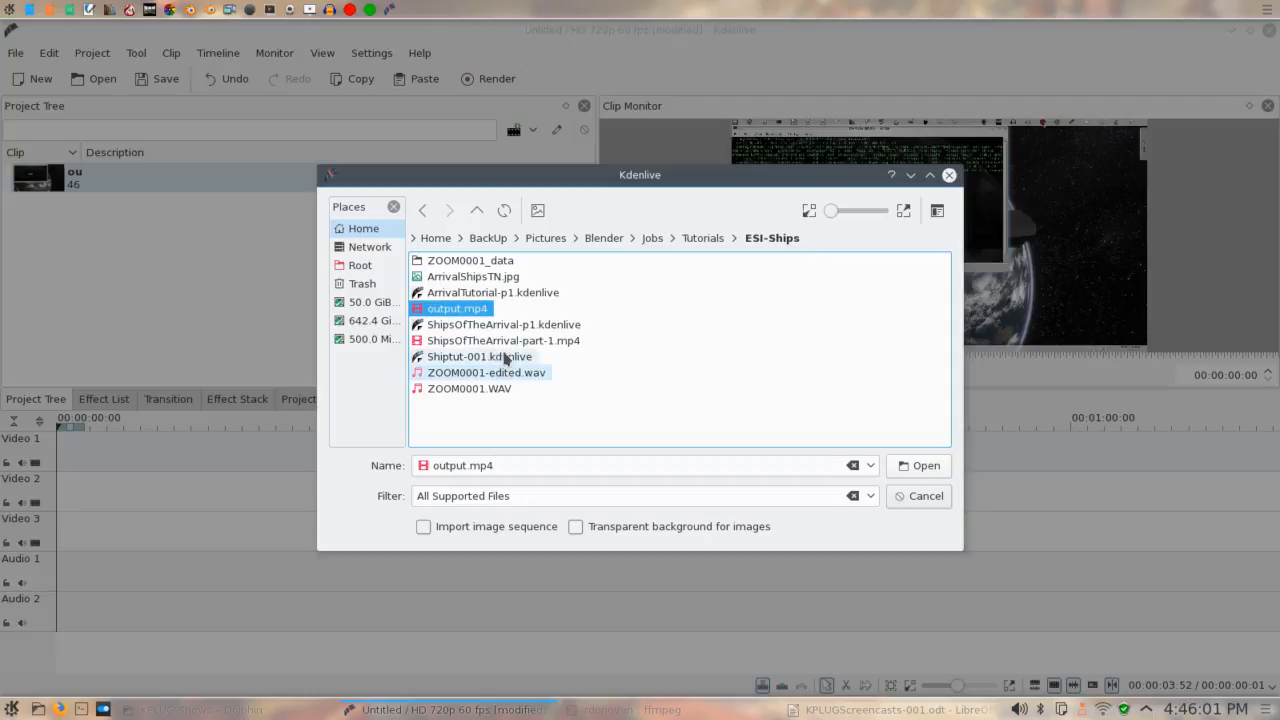
Add the audio file ZOOM0001-edited.wav to the project and close the file dialog
{"action": "left_click", "coordinate": [468, 373]}
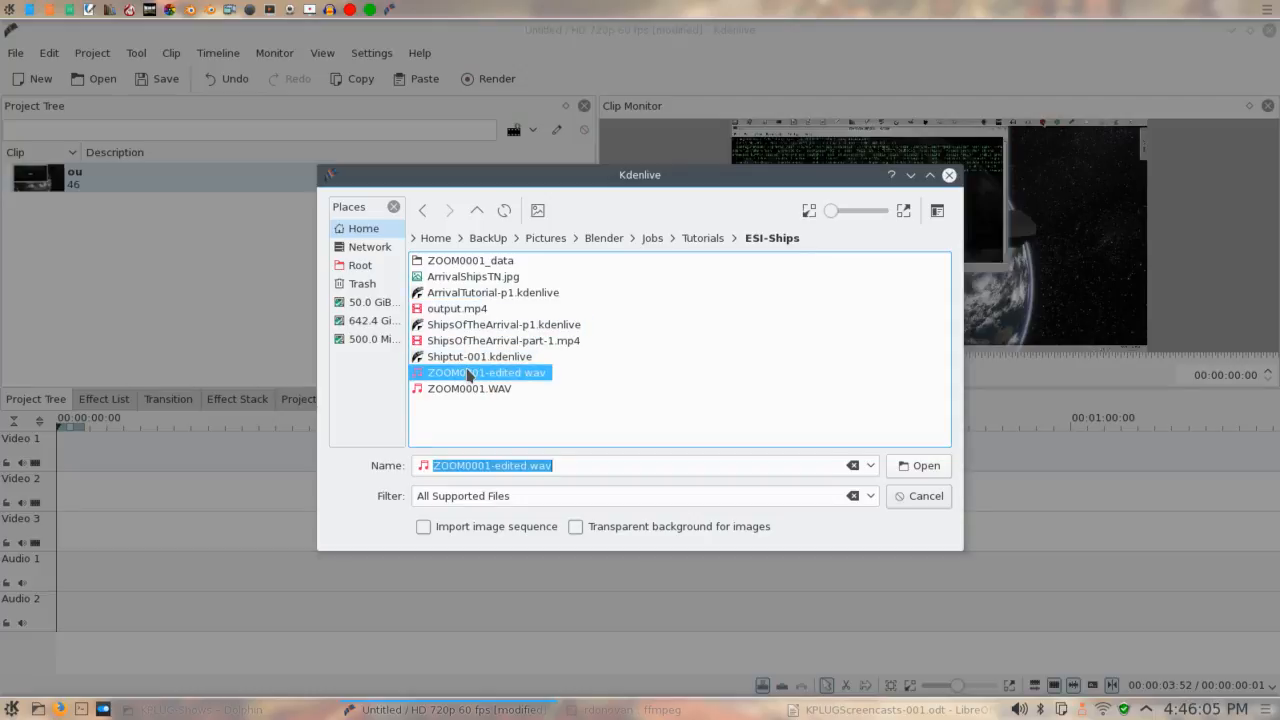
{"action": "left_click_drag", "start_coordinate": [468, 373], "coordinate": [63, 232]}
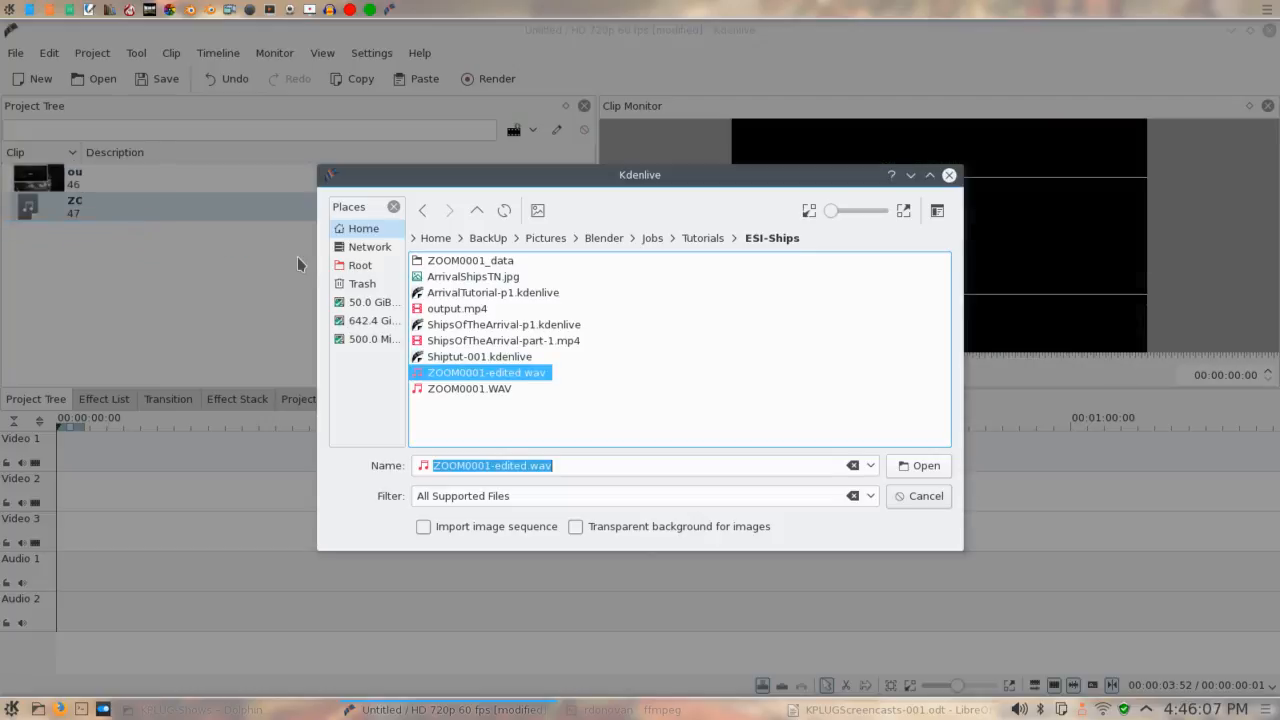
{"action": "left_click", "coordinate": [902, 496]}
Place the output.mp4 clip at the start of Video 1 and ZOOM0001-edited.wav at the start of Audio 1
{"action": "left_click", "coordinate": [174, 172]}
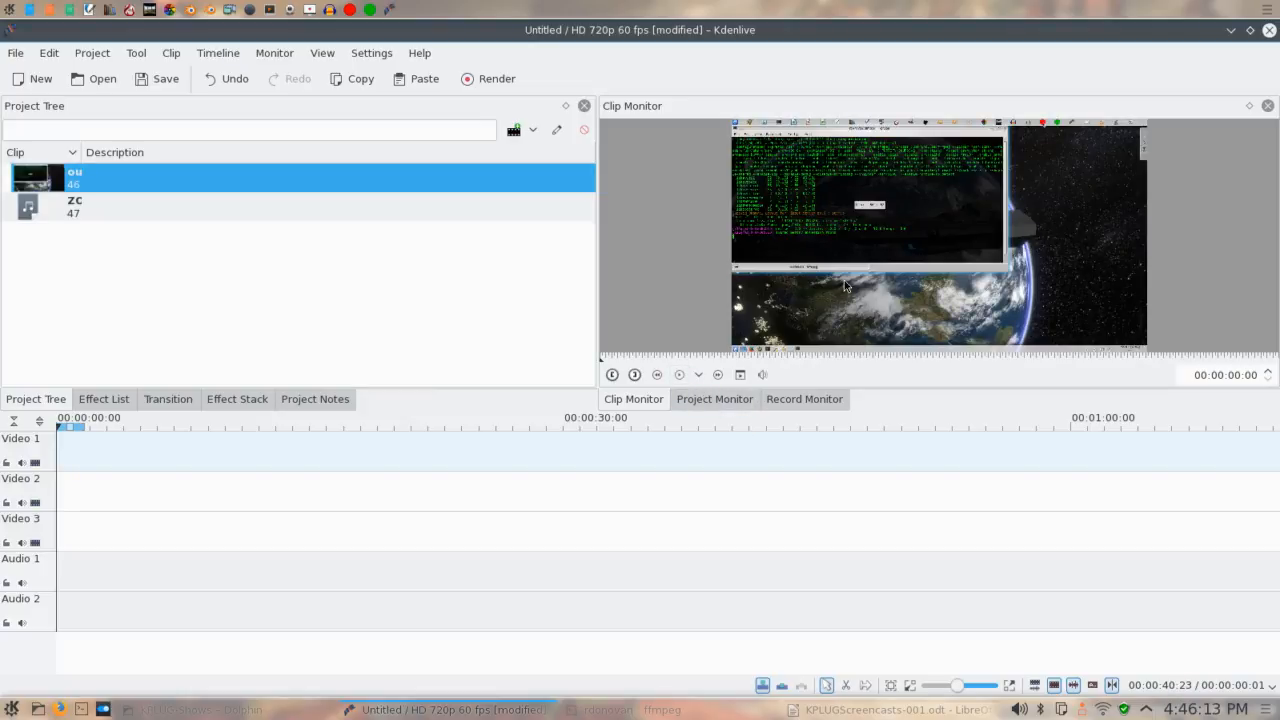
{"action": "left_click_drag", "start_coordinate": [238, 179], "coordinate": [186, 462]}
{"action": "left_click_drag", "start_coordinate": [342, 459], "coordinate": [223, 459]}
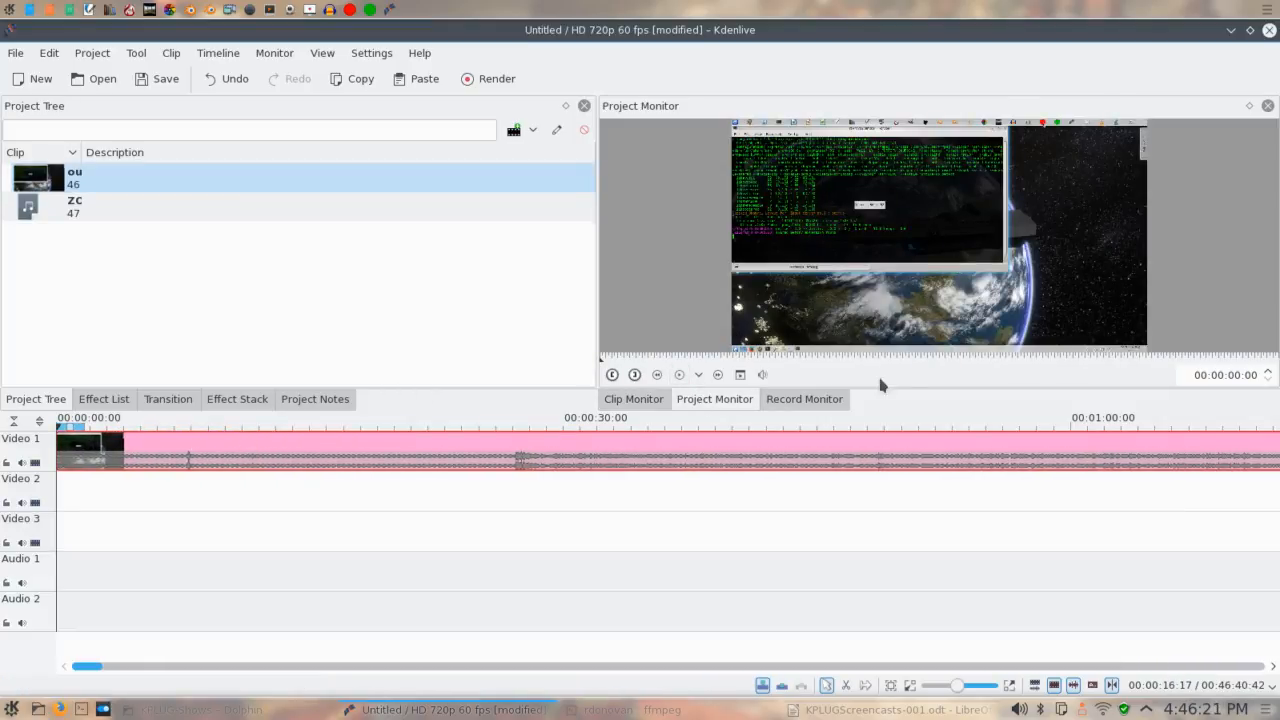
{"action": "left_click_drag", "start_coordinate": [105, 202], "coordinate": [66, 578]}
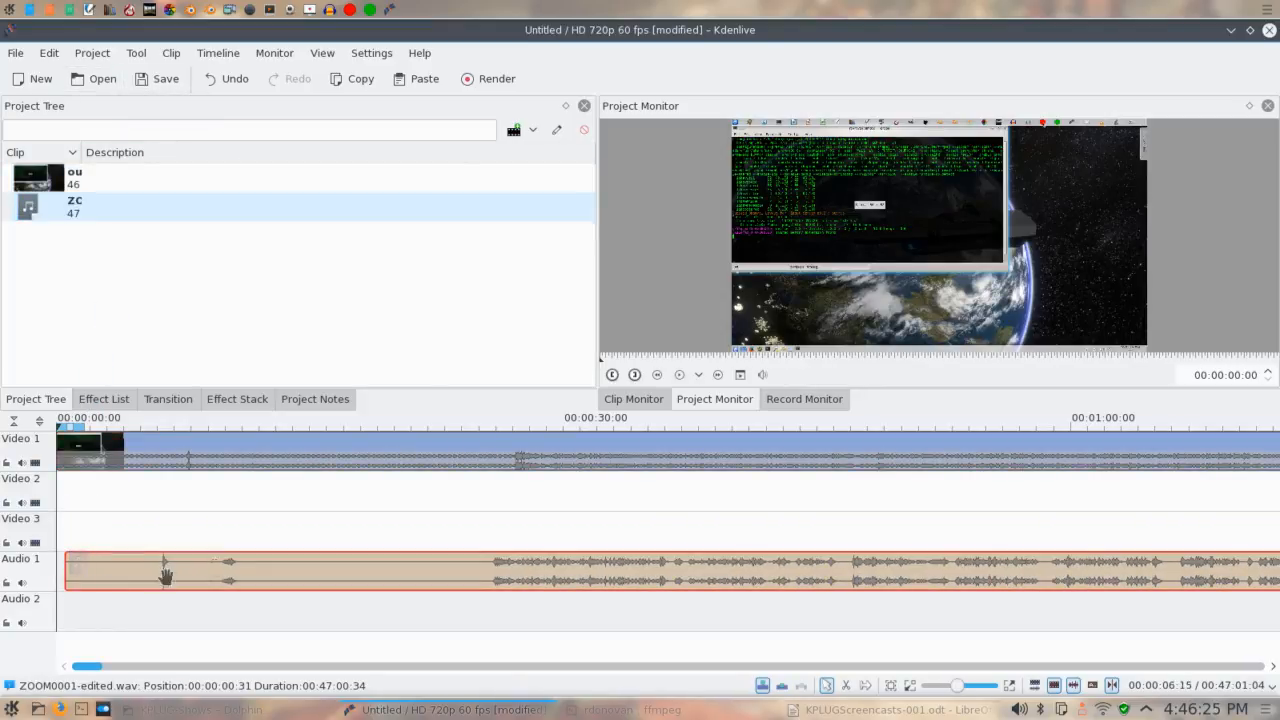
{"action": "left_click_drag", "start_coordinate": [257, 576], "coordinate": [241, 583]}
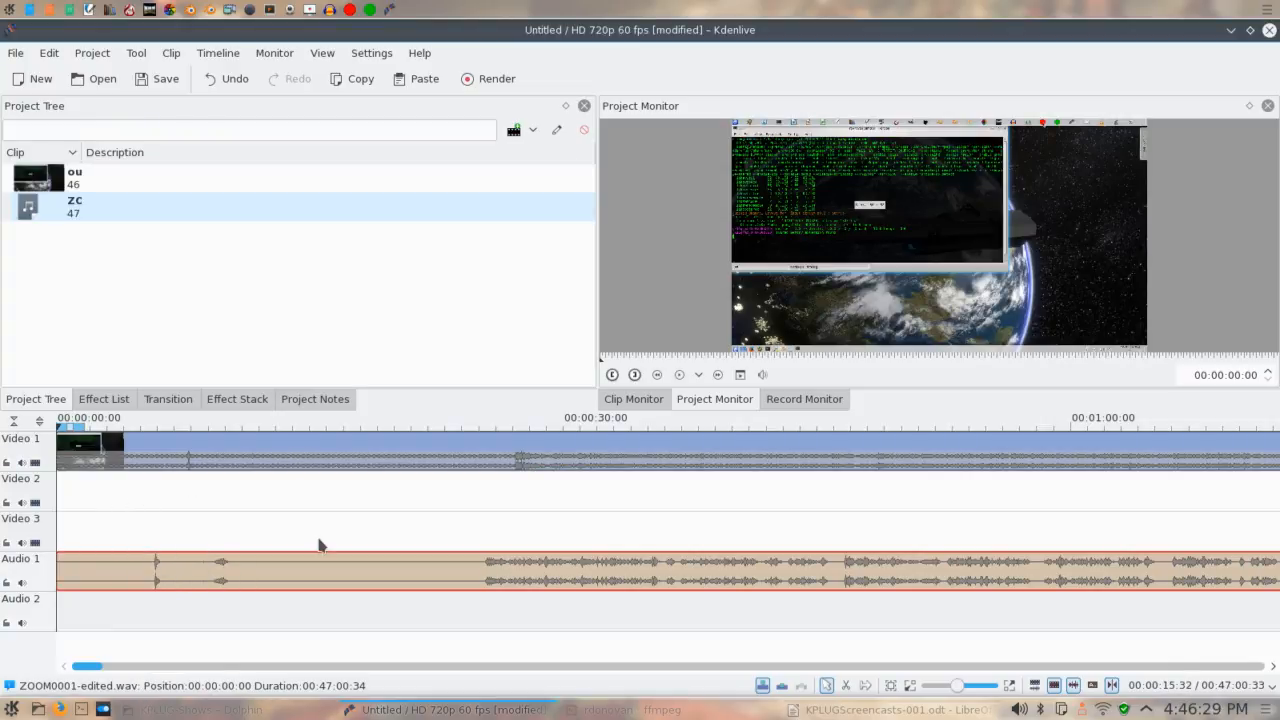
Put the playhead at the first sound spike in Video 1, about 00:00:07:47, and shift the Audio 1 clip so its first spike lines up there
{"action": "left_click", "coordinate": [988, 688]}
{"action": "left_click", "coordinate": [988, 688]}
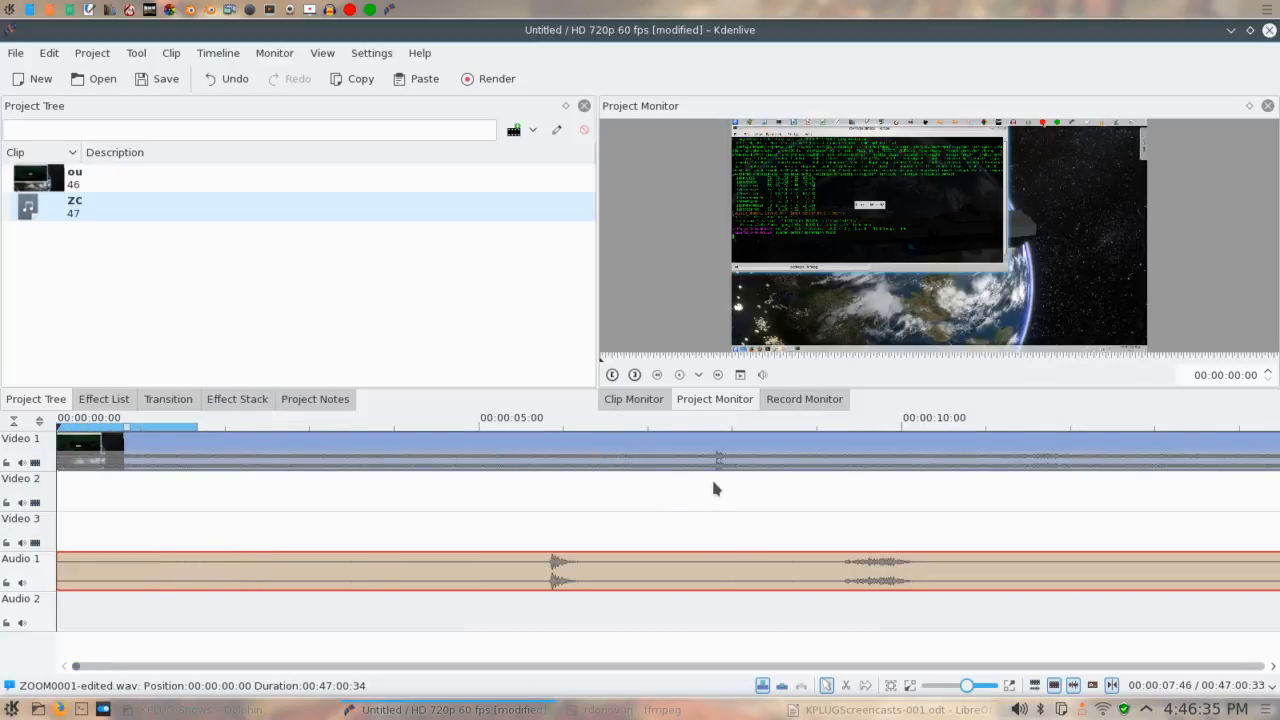
{"action": "left_click", "coordinate": [996, 688]}
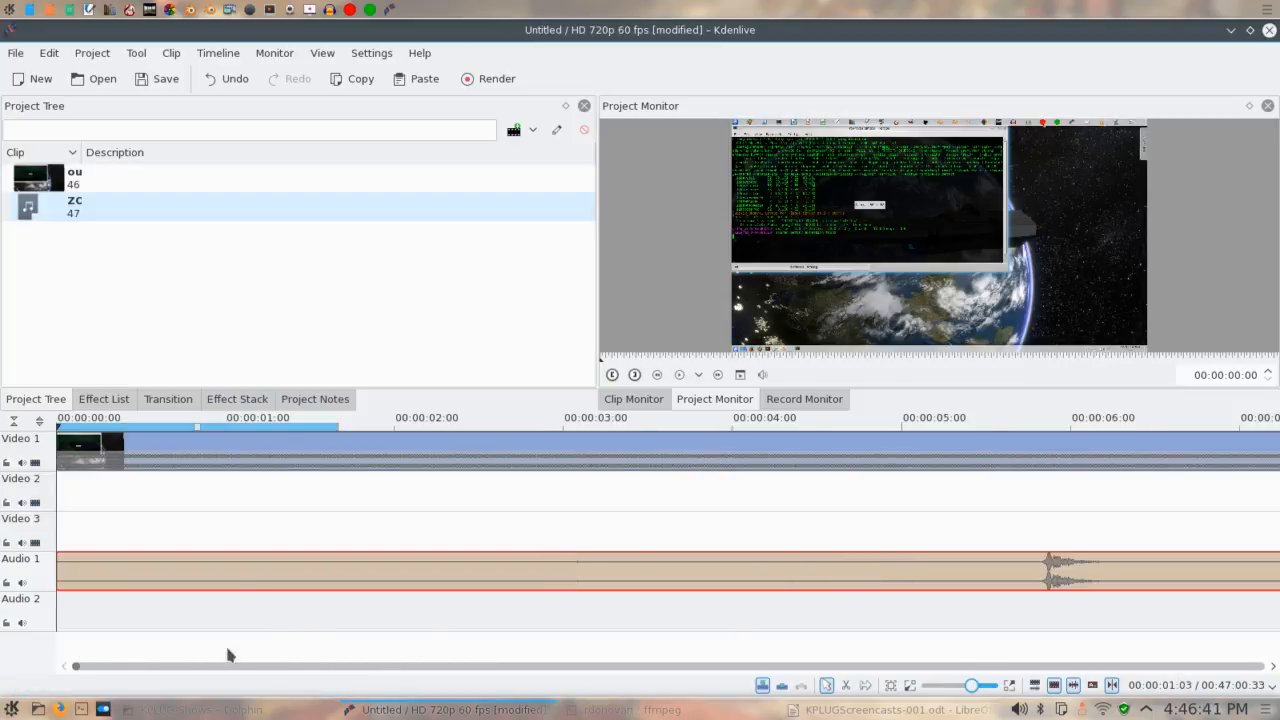
{"action": "left_click_drag", "start_coordinate": [1274, 668], "coordinate": [1274, 668]}
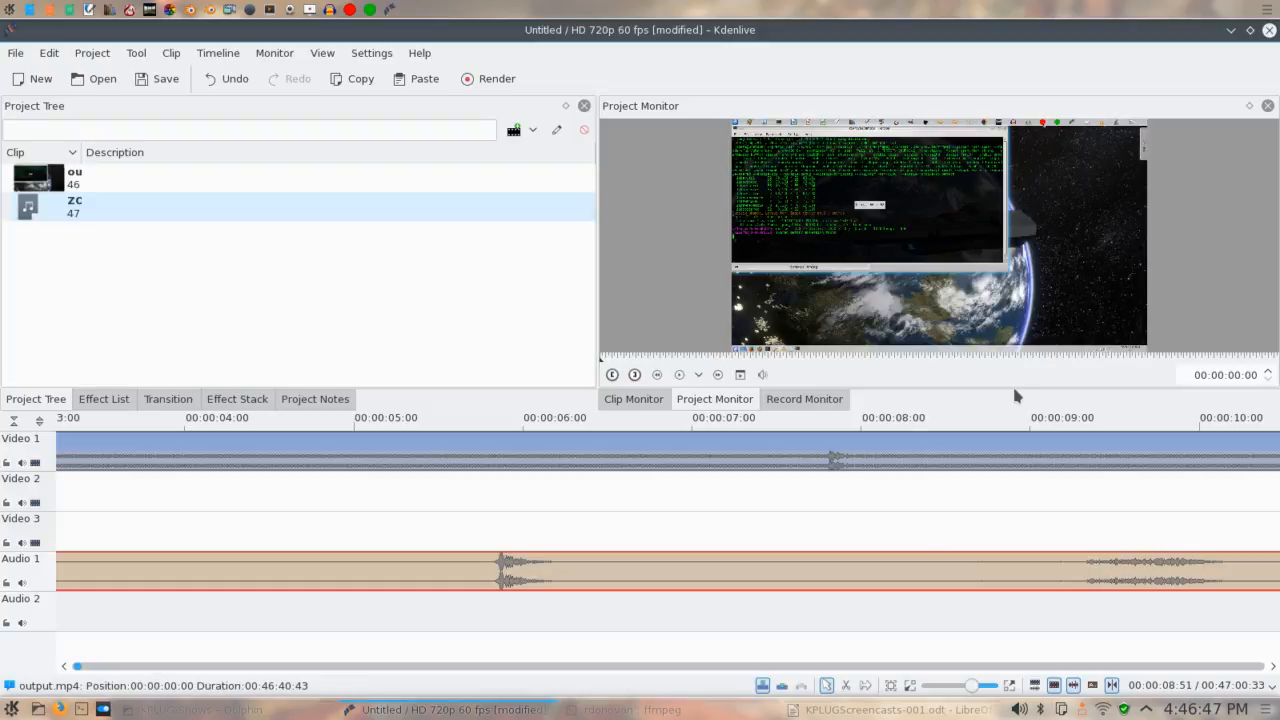
{"action": "left_click", "coordinate": [827, 484]}
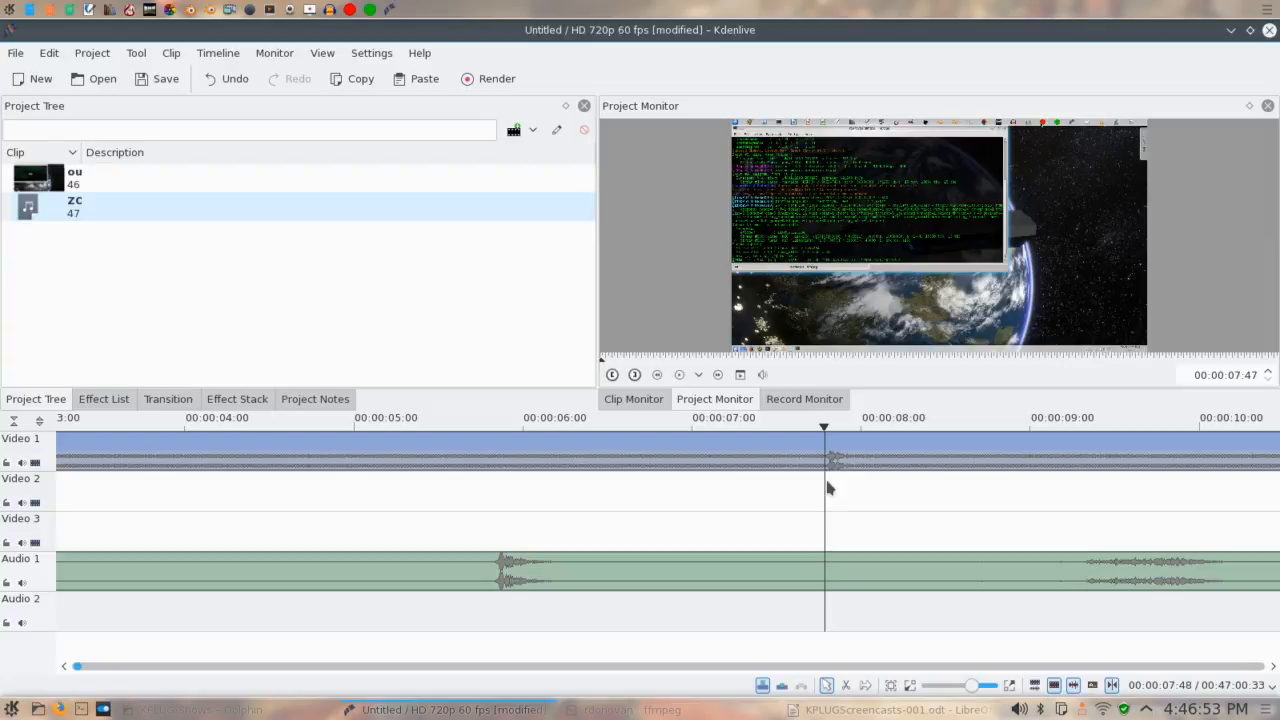
{"action": "left_click_drag", "start_coordinate": [838, 567], "coordinate": [1170, 560]}
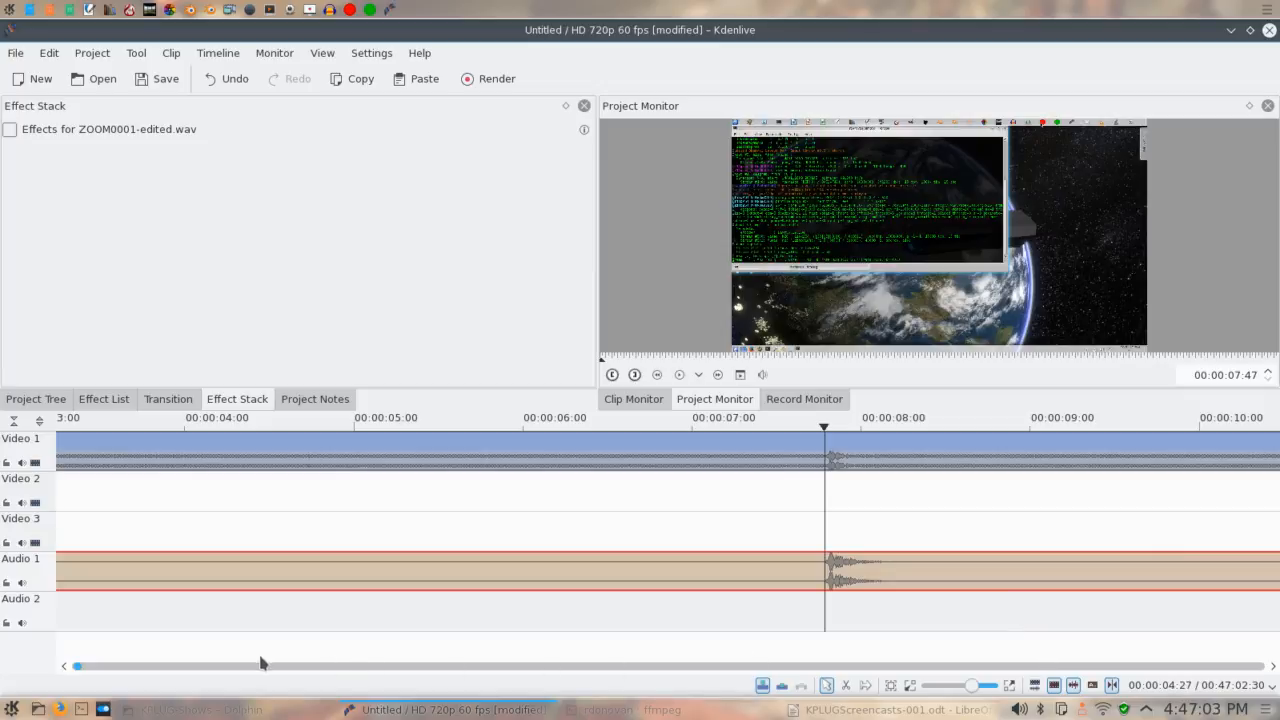
Play the timeline from just before the narration starts, at about 26 seconds, to check the audio sync
{"action": "left_click", "coordinate": [928, 688]}
{"action": "left_click", "coordinate": [928, 688]}
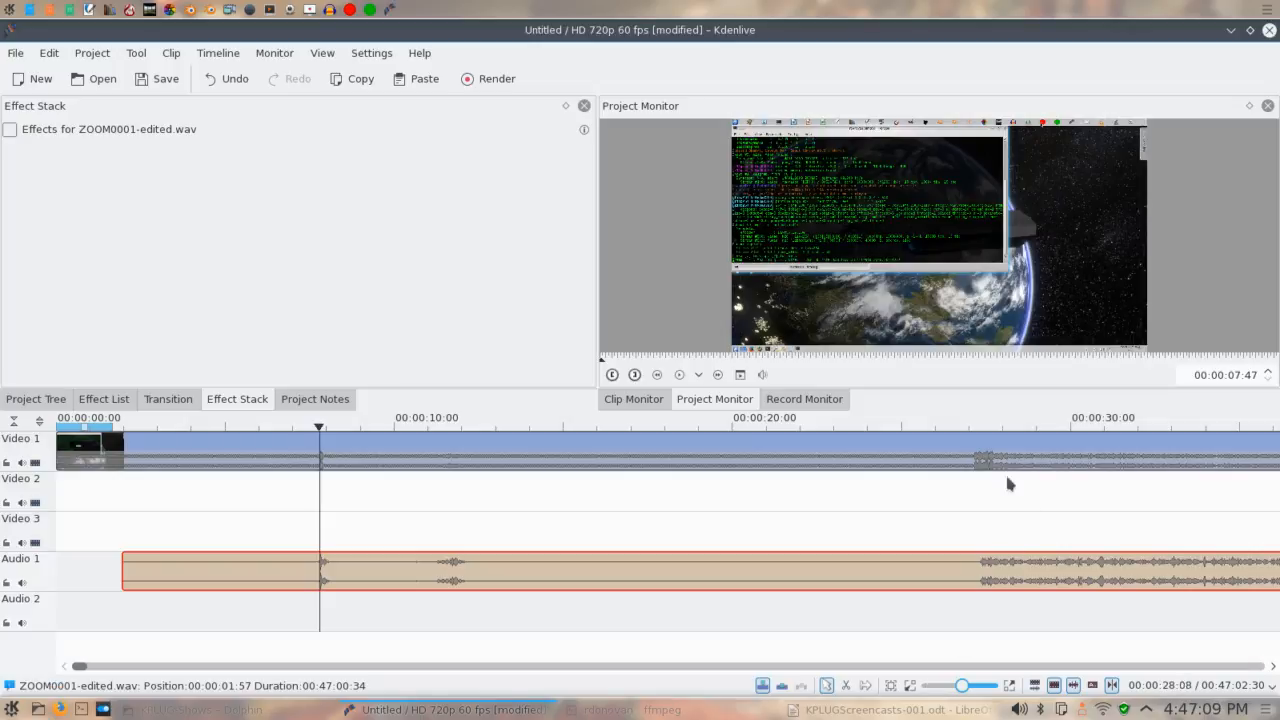
{"action": "left_click", "coordinate": [957, 481]}
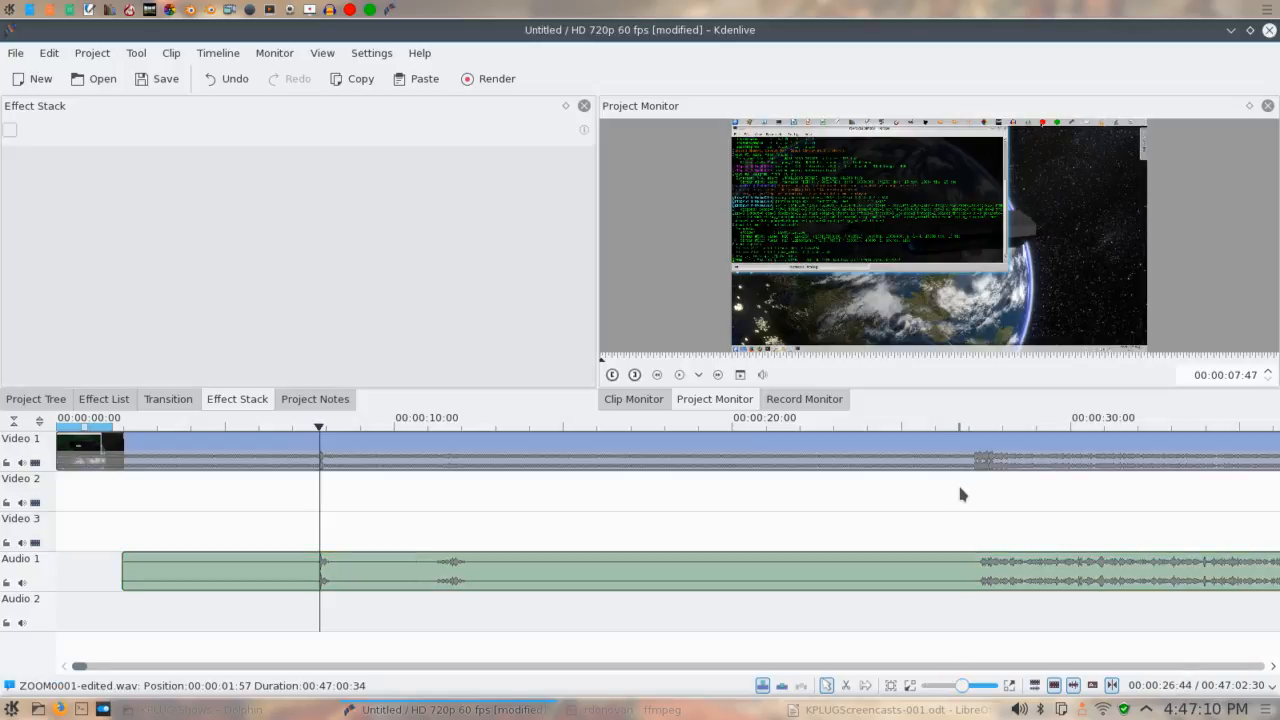
{"action": "left_click", "coordinate": [679, 374]}
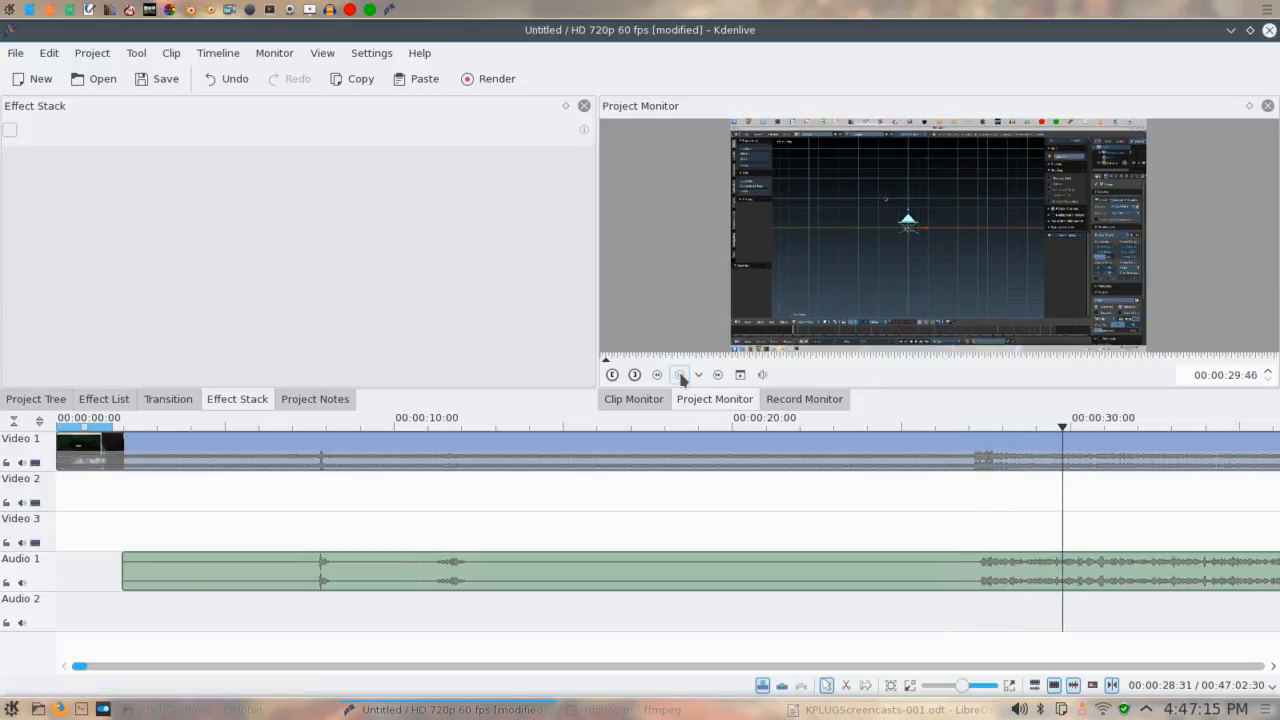
Set the playhead to 00:00:07:48 at the first spike and nudge the Audio 1 clip one frame later to refine its alignment
{"action": "left_click", "coordinate": [321, 607]}
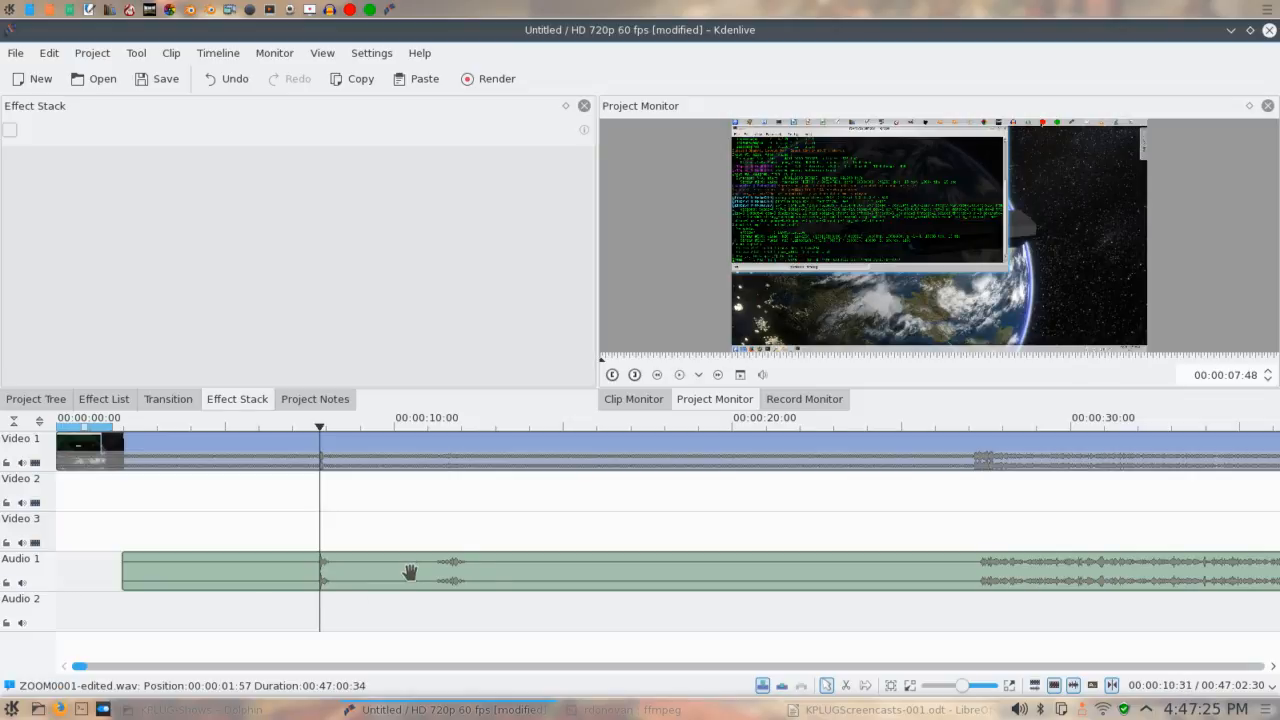
{"action": "left_click", "coordinate": [997, 688]}
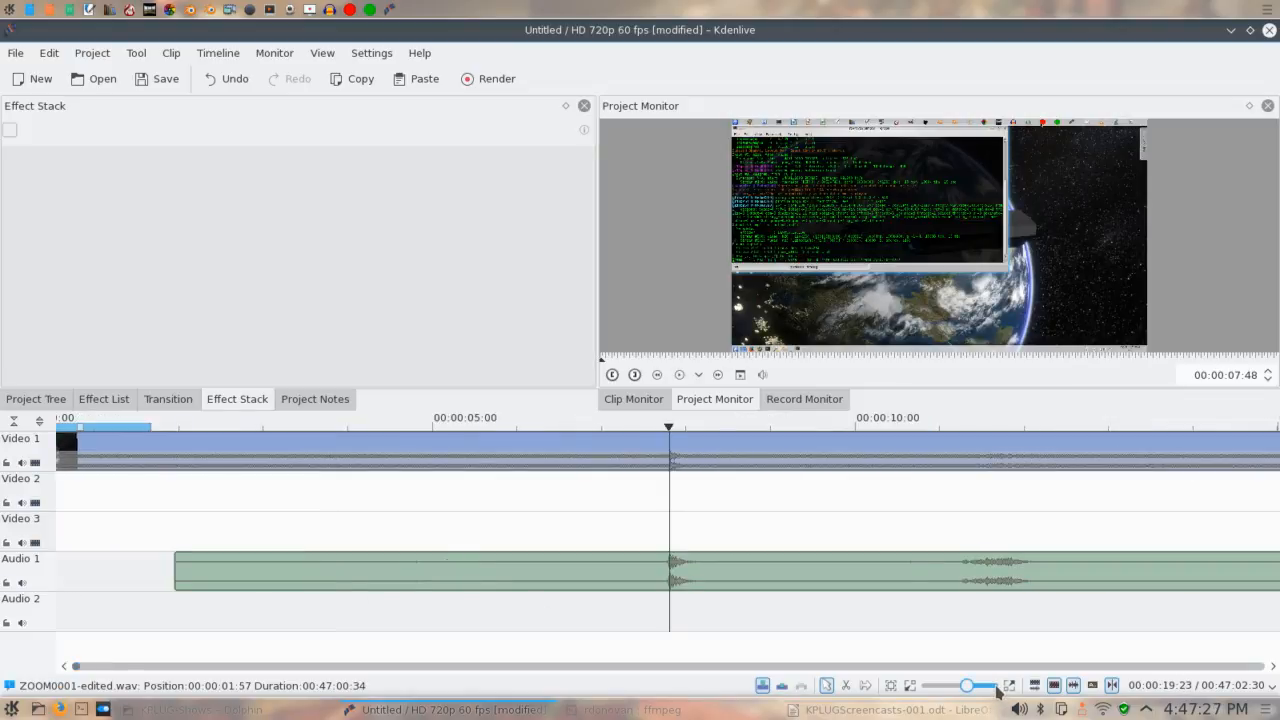
{"action": "left_click", "coordinate": [997, 690]}
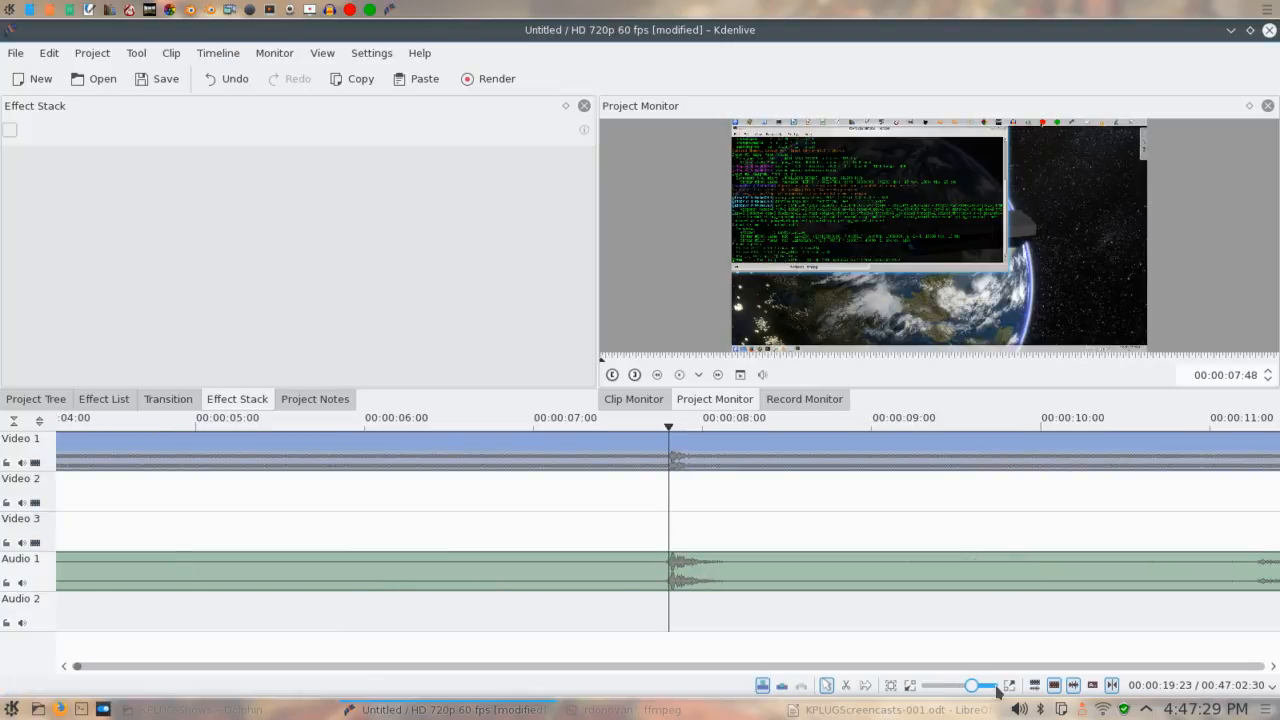
{"action": "left_click", "coordinate": [997, 690]}
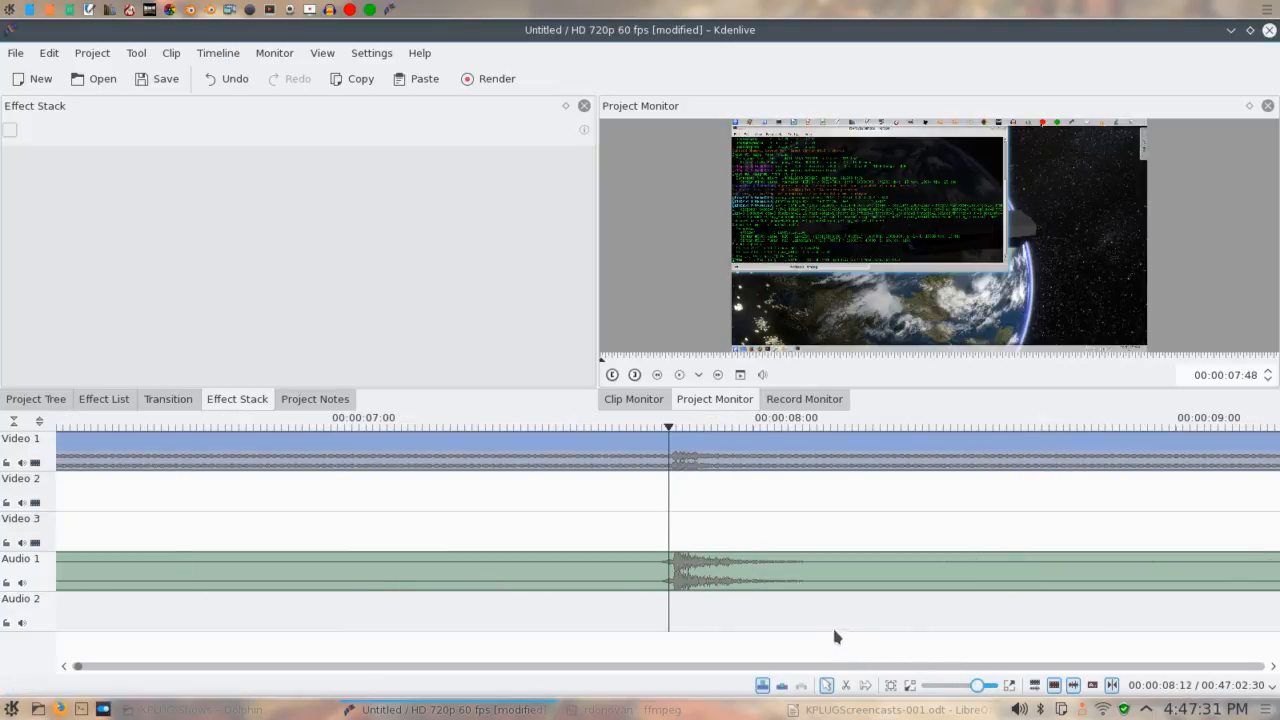
{"action": "left_click", "coordinate": [762, 614]}
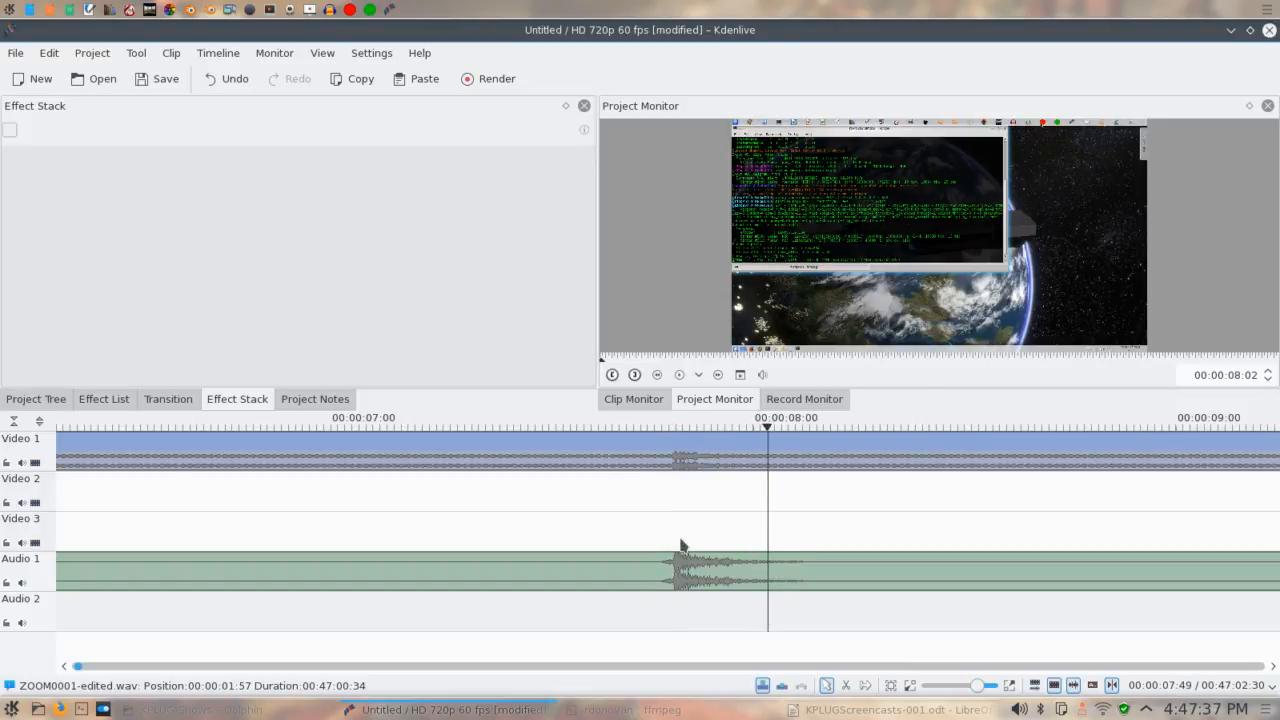
{"action": "left_click", "coordinate": [670, 491]}
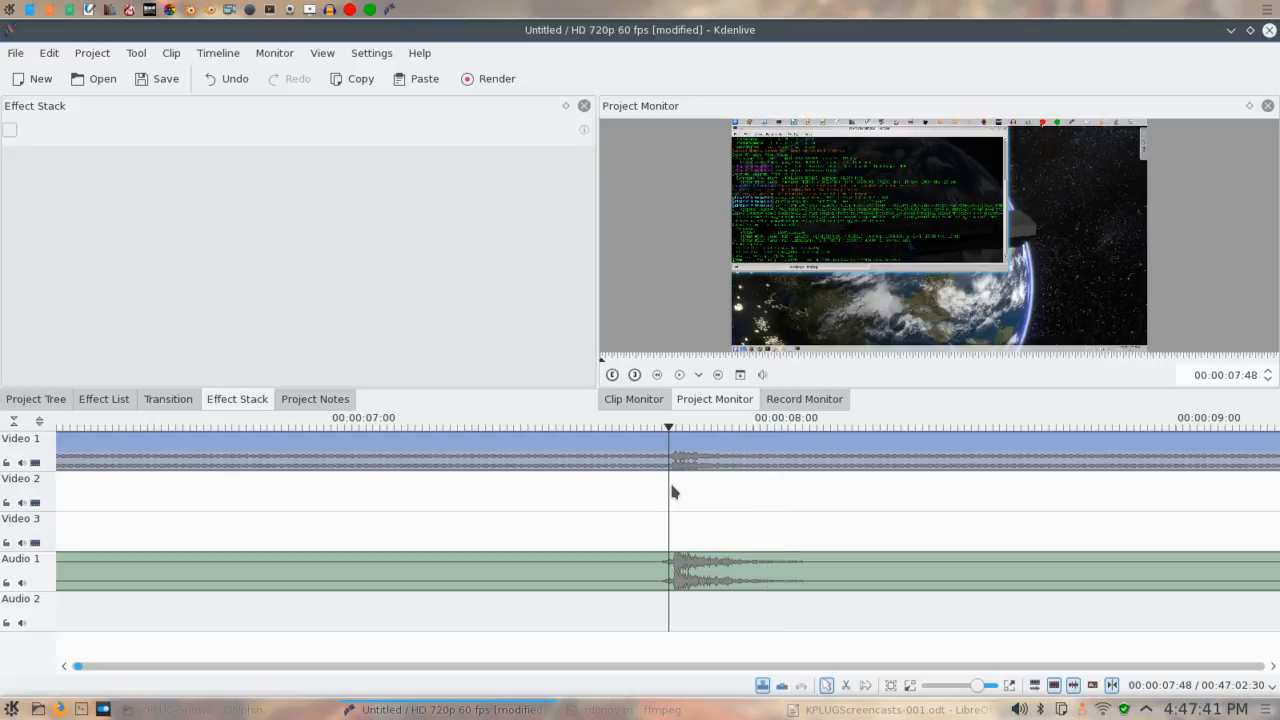
{"action": "left_click", "coordinate": [776, 572]}
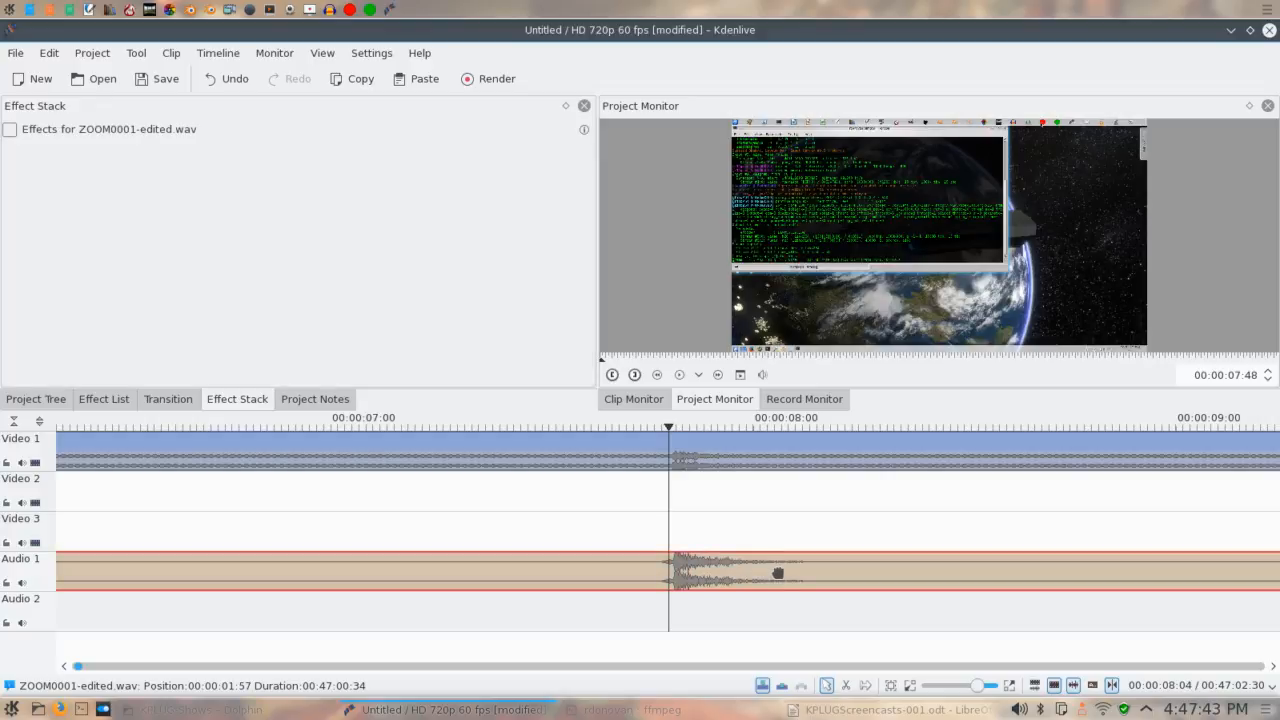
{"action": "left_click_drag", "start_coordinate": [783, 572], "coordinate": [783, 570]}
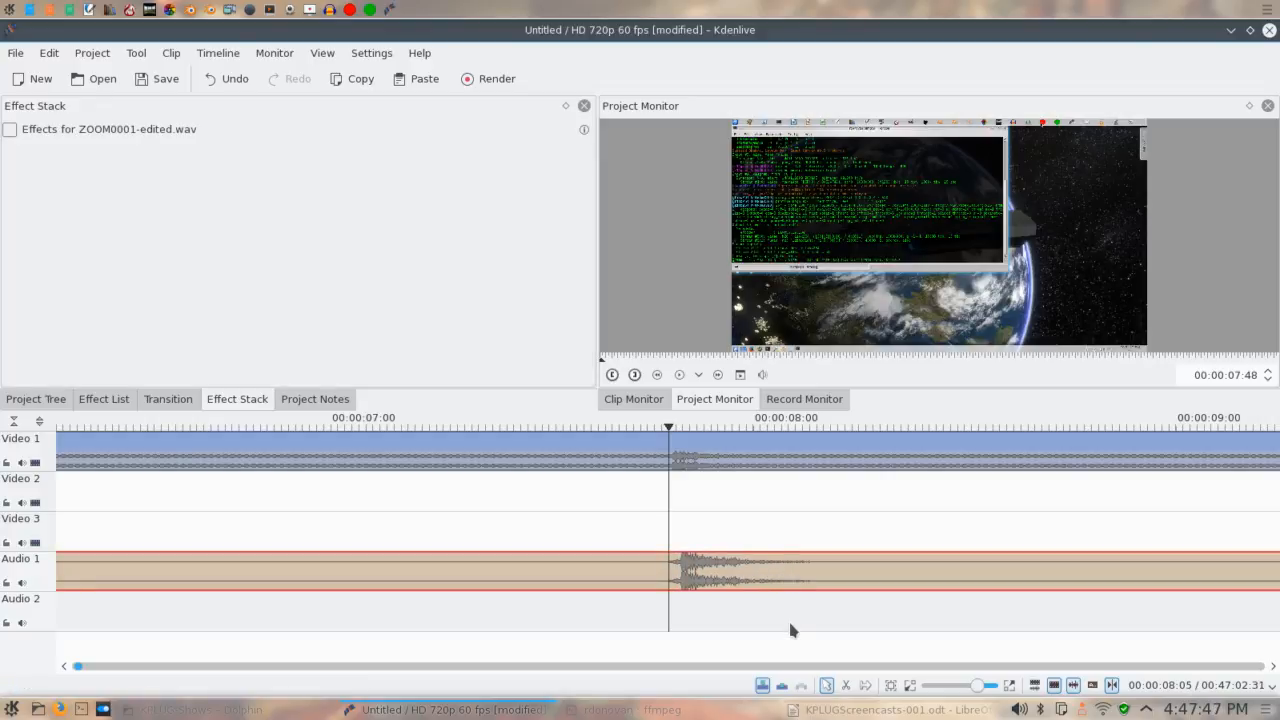
Play the timeline from about 00:00:27:05 to recheck the audio sync, and stop playback at about 30 seconds
{"action": "left_click", "coordinate": [957, 687]}
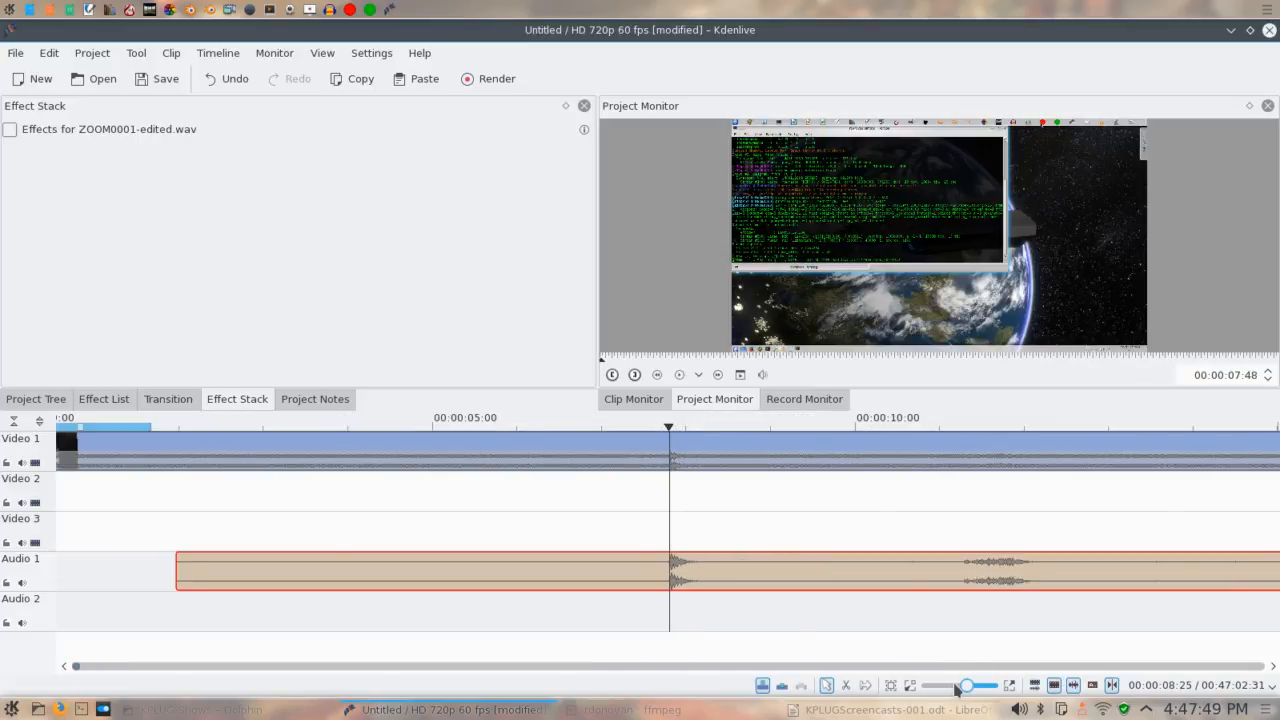
{"action": "left_click", "coordinate": [957, 687]}
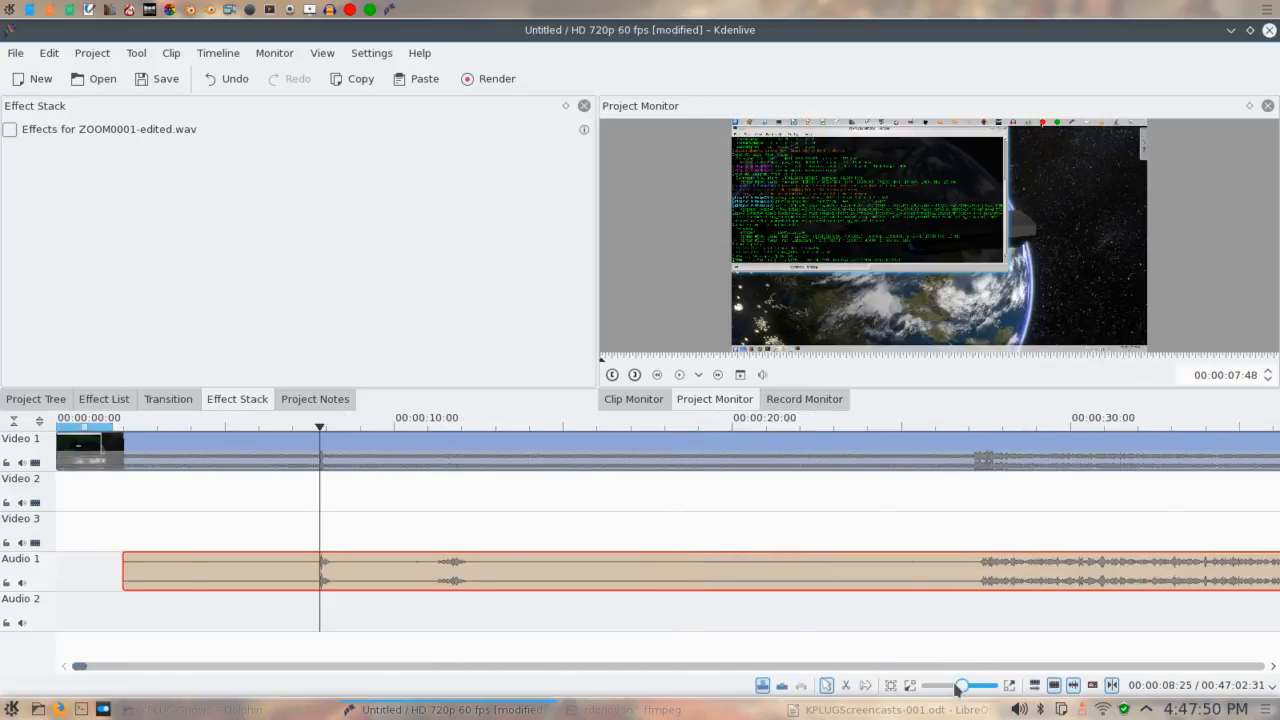
{"action": "left_click", "coordinate": [971, 600]}
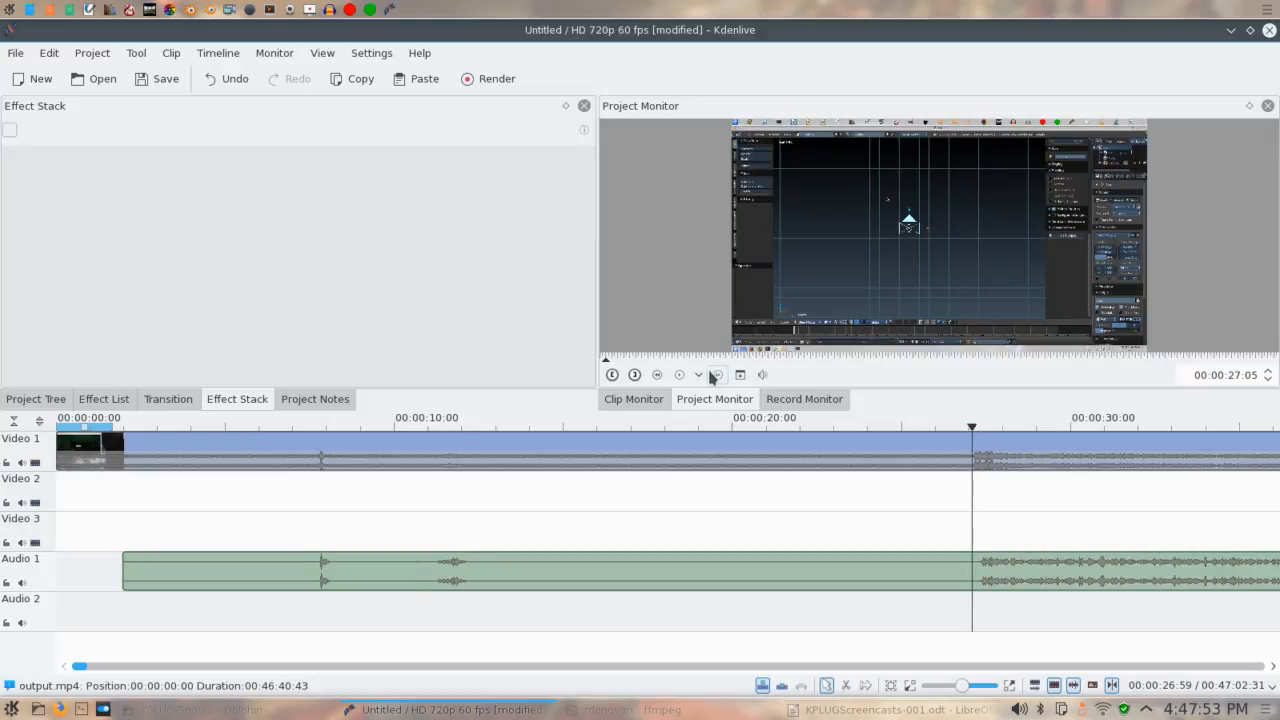
{"action": "left_click", "coordinate": [679, 374]}
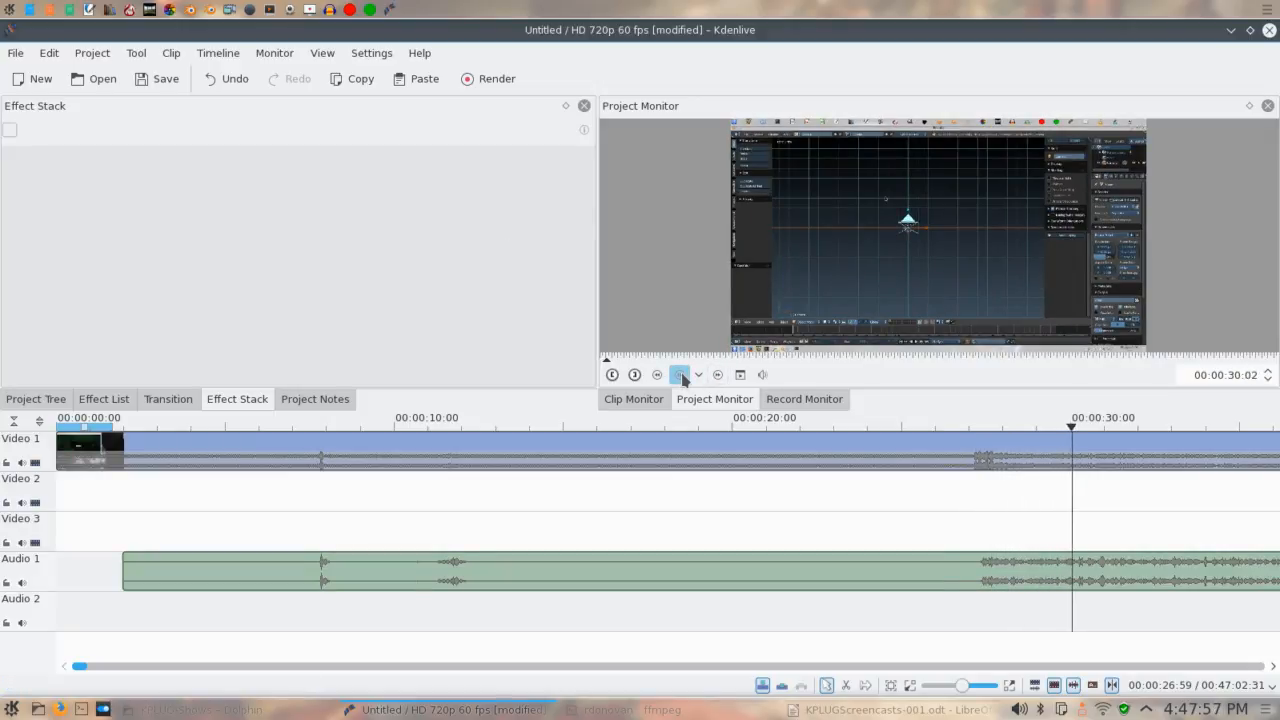
{"action": "left_click", "coordinate": [681, 375]}
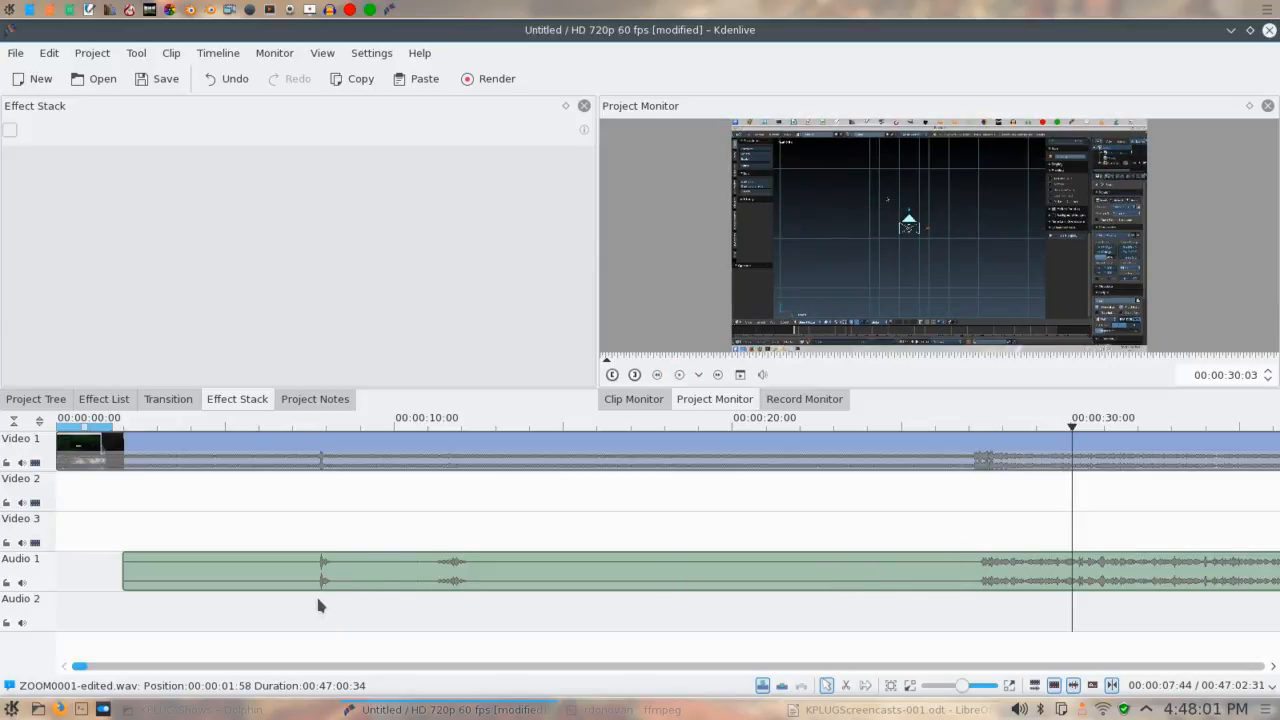
Set the playhead to 00:00:07:44 just before the first spike and undo the last one-frame nudge of the Audio 1 clip
{"action": "left_click", "coordinate": [318, 600]}
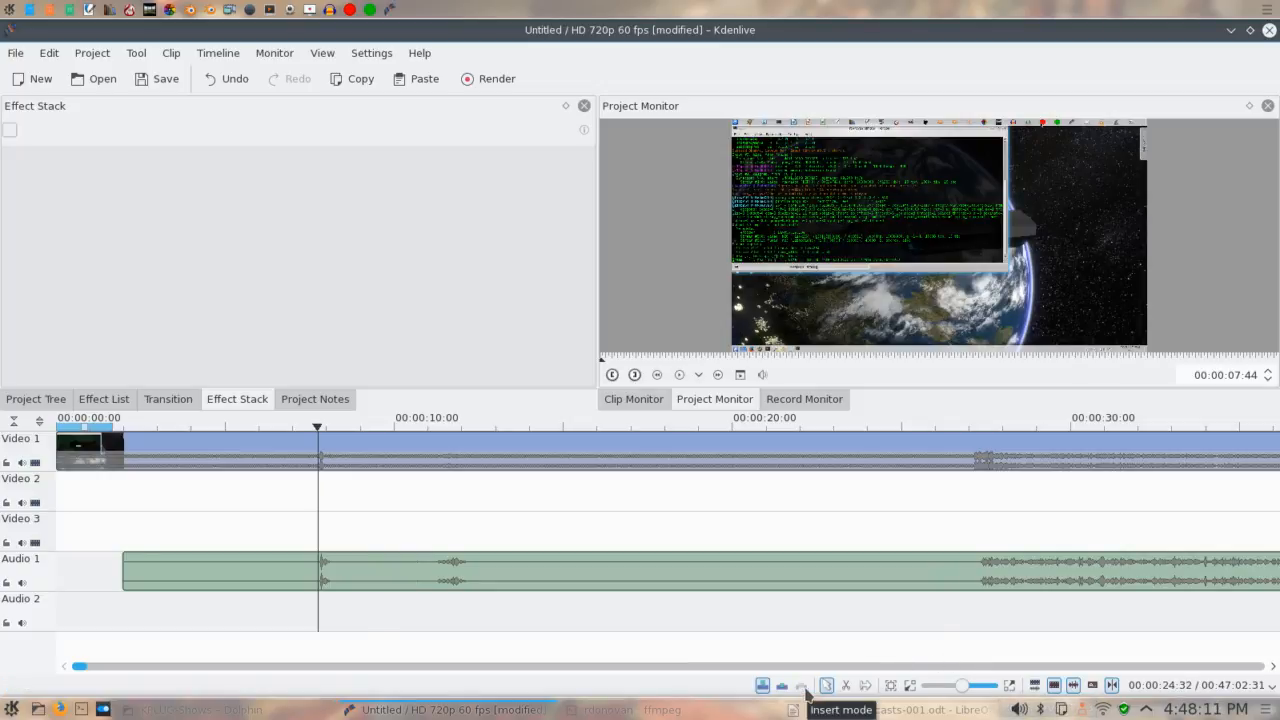
{"action": "key", "text": "ctrl+z"}
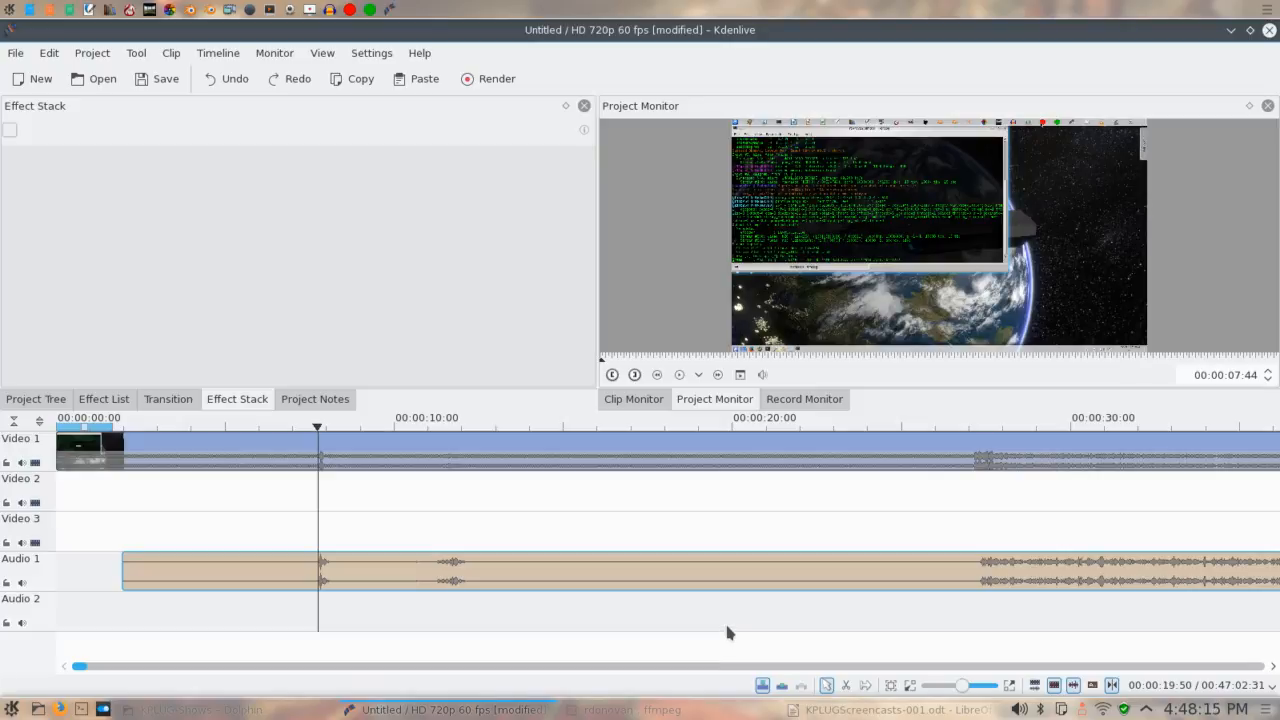
{"action": "key", "text": "ctrl+z"}
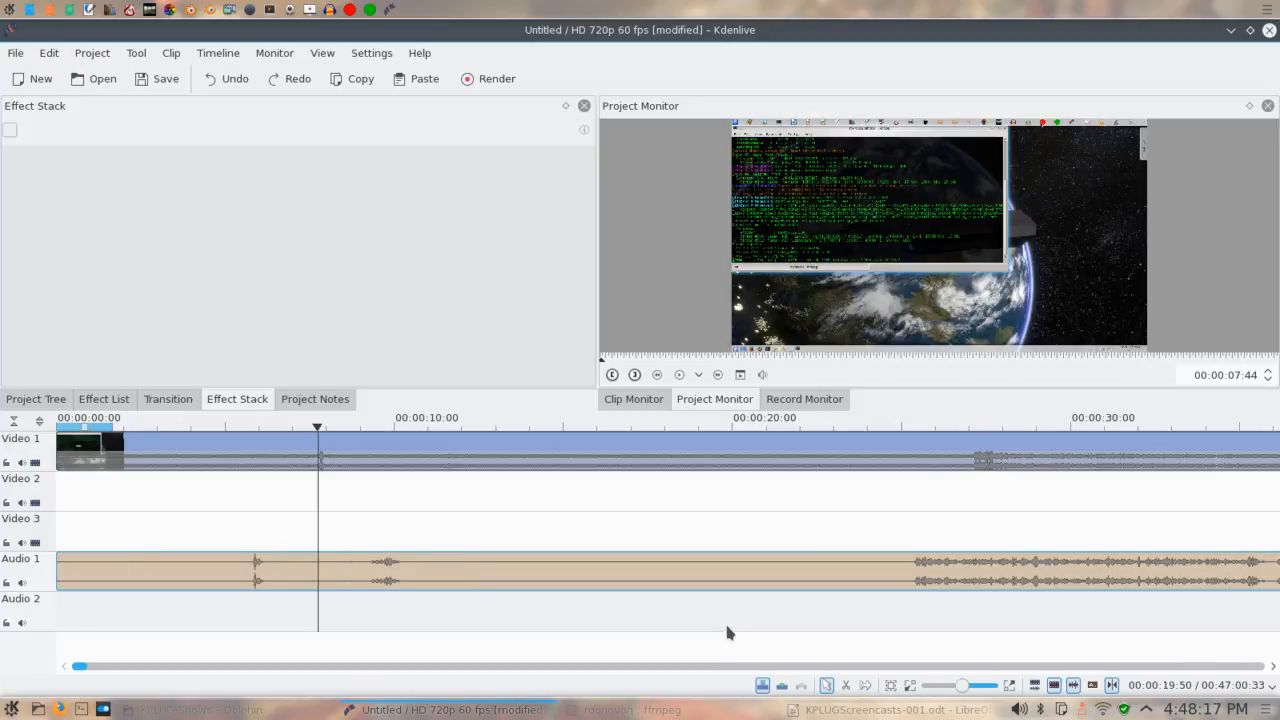
{"action": "key", "text": "ctrl+shift+z"}
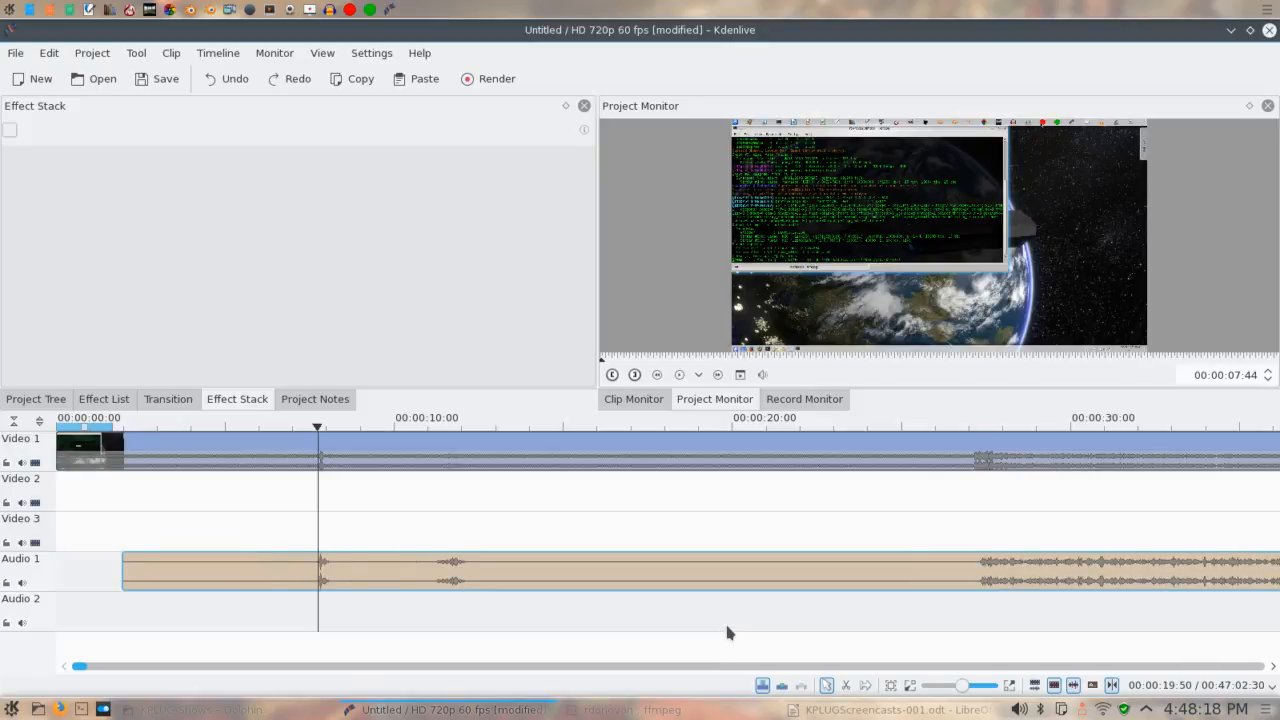
Play the timeline from just before the narration starts to recheck the audio sync, and pause at 00:00:33:45
{"action": "left_click", "coordinate": [964, 495]}
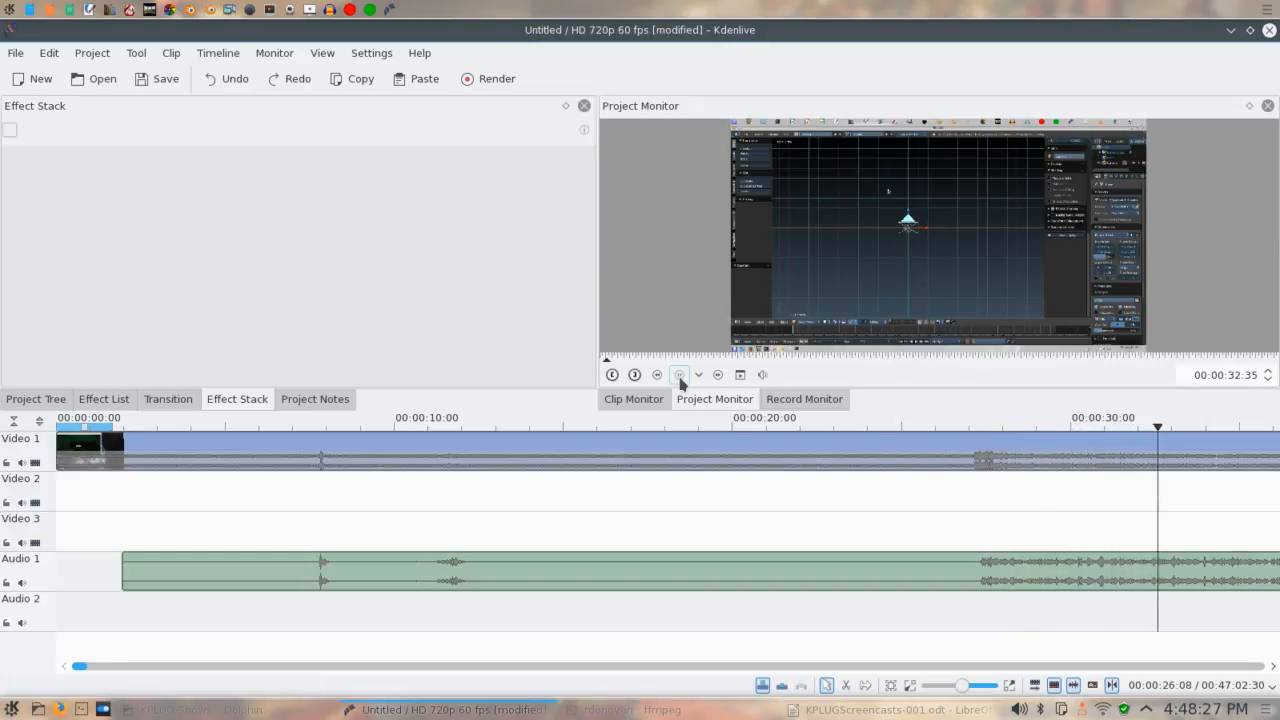
{"action": "left_click", "coordinate": [679, 376]}
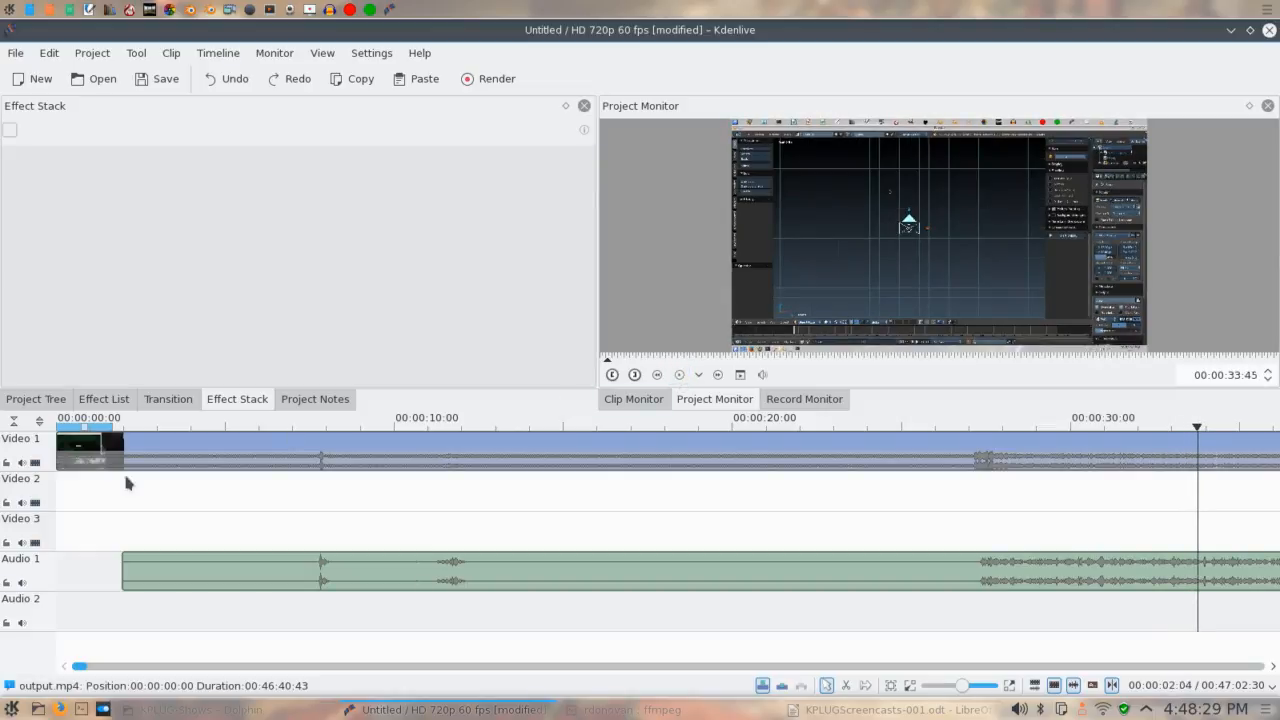
Resume playback, mute the Video 1 track to hear only the edited narration, and stop at 00:00:44:21
{"action": "left_click", "coordinate": [677, 376]}
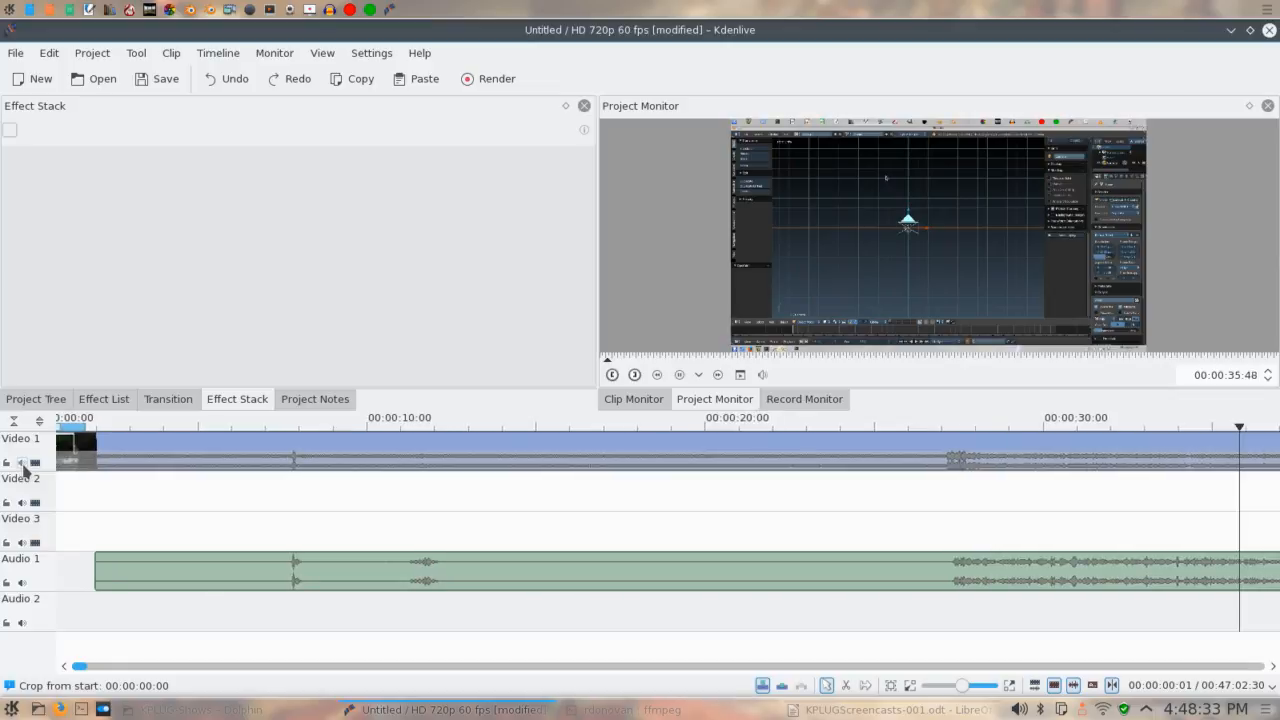
{"action": "left_click", "coordinate": [22, 463]}
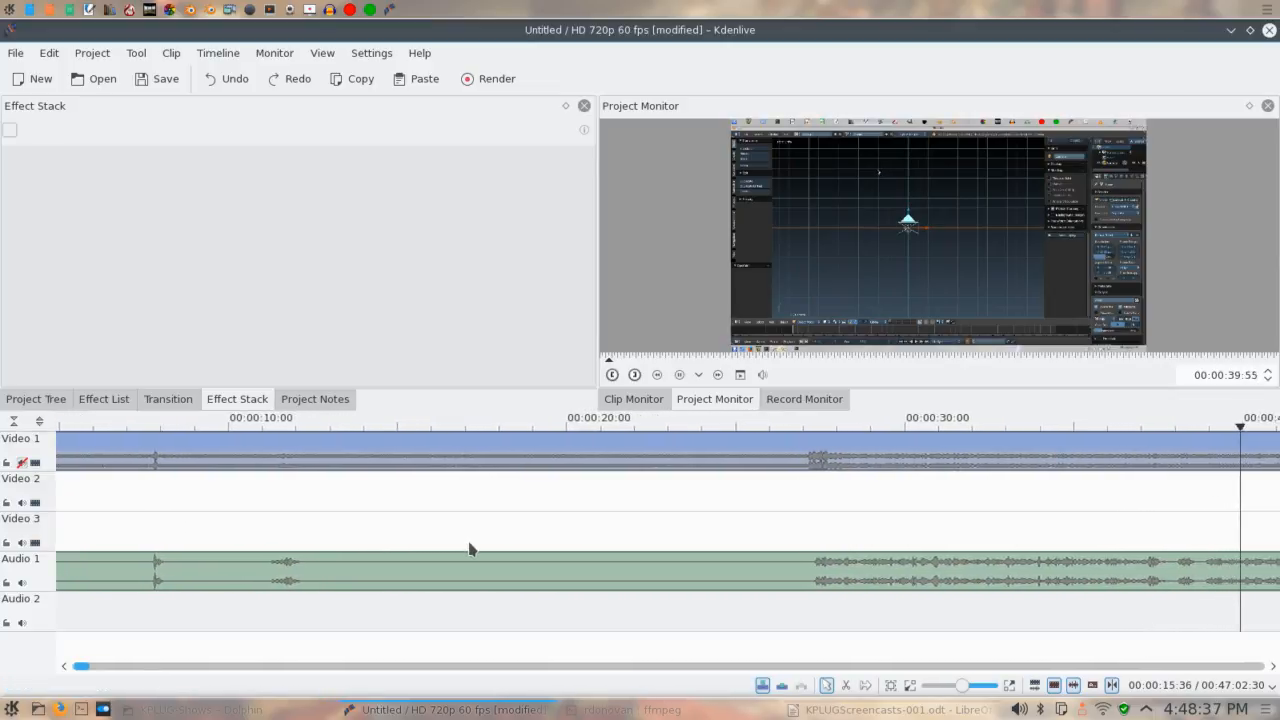
{"action": "left_click", "coordinate": [679, 375]}
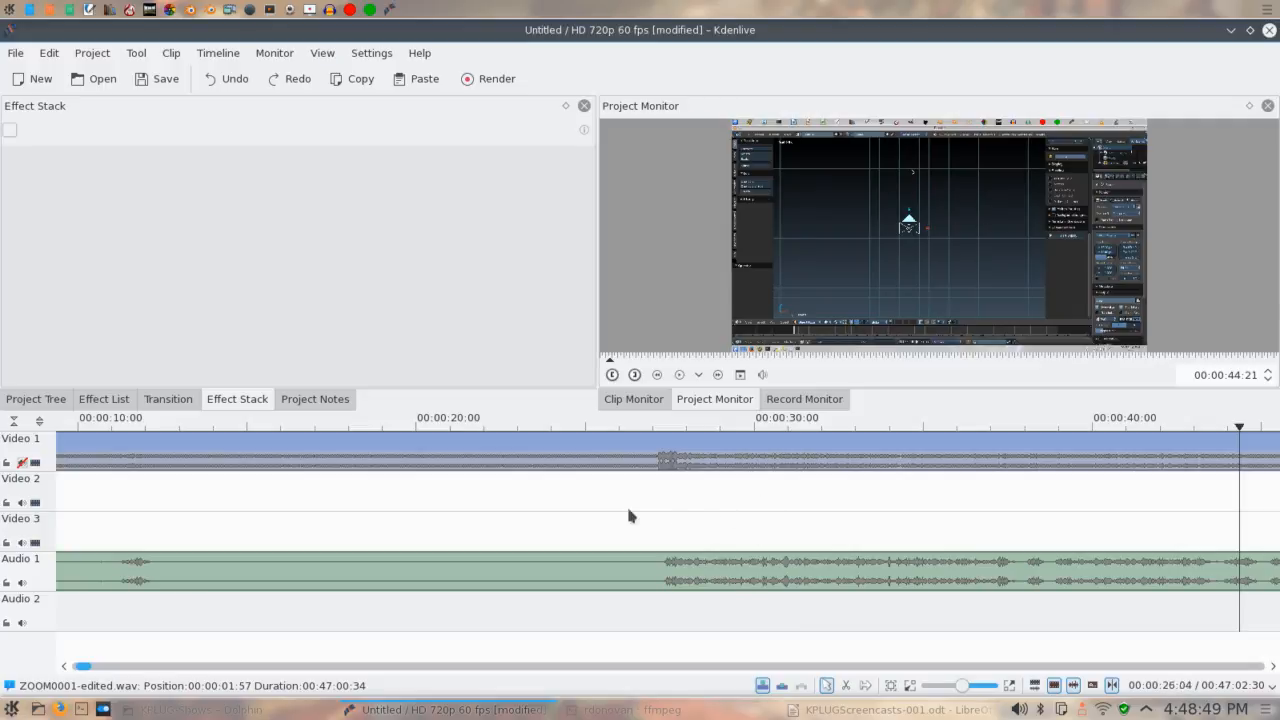
Split the audio of the output.mp4 clip in Video 1 onto its own audio track
{"action": "left_click", "coordinate": [583, 461]}
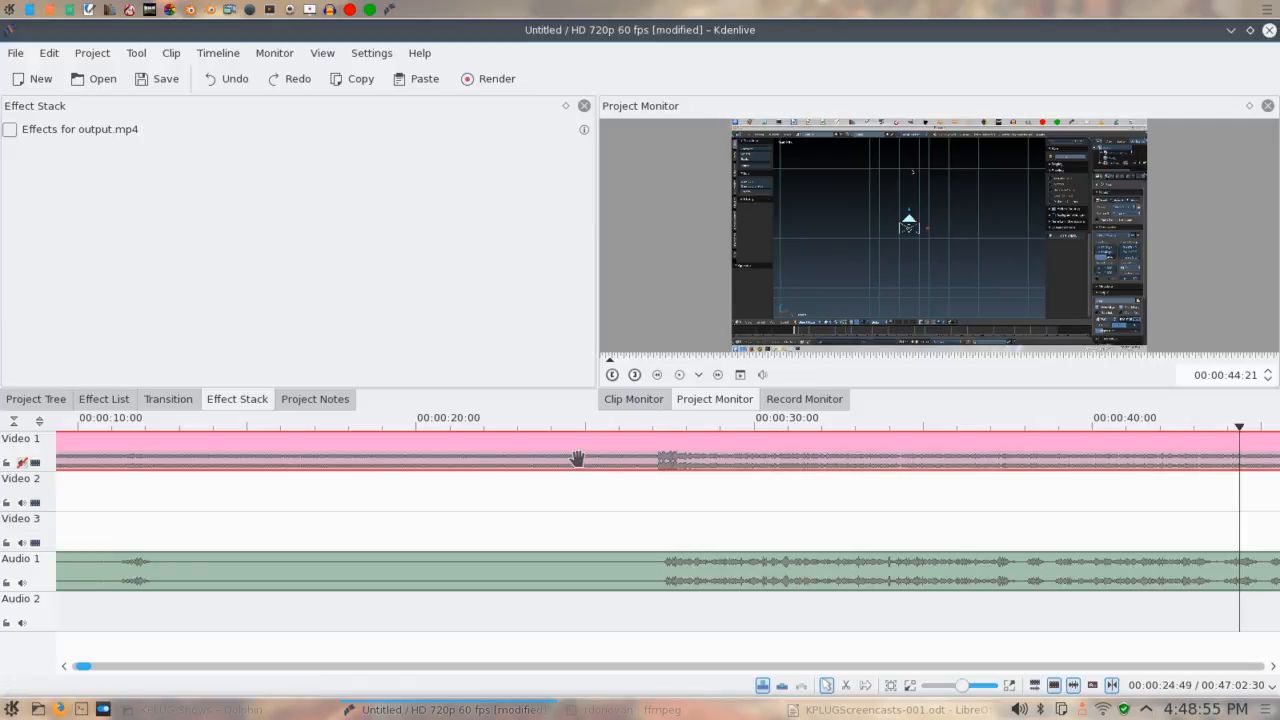
{"action": "right_click", "coordinate": [579, 463]}
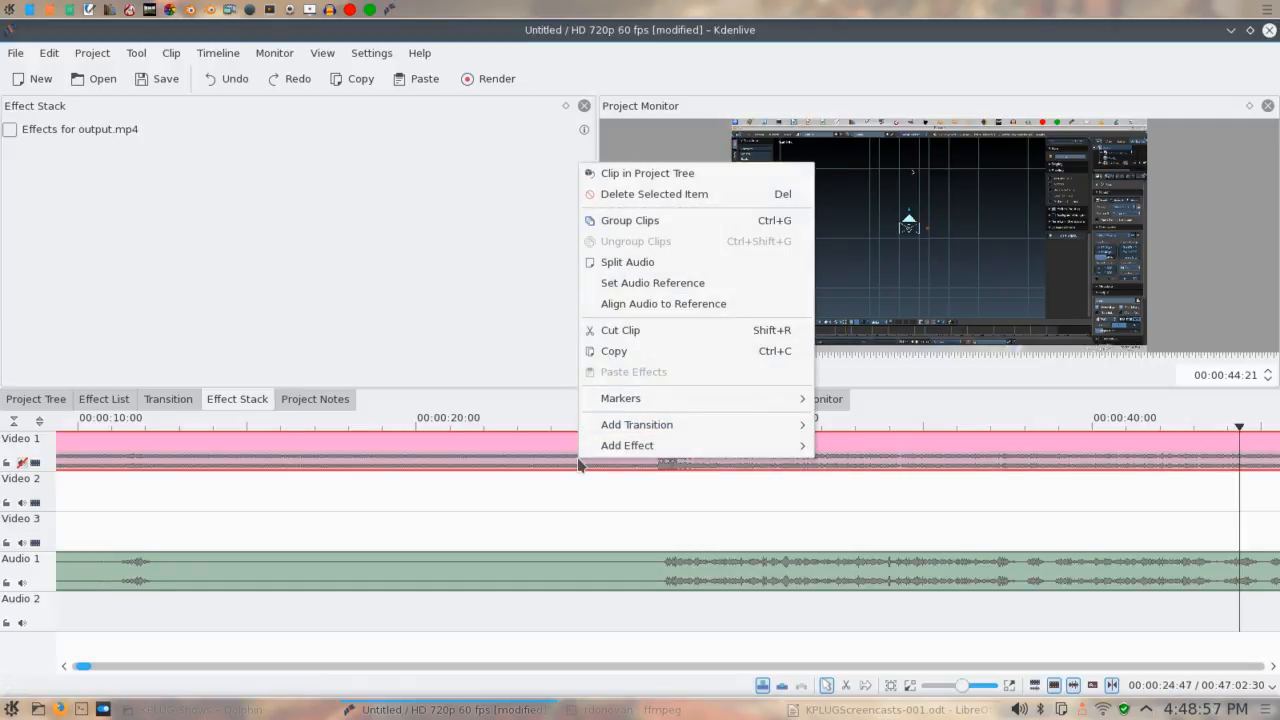
{"action": "left_click", "coordinate": [632, 267]}
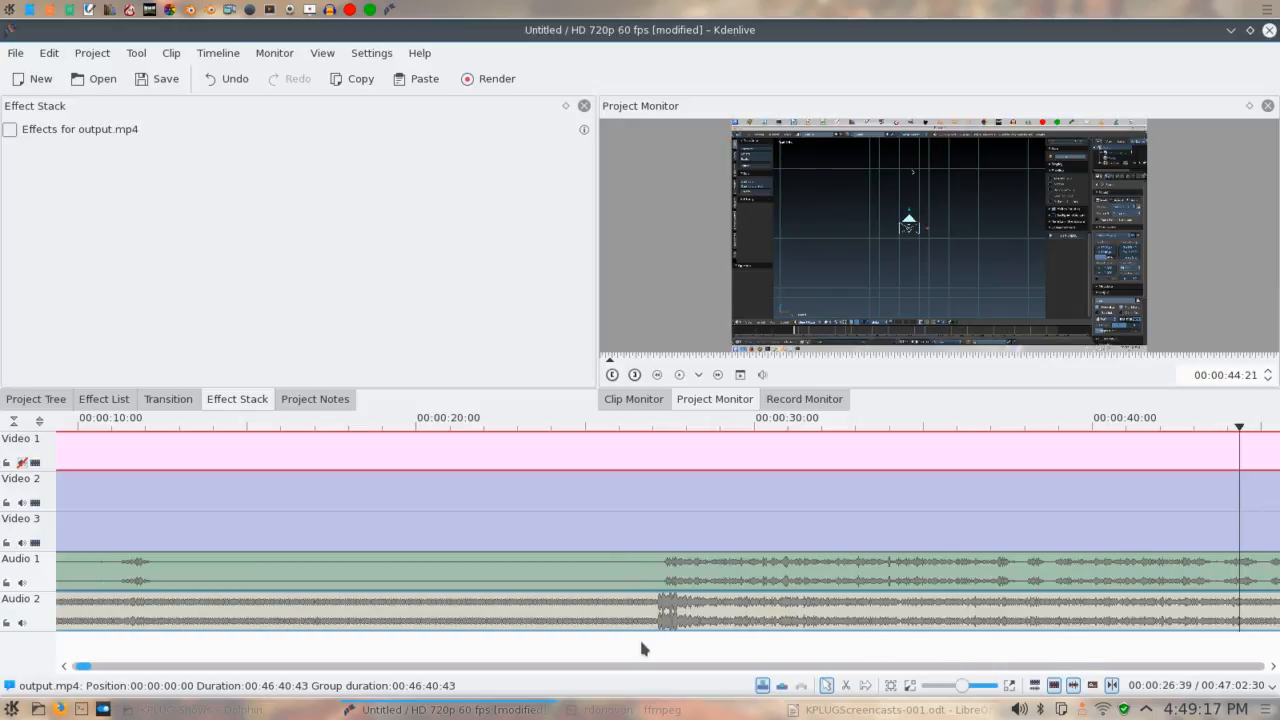
Ungroup the output.mp4 video clip in Video 1 from its split-off audio in Audio 2
{"action": "left_click", "coordinate": [659, 606]}
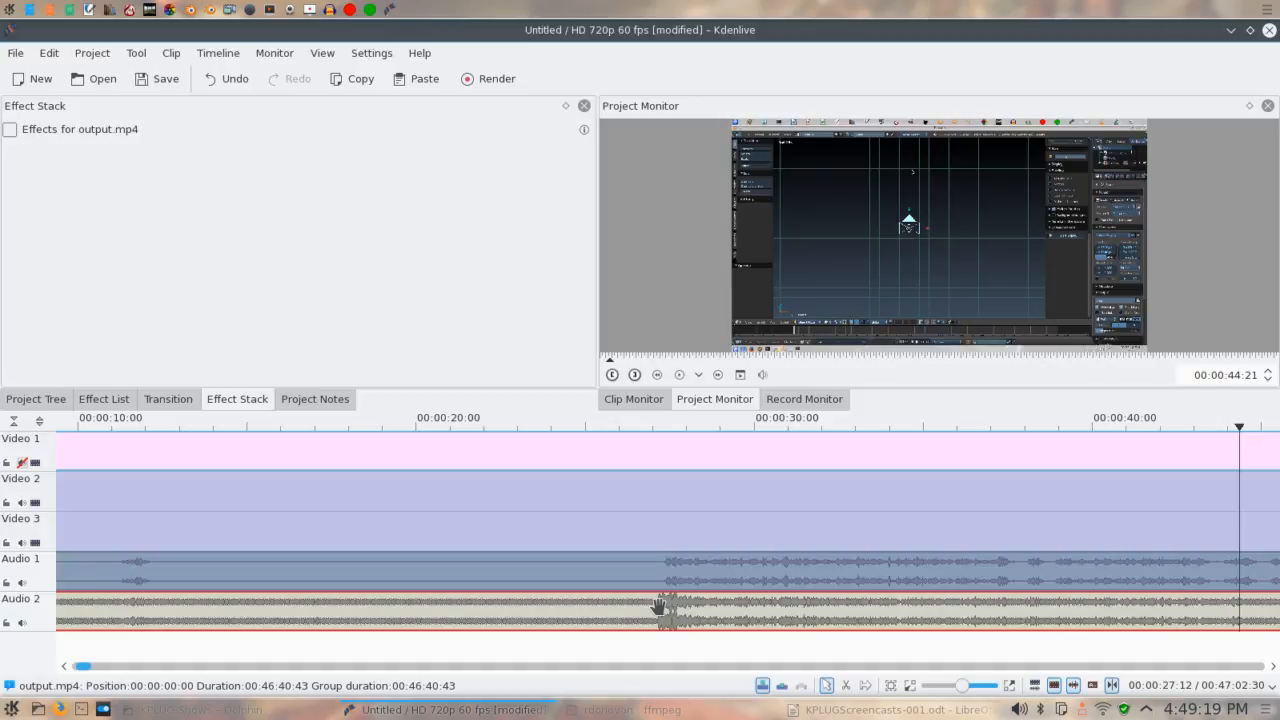
{"action": "left_click", "coordinate": [657, 437]}
{"action": "left_click", "coordinate": [641, 613]}
{"action": "left_click", "coordinate": [635, 445]}
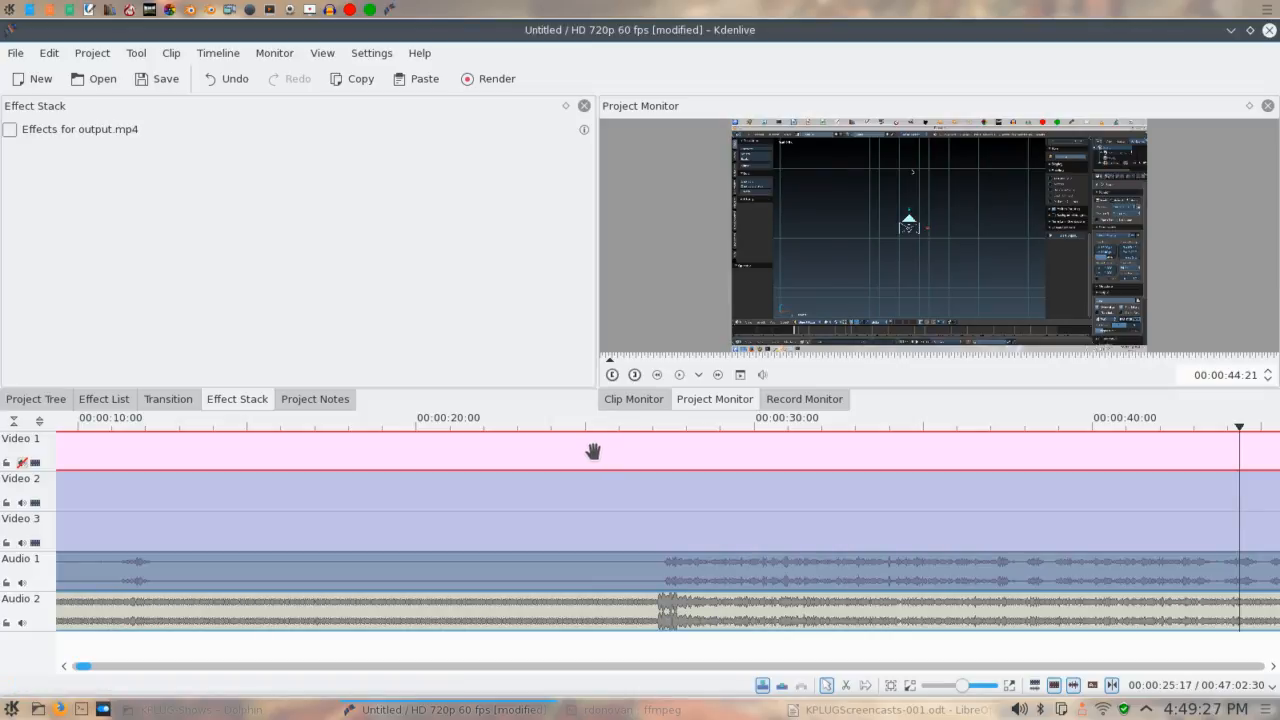
{"action": "right_click", "coordinate": [593, 452]}
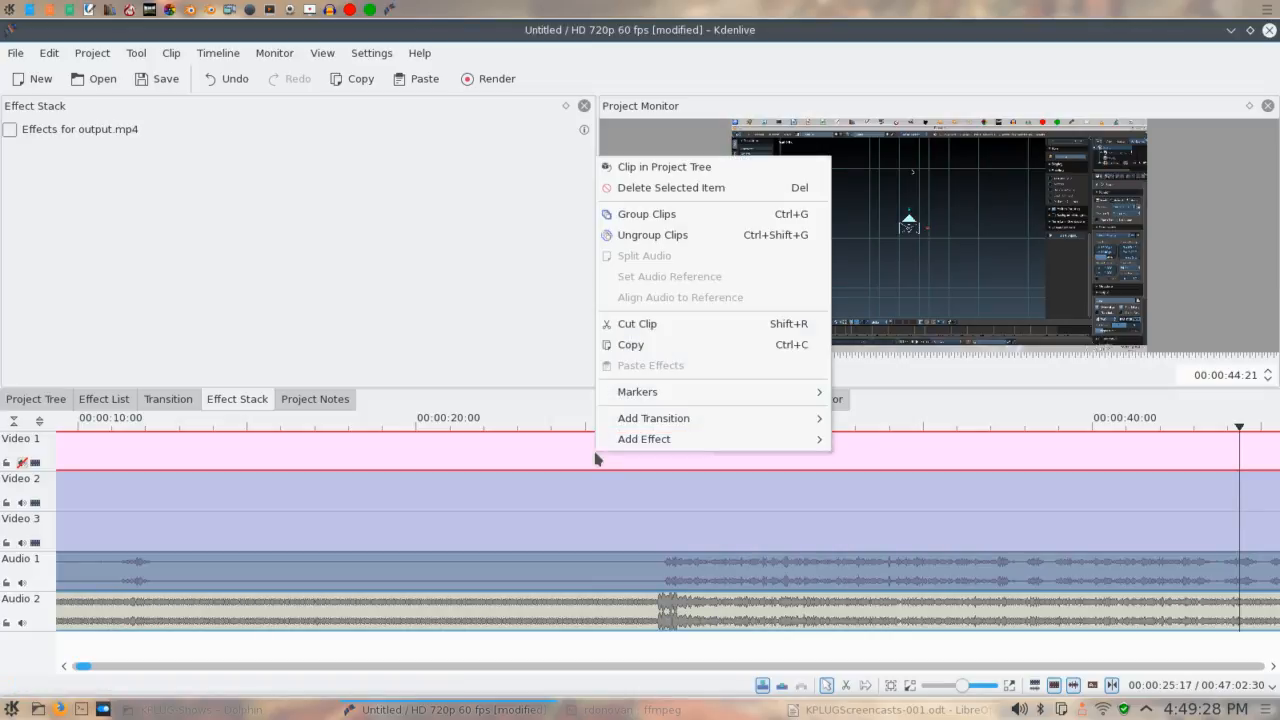
{"action": "left_click", "coordinate": [638, 236]}
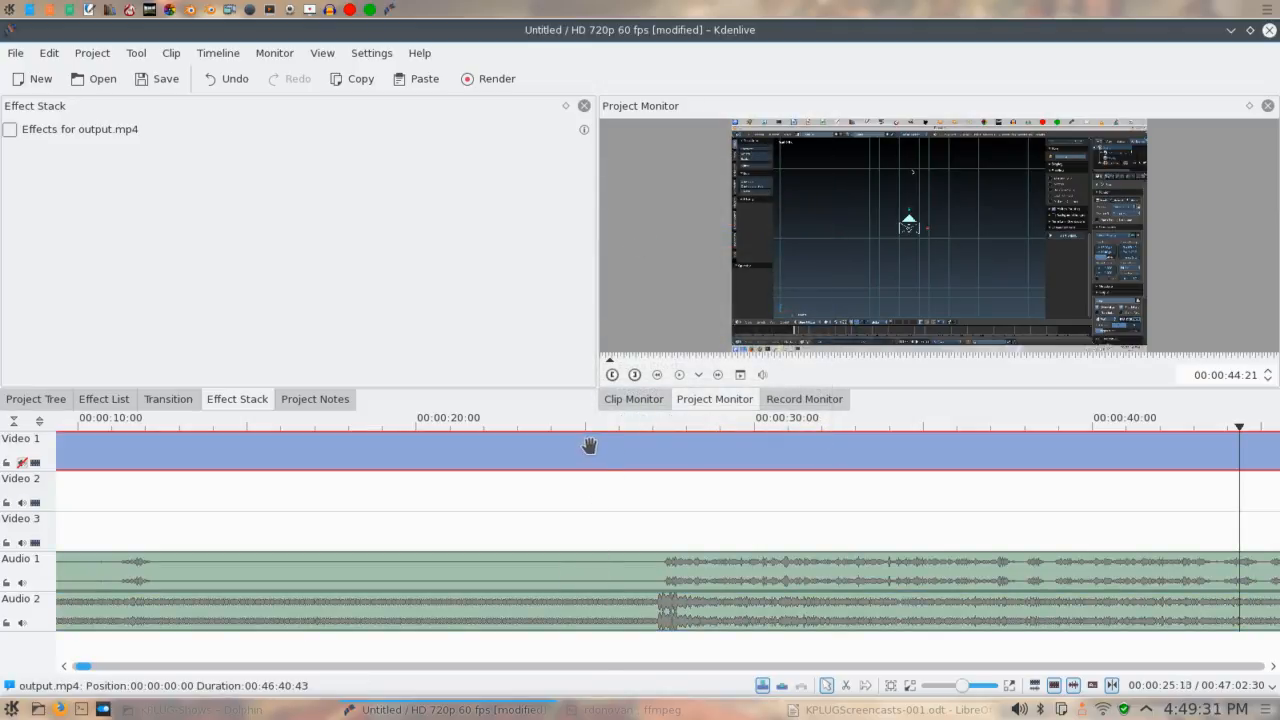
Delete the original output.mp4 audio clip from the Audio 2 track
{"action": "left_click", "coordinate": [593, 614]}
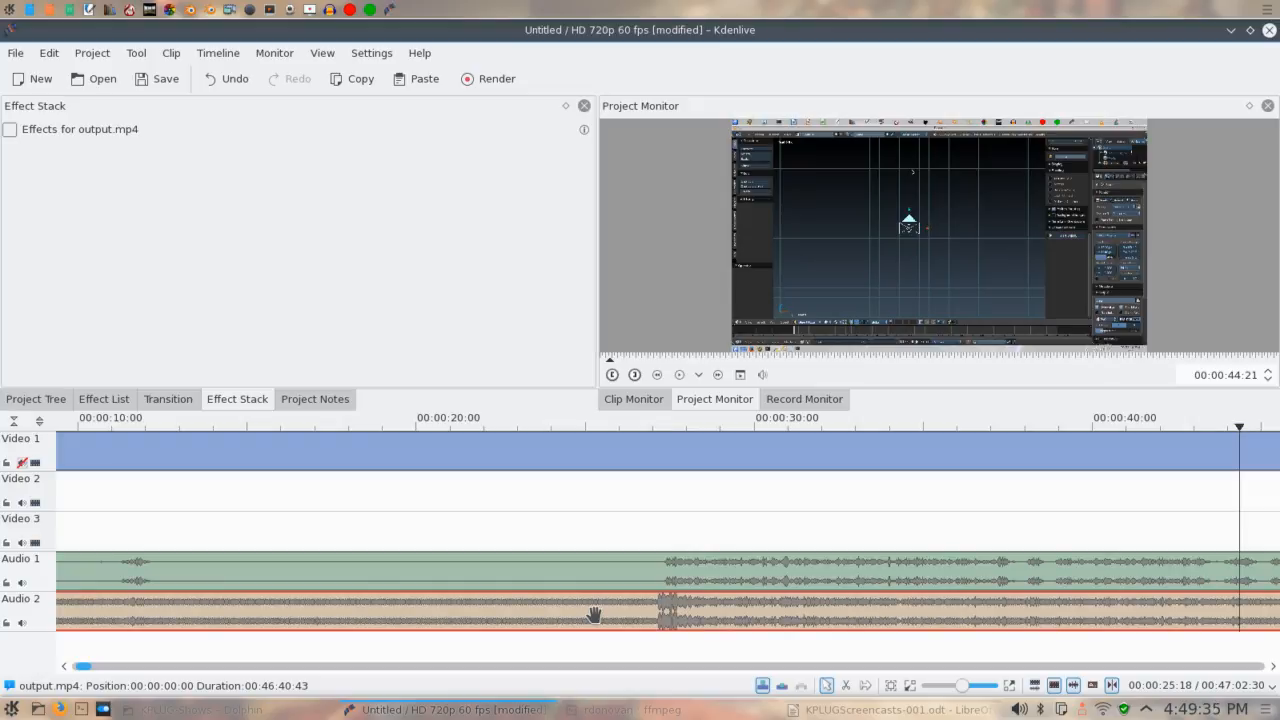
{"action": "right_click", "coordinate": [593, 614]}
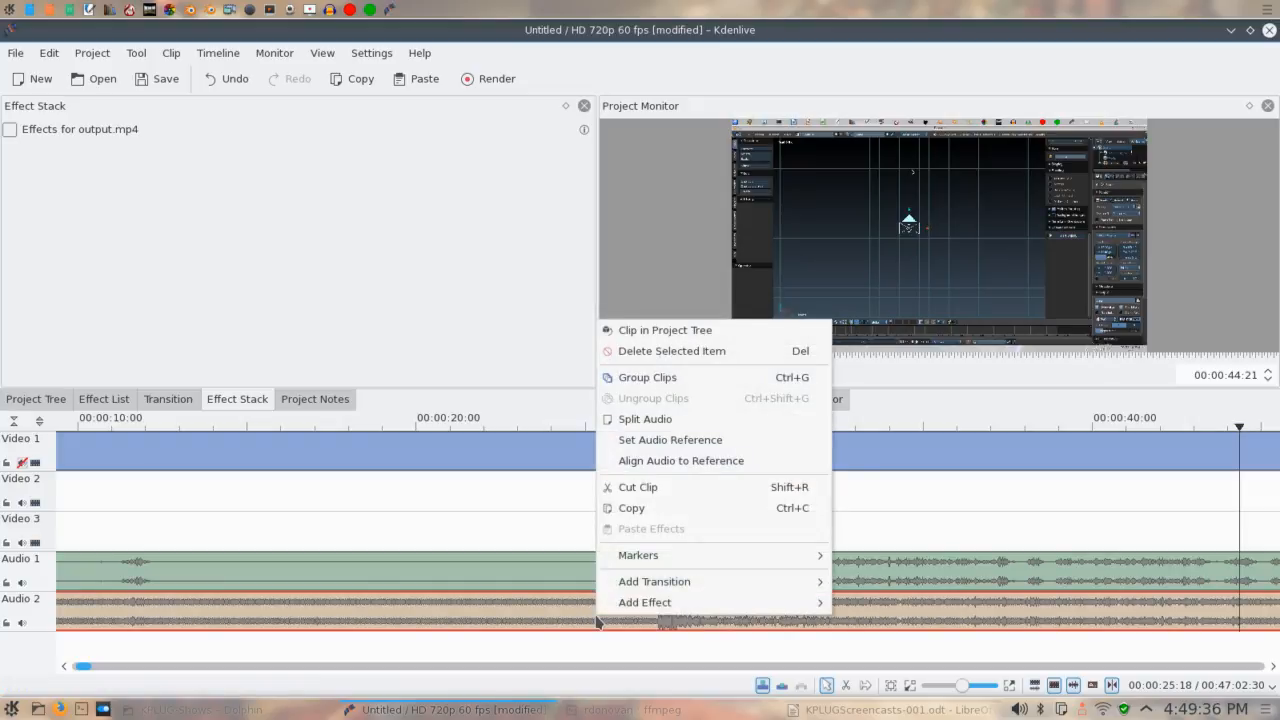
{"action": "left_click", "coordinate": [616, 350]}
Group the output.mp4 clip in Video 1 with the ZOOM0001-edited.wav clip in Audio 1
{"action": "left_click", "coordinate": [586, 455]}
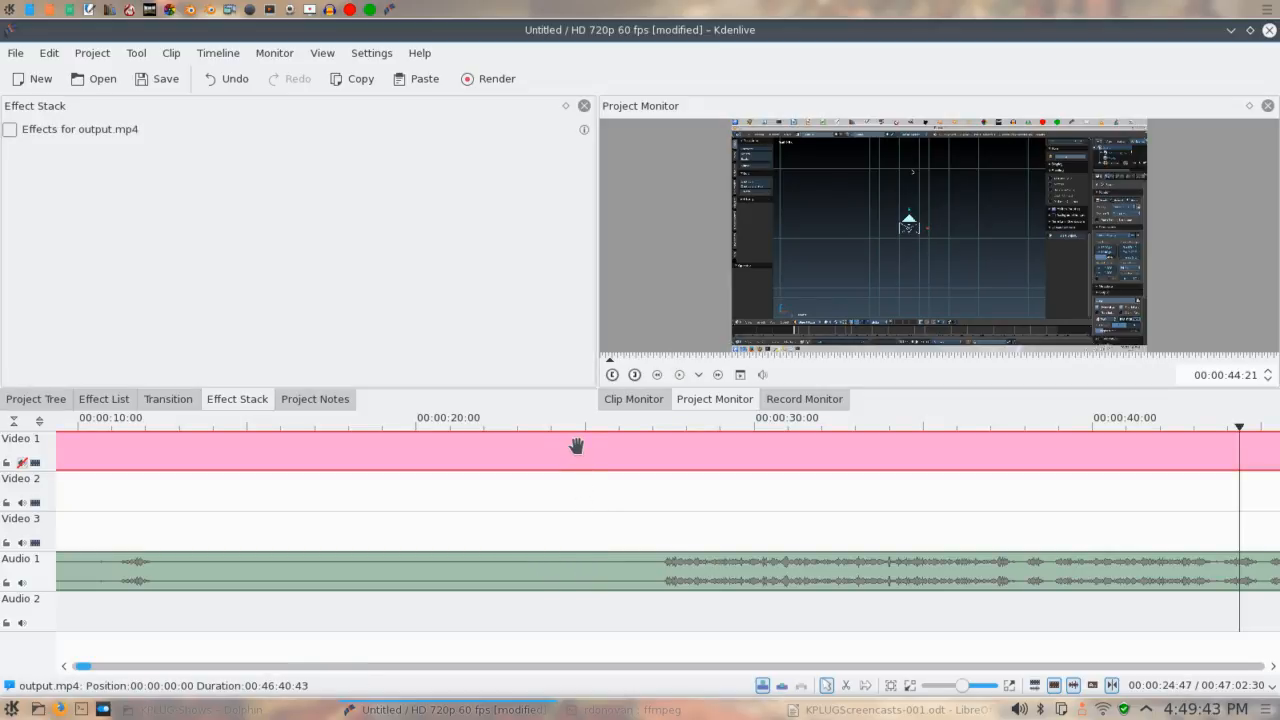
{"action": "left_click", "coordinate": [578, 564]}
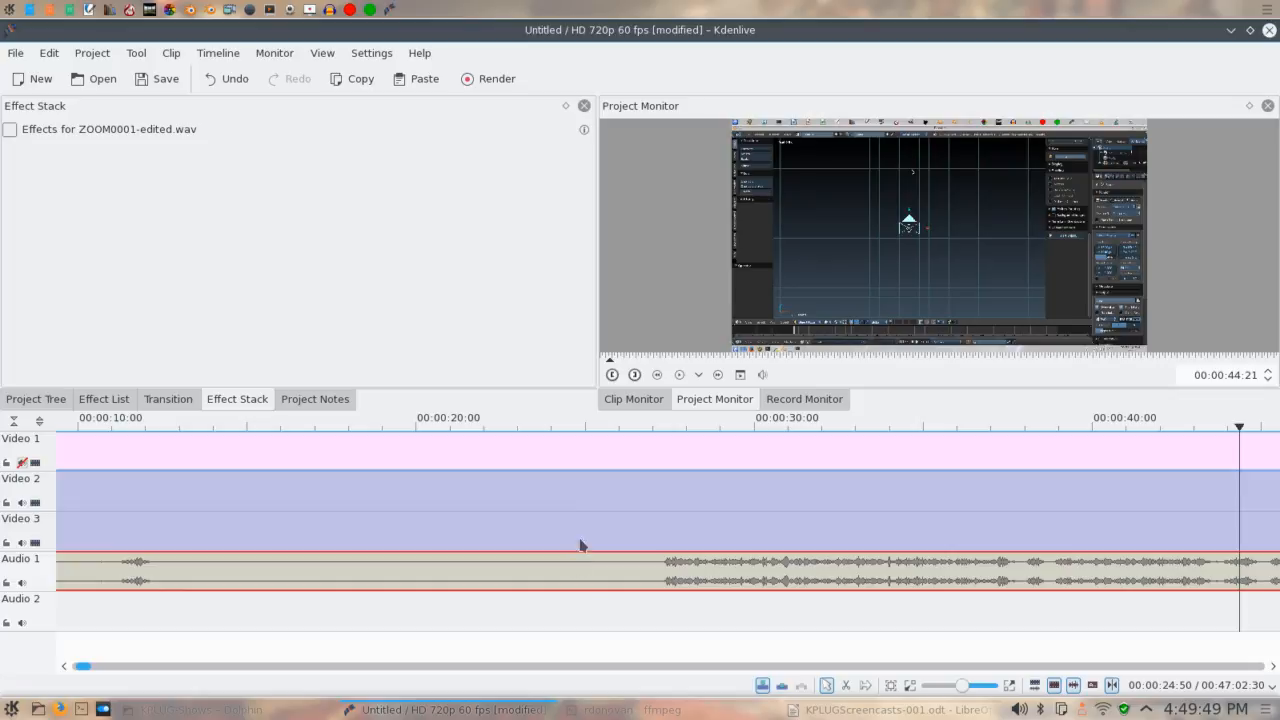
{"action": "right_click", "coordinate": [582, 444]}
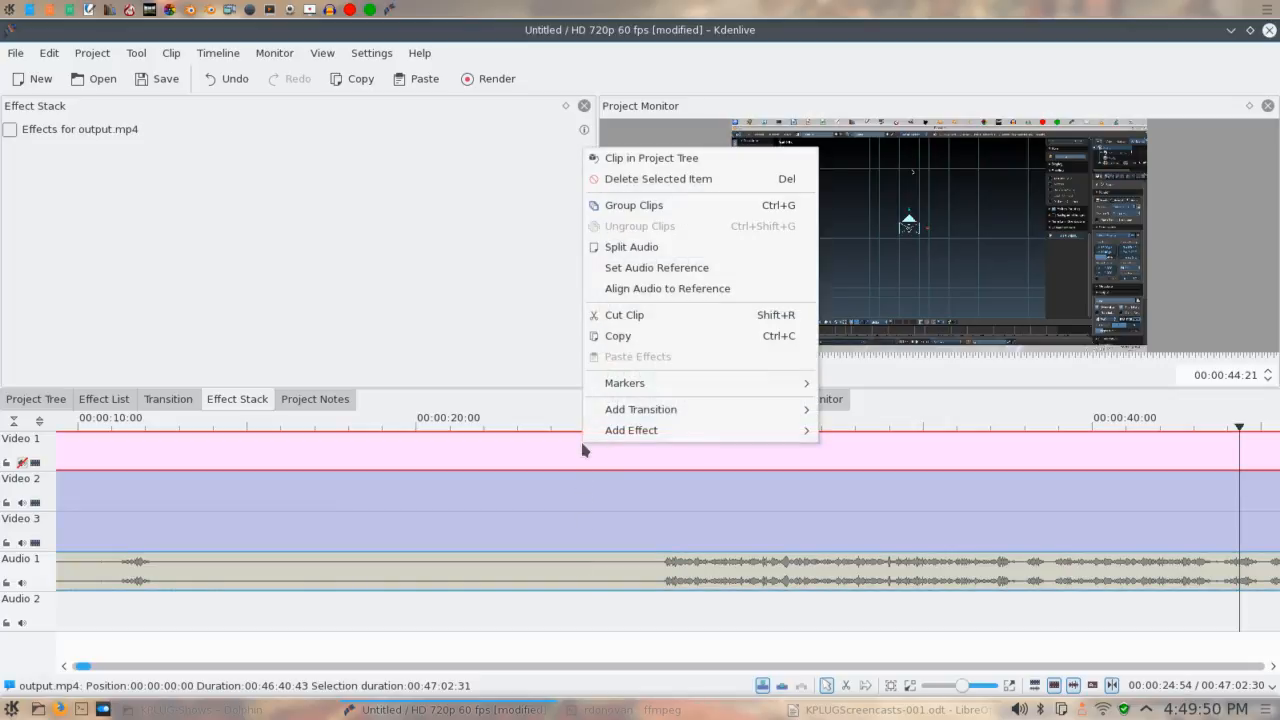
{"action": "left_click", "coordinate": [629, 204]}
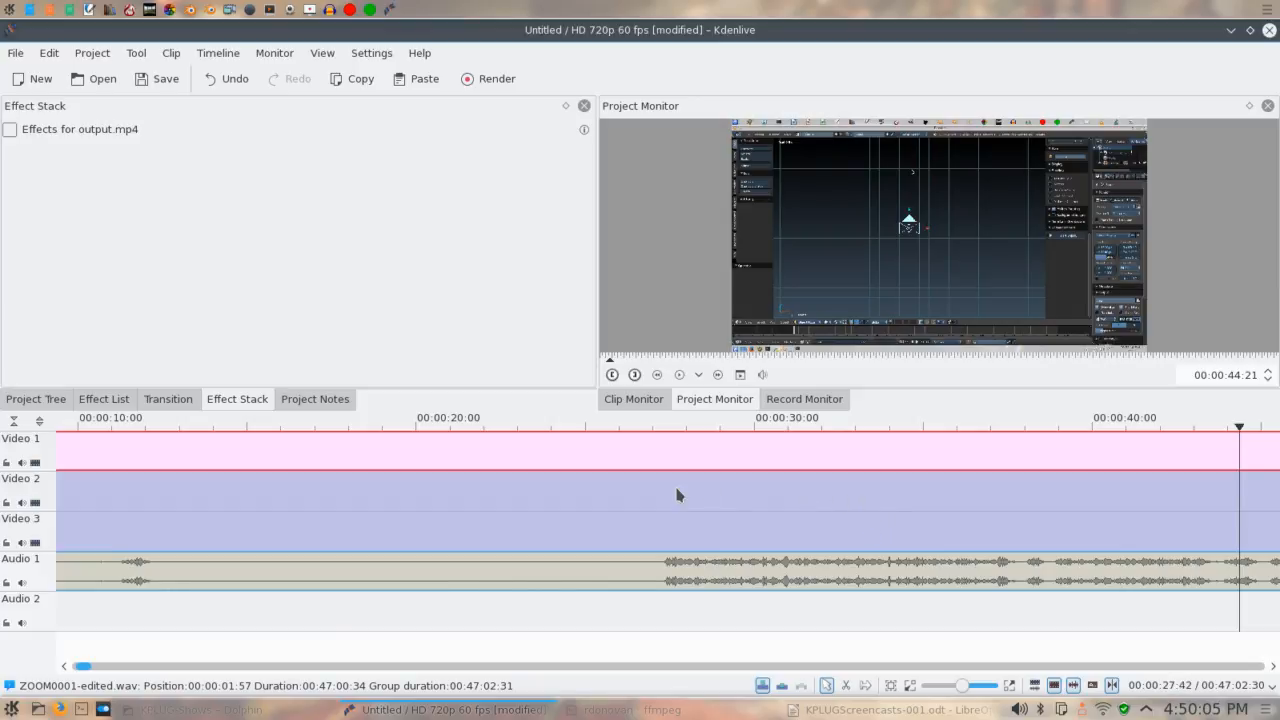
Place the playhead at 00:00:27:02, just before the narration begins in the Audio 1 waveform
{"action": "scroll", "coordinate": [615, 651], "scroll_direction": "down", "scroll_amount": 2}
{"action": "scroll", "coordinate": [615, 651], "scroll_direction": "up", "scroll_amount": 3}
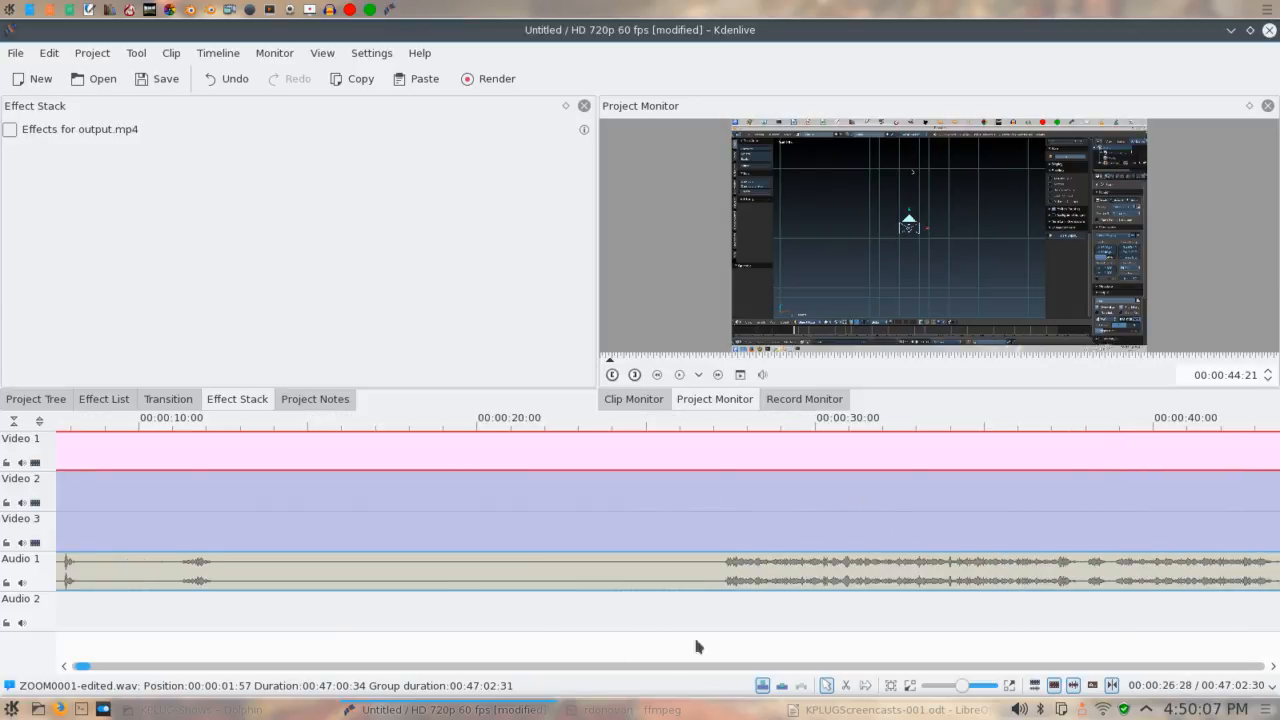
{"action": "left_click", "coordinate": [936, 686]}
{"action": "left_click", "coordinate": [937, 688]}
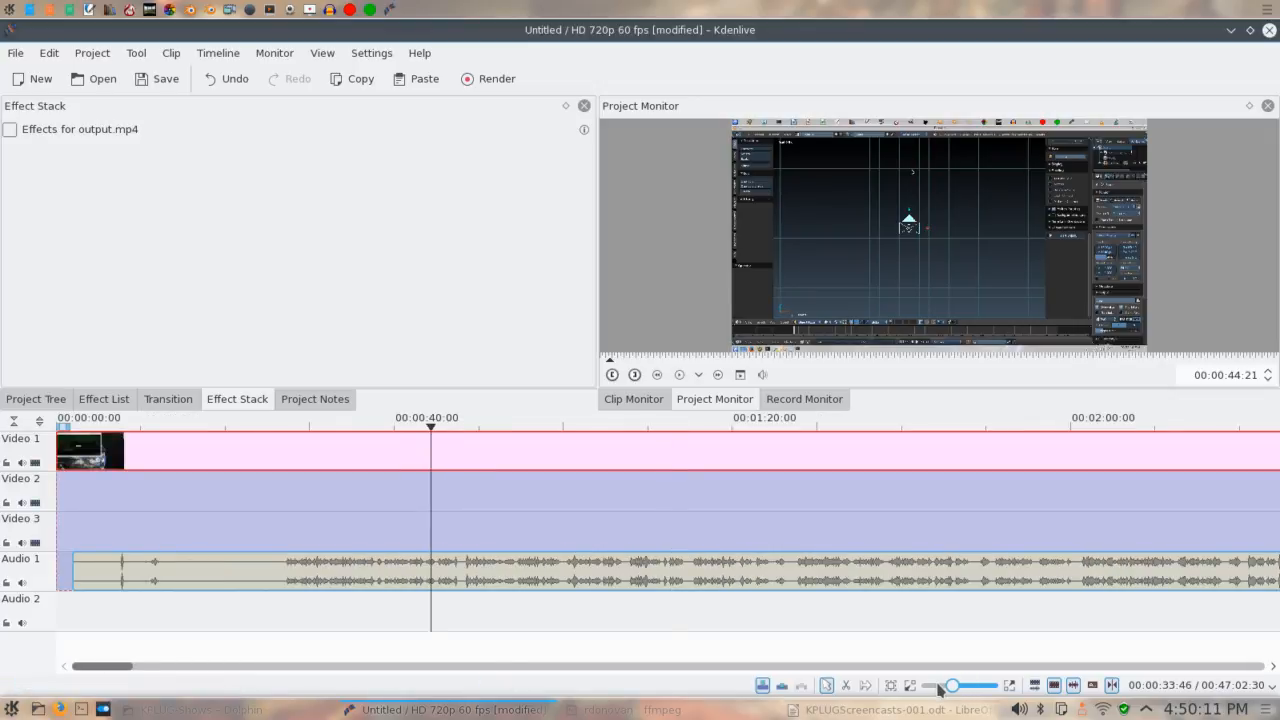
{"action": "left_click", "coordinate": [932, 688]}
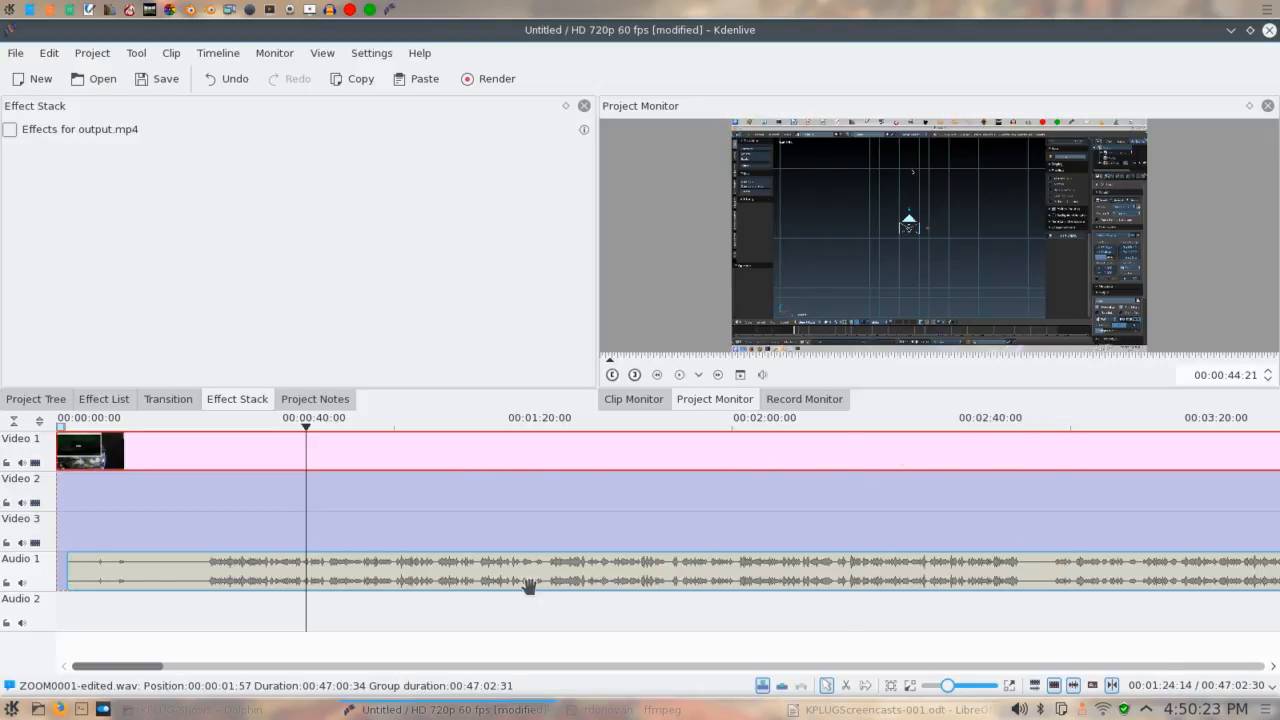
{"action": "left_click", "coordinate": [207, 600]}
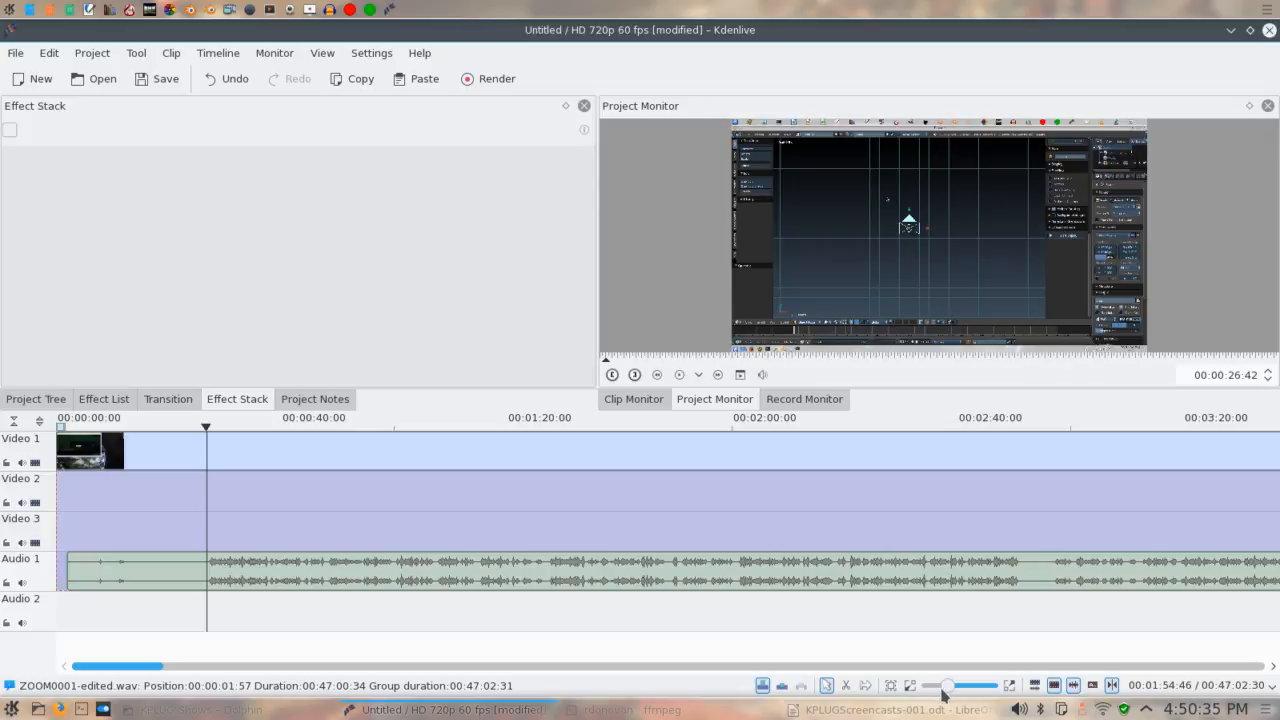
{"action": "left_click", "coordinate": [973, 686]}
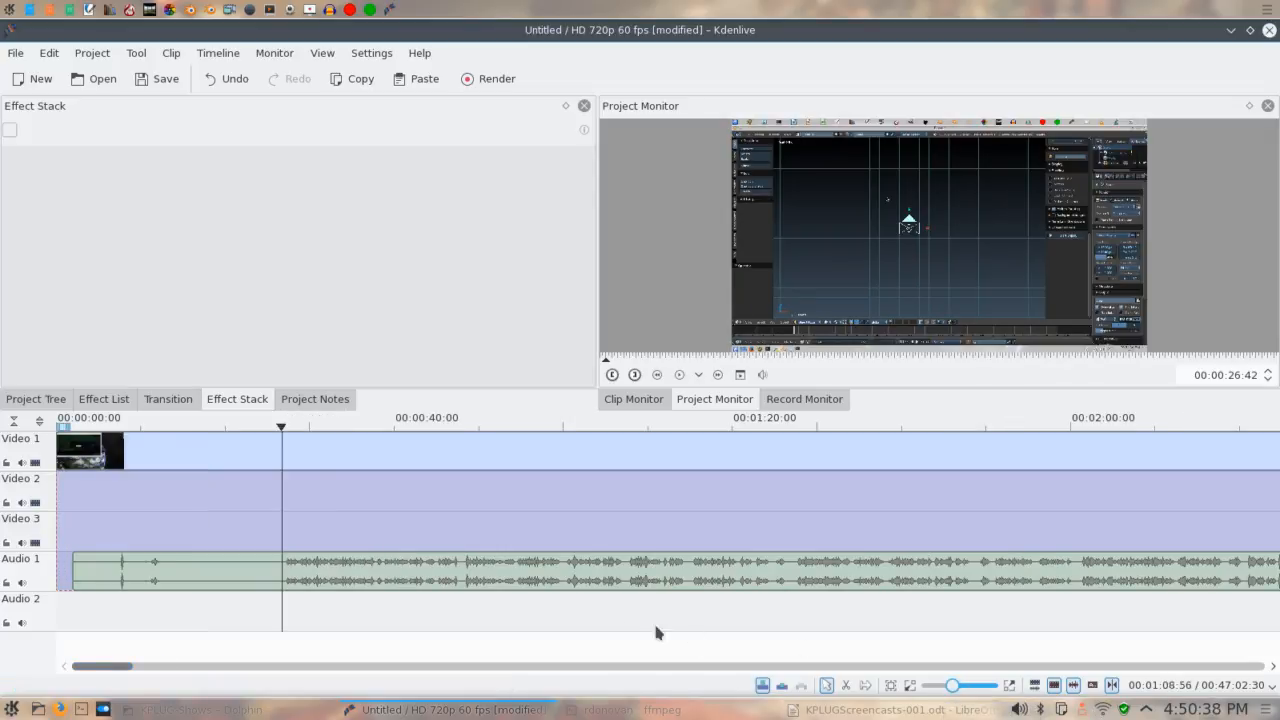
{"action": "left_click", "coordinate": [970, 686]}
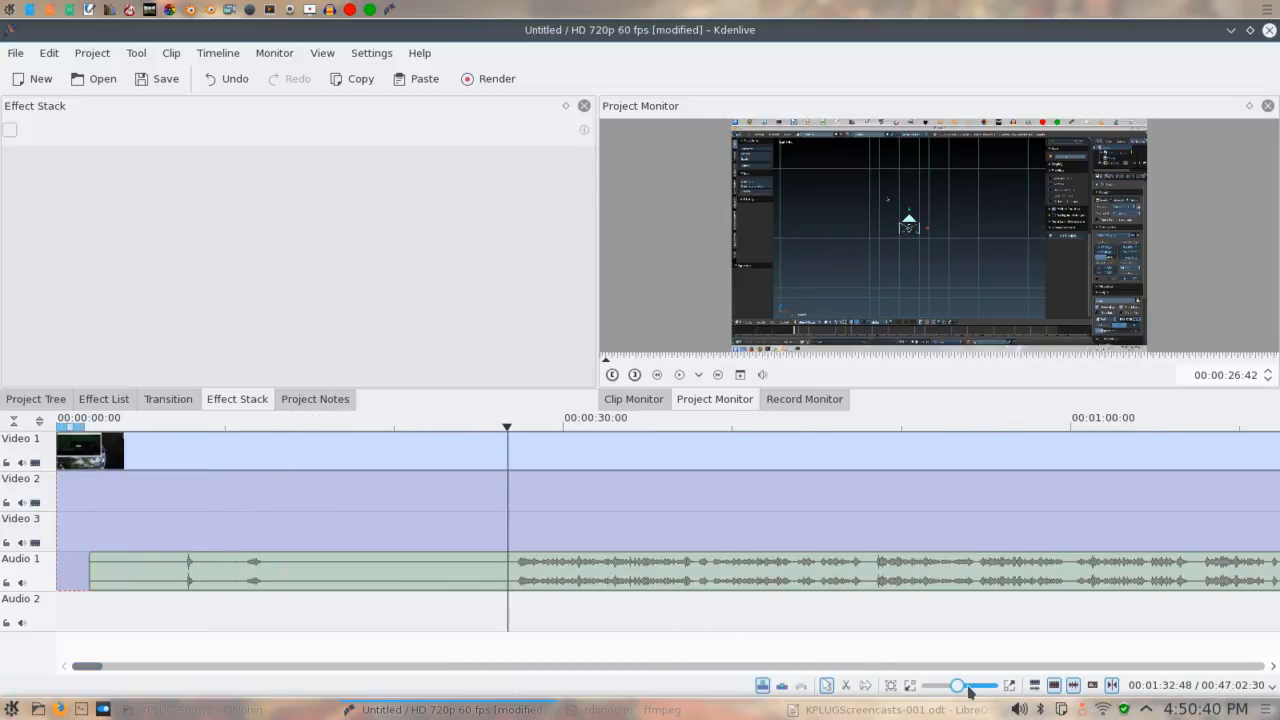
{"action": "left_click", "coordinate": [513, 599]}
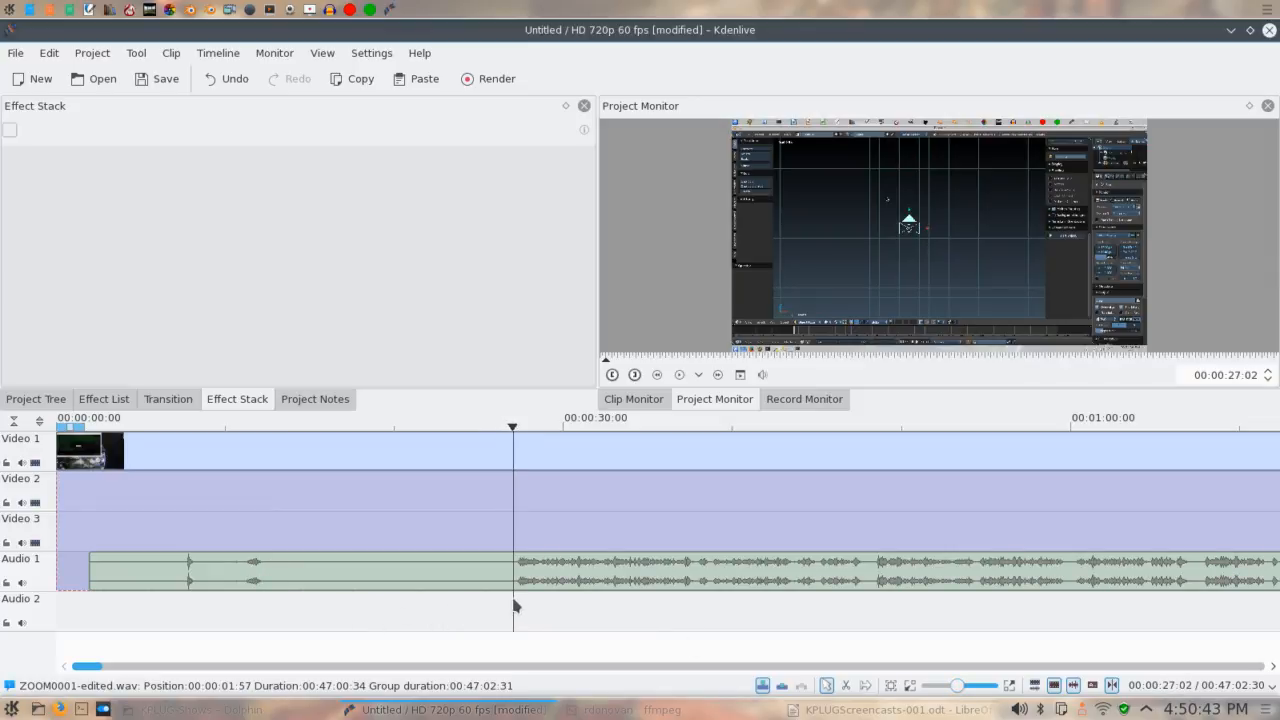
Cut the grouped video and audio clips at the playhead and delete the part before the narration
{"action": "left_click", "coordinate": [486, 449]}
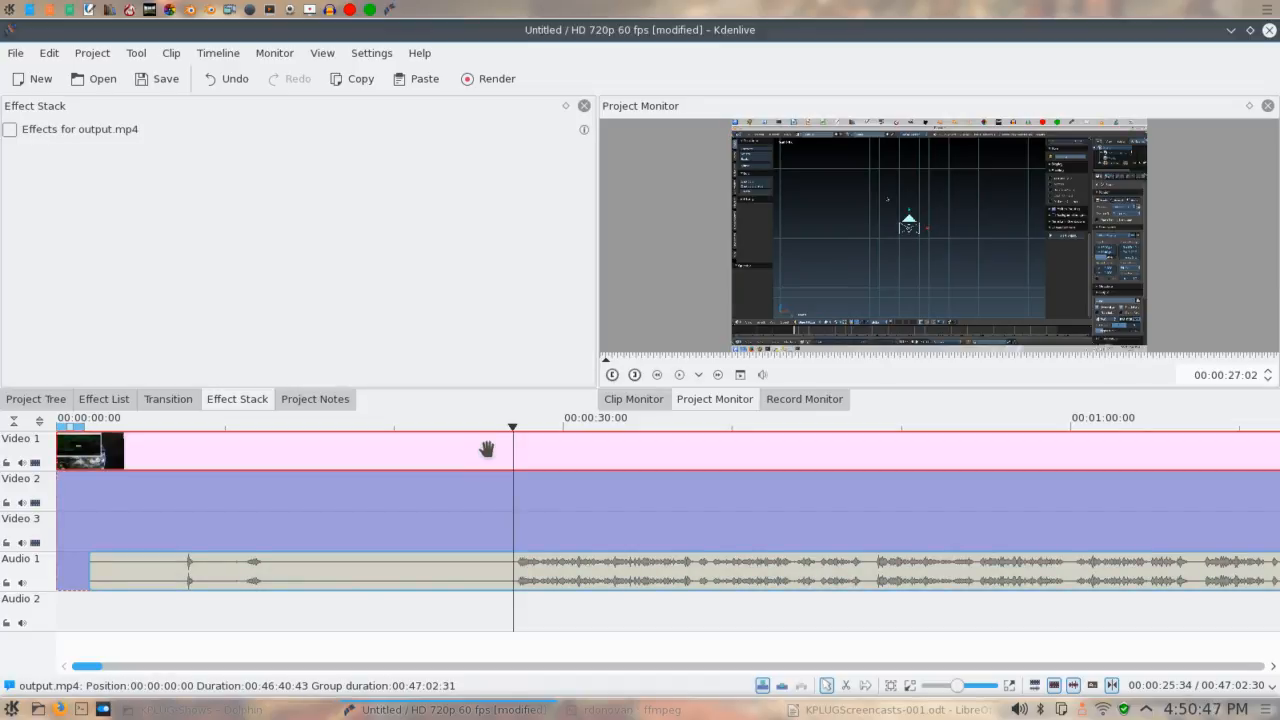
{"action": "key", "text": "shift+r"}
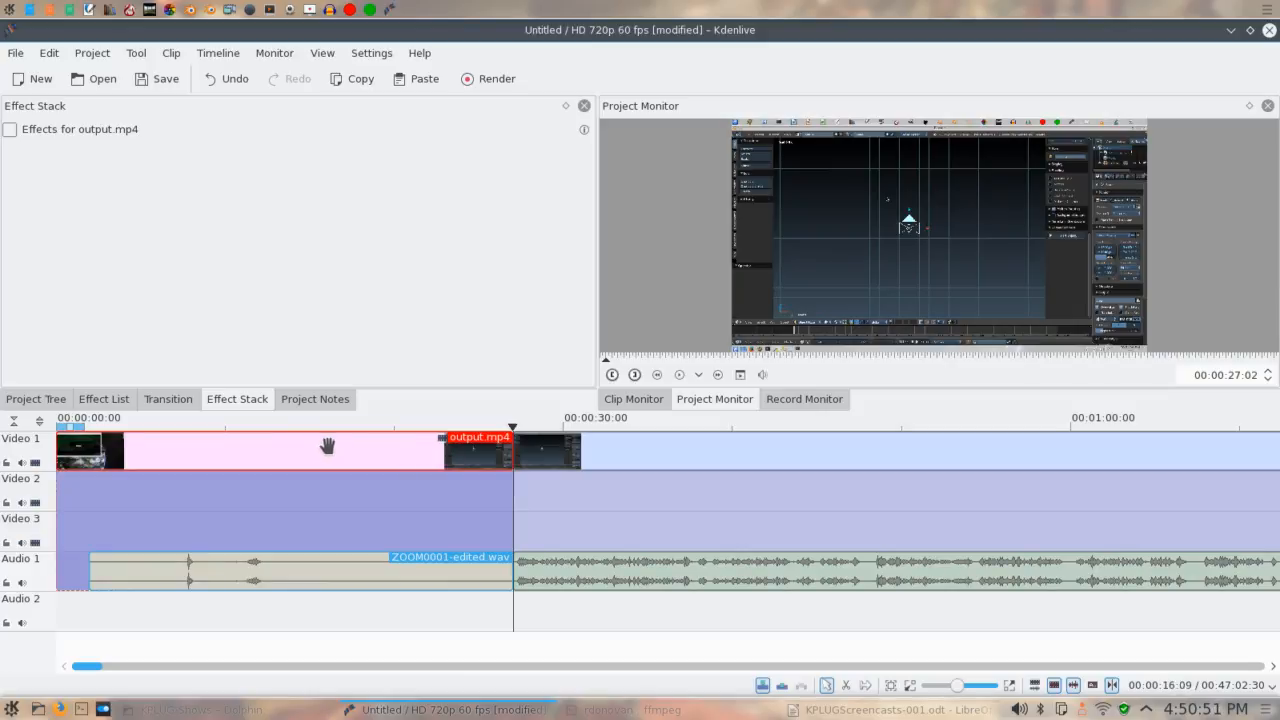
{"action": "key", "text": "Delete"}
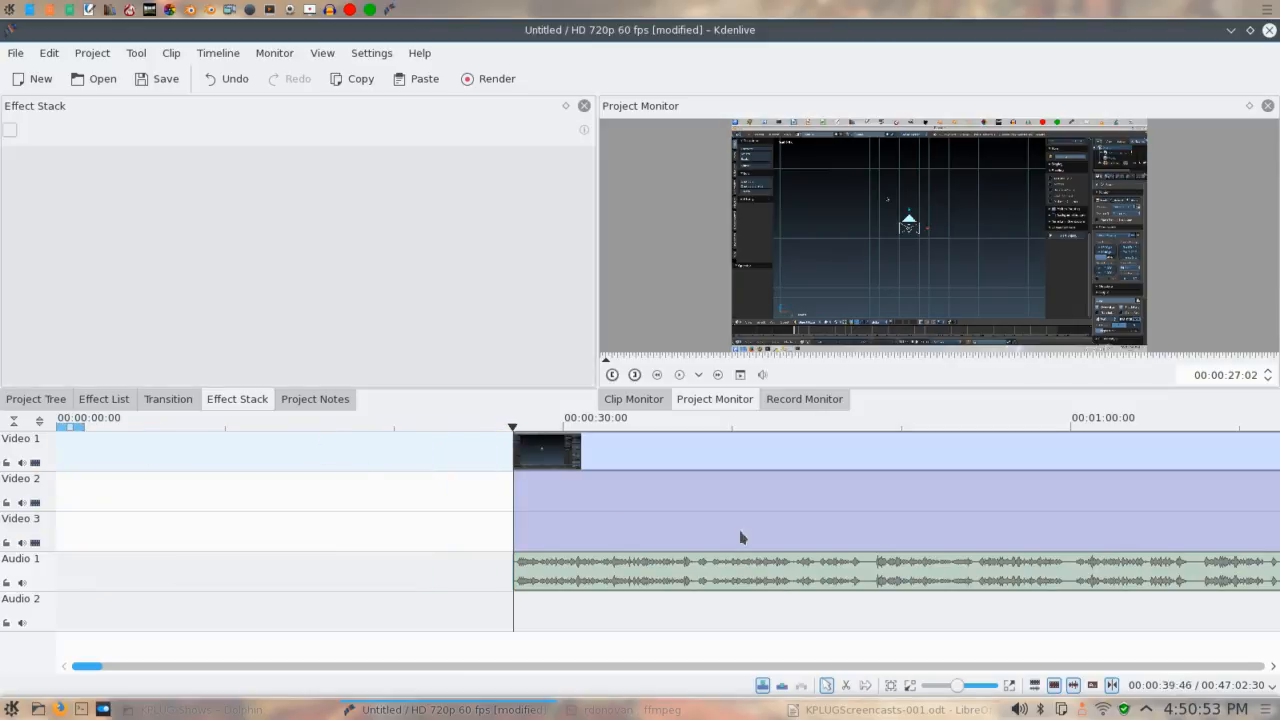
Move the remaining grouped clips to the start of the timeline and return the playhead to 00:00:00:00
{"action": "left_click", "coordinate": [1014, 459]}
{"action": "left_click_drag", "start_coordinate": [1014, 459], "coordinate": [557, 459]}
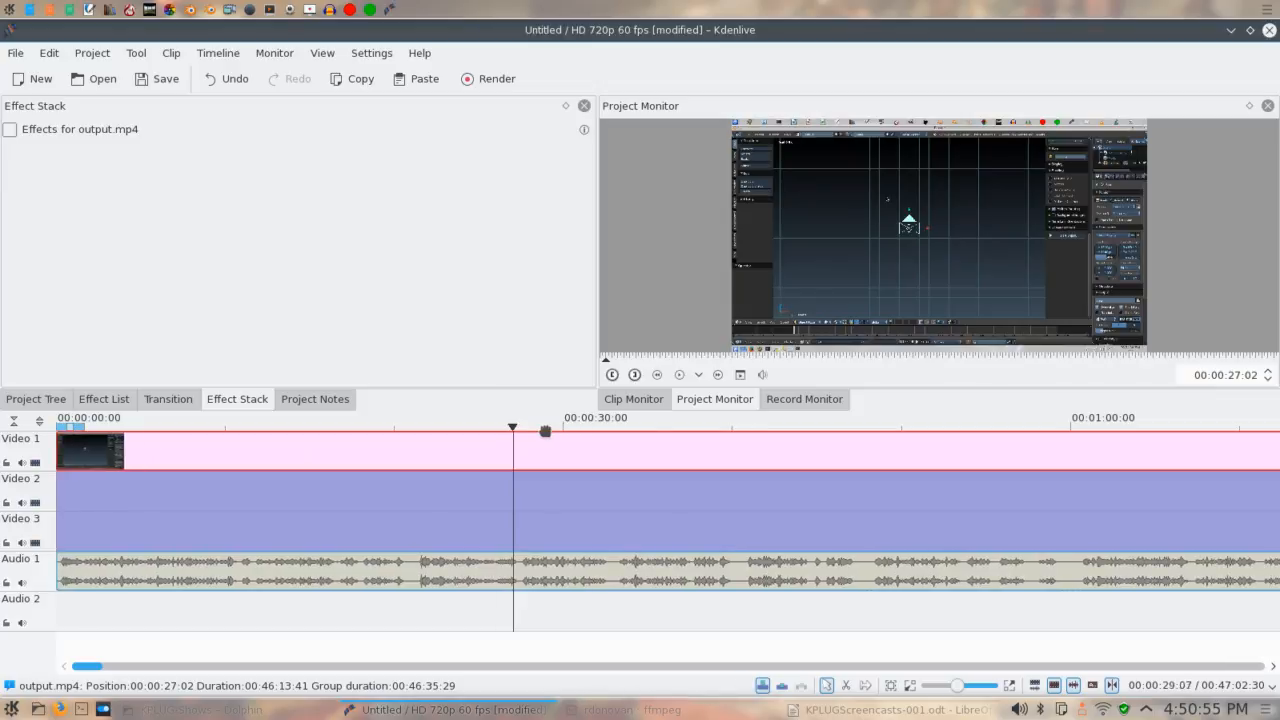
{"action": "key", "text": "Home"}
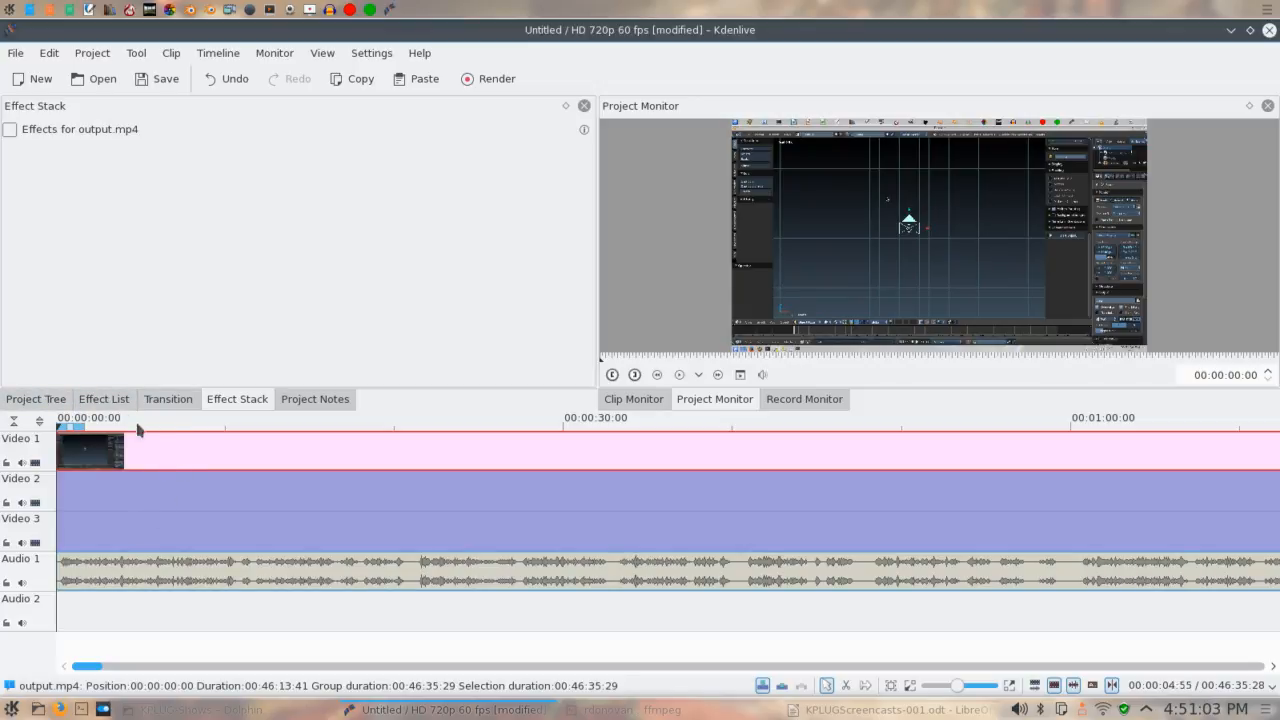
Add a Fade from Black effect to the start of the output.mp4 clip and set its duration to 00:00:01:22
{"action": "left_click", "coordinate": [106, 400]}
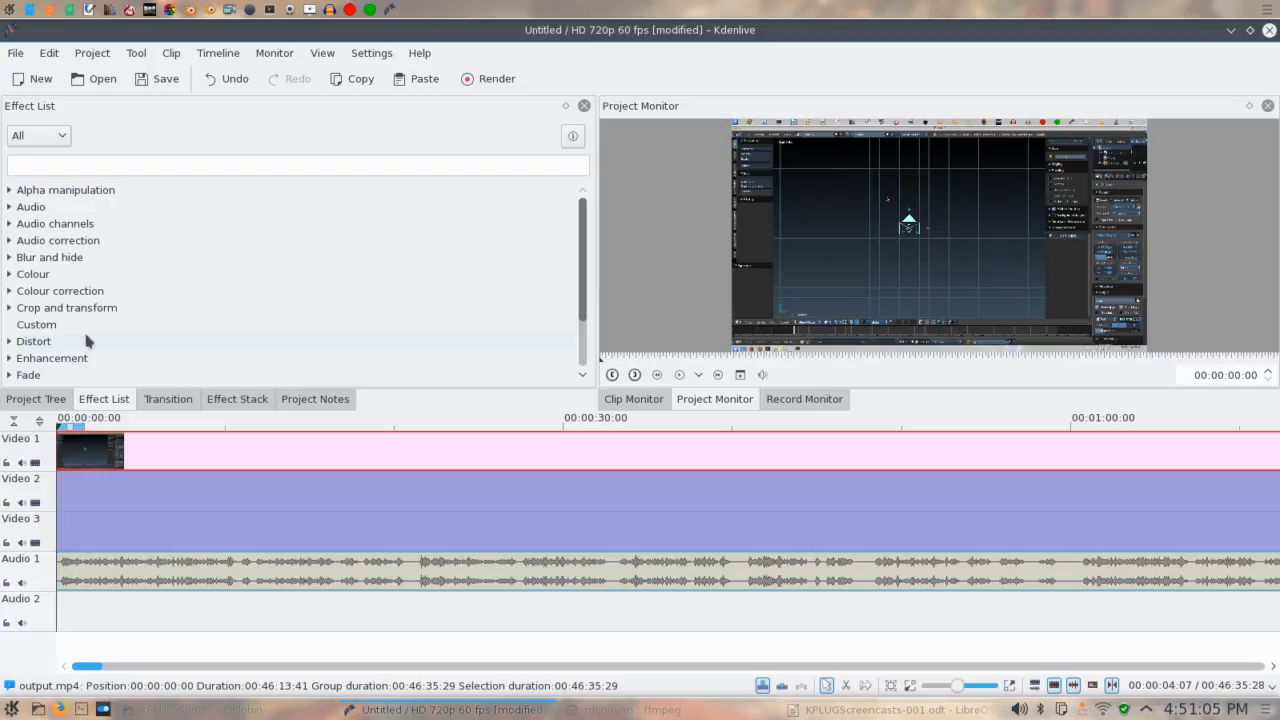
{"action": "scroll", "coordinate": [94, 318], "scroll_direction": "down", "scroll_amount": 1}
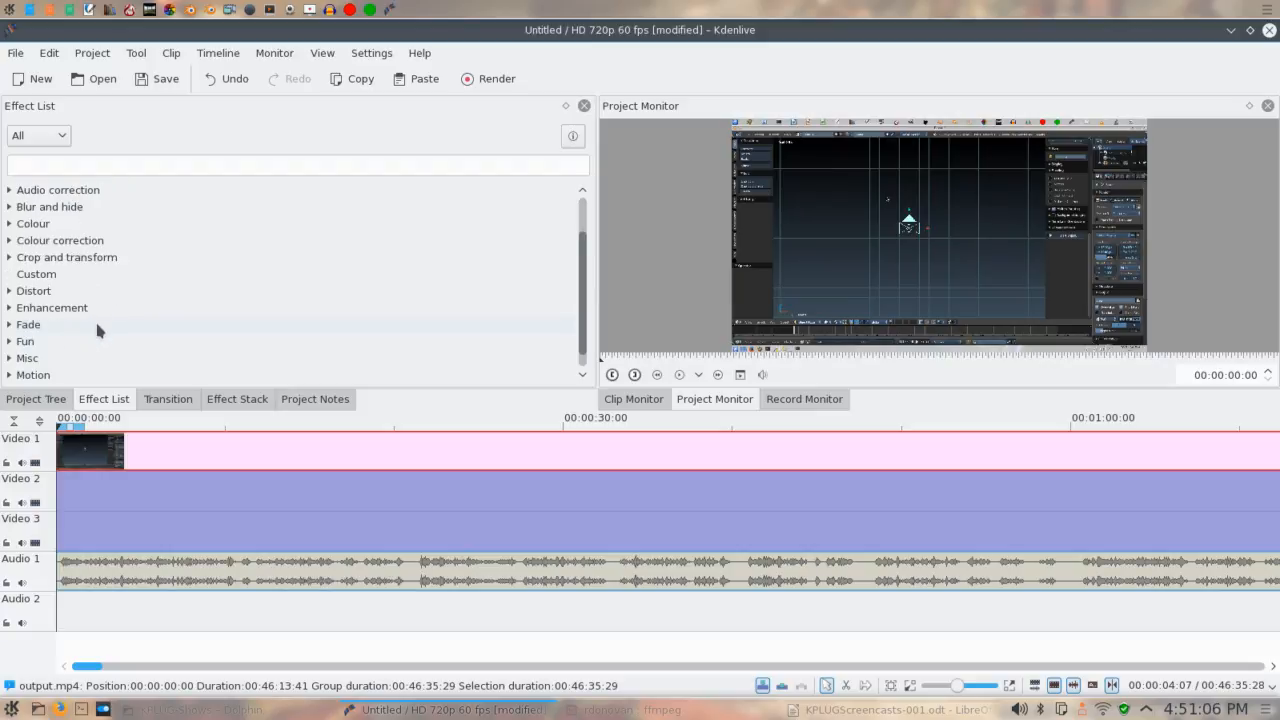
{"action": "left_click", "coordinate": [10, 324]}
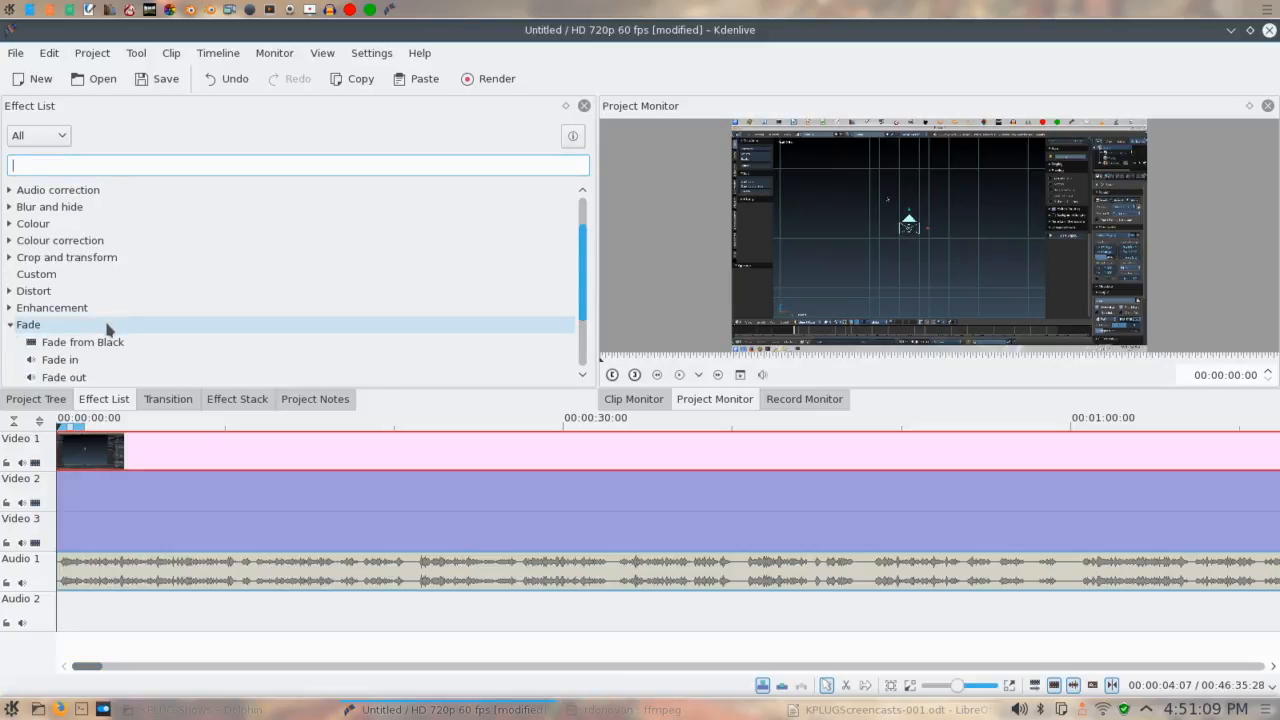
{"action": "left_click", "coordinate": [84, 344]}
{"action": "left_click_drag", "start_coordinate": [87, 344], "coordinate": [143, 461]}
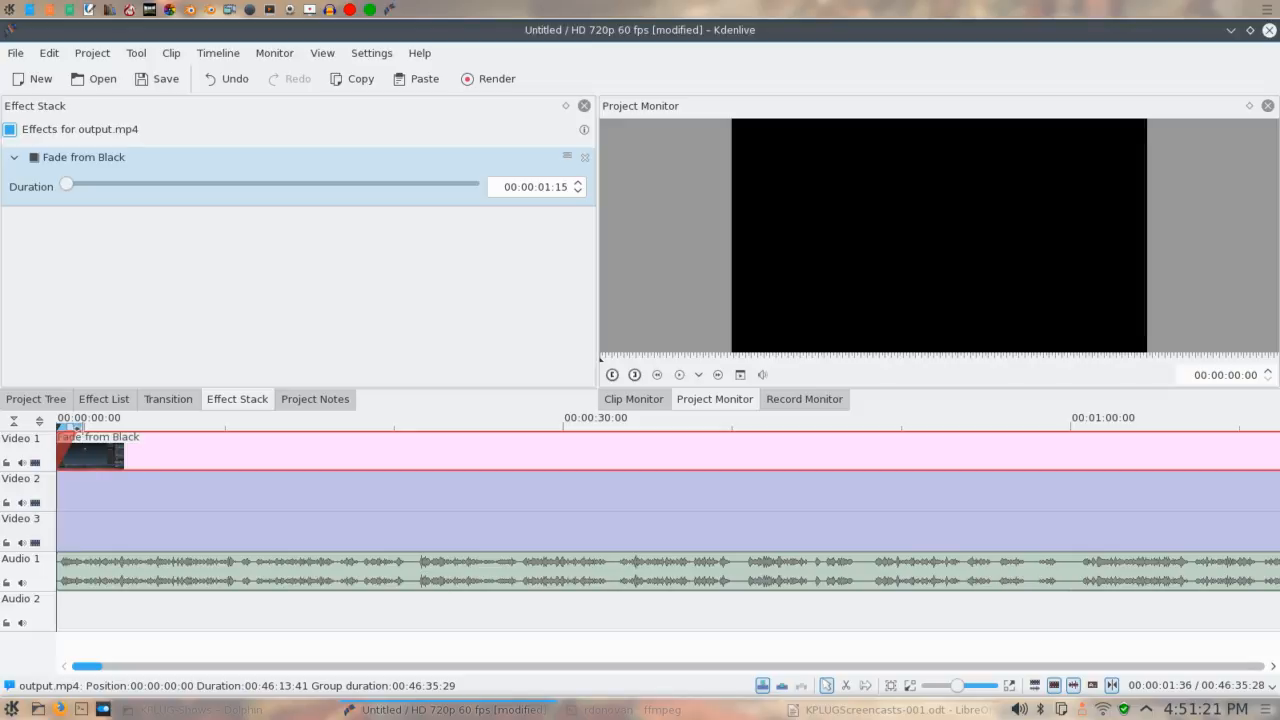
{"action": "mouse_move", "coordinate": [80, 441]}
{"action": "left_mouse_down"}
{"action": "mouse_move", "coordinate": [130, 452]}
{"action": "mouse_move", "coordinate": [88, 459]}
{"action": "left_mouse_up"}
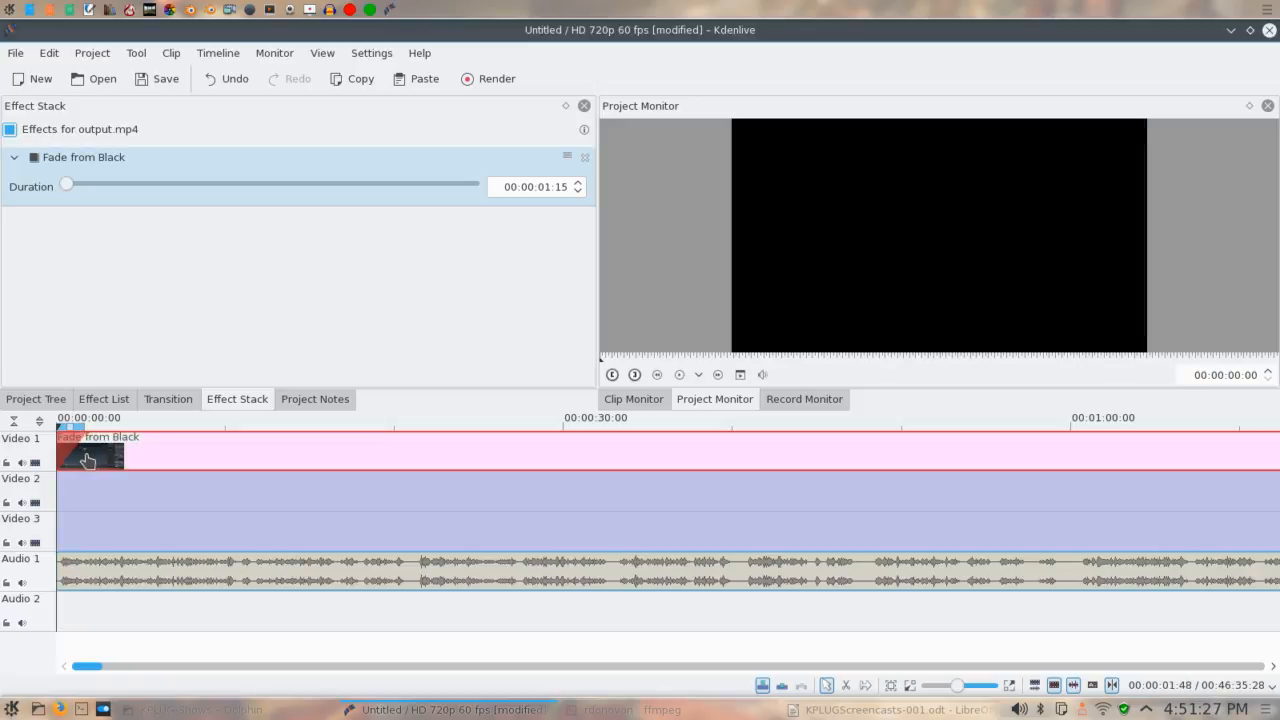
{"action": "left_click_drag", "start_coordinate": [86, 459], "coordinate": [82, 460]}
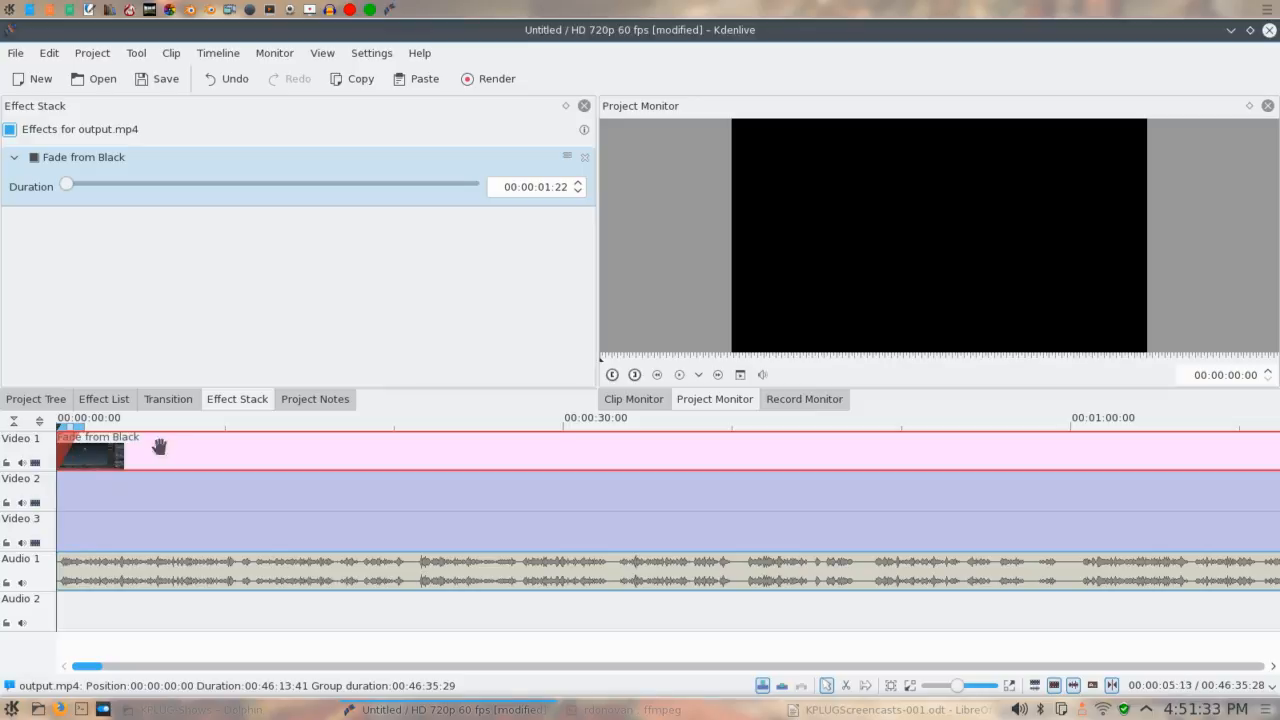
Place the playhead at 00:46:13:41, exactly where the output.mp4 clip in Video 1 ends
{"action": "left_click", "coordinate": [989, 668]}
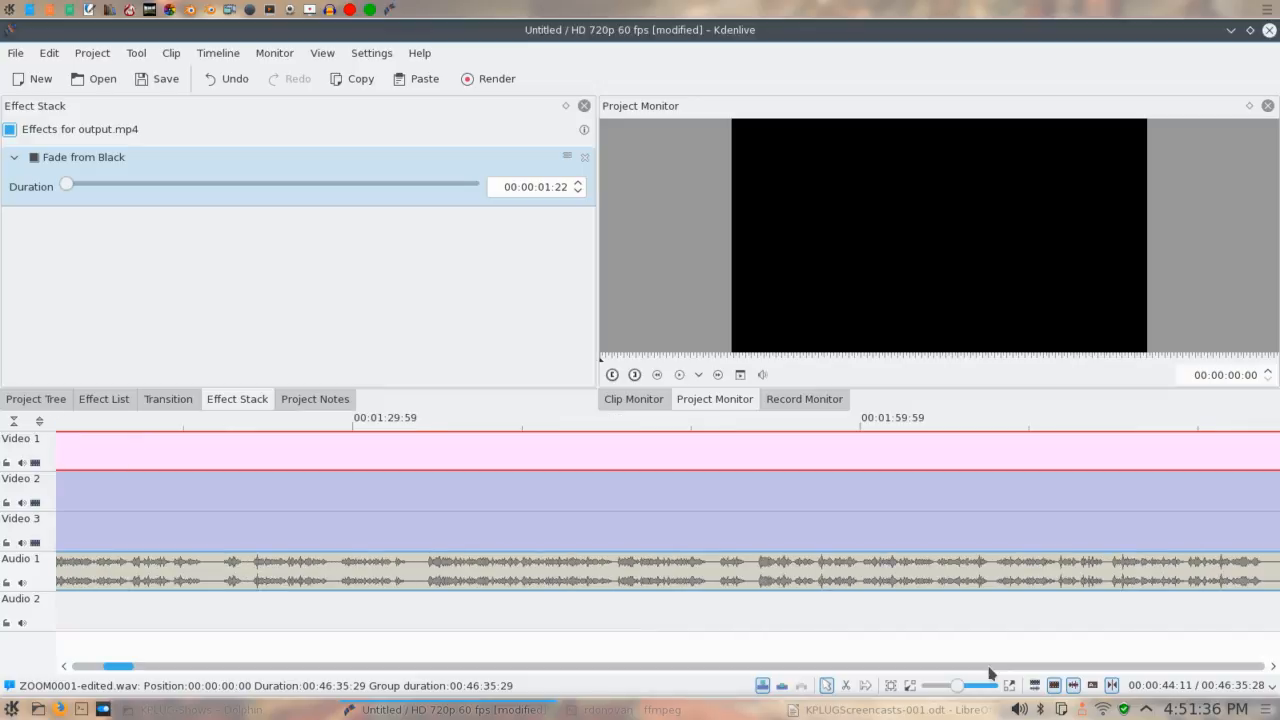
{"action": "left_click", "coordinate": [938, 687]}
{"action": "left_click", "coordinate": [938, 688]}
{"action": "left_click", "coordinate": [938, 688]}
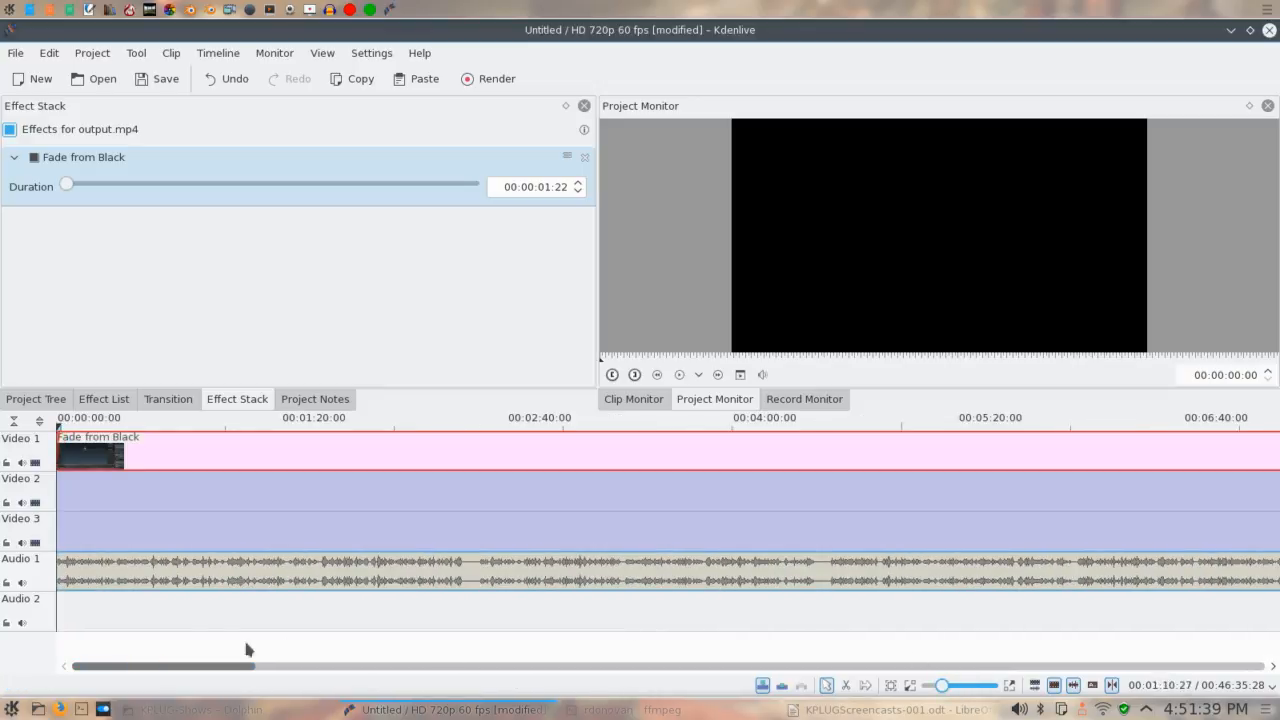
{"action": "left_click_drag", "start_coordinate": [195, 668], "coordinate": [1205, 668]}
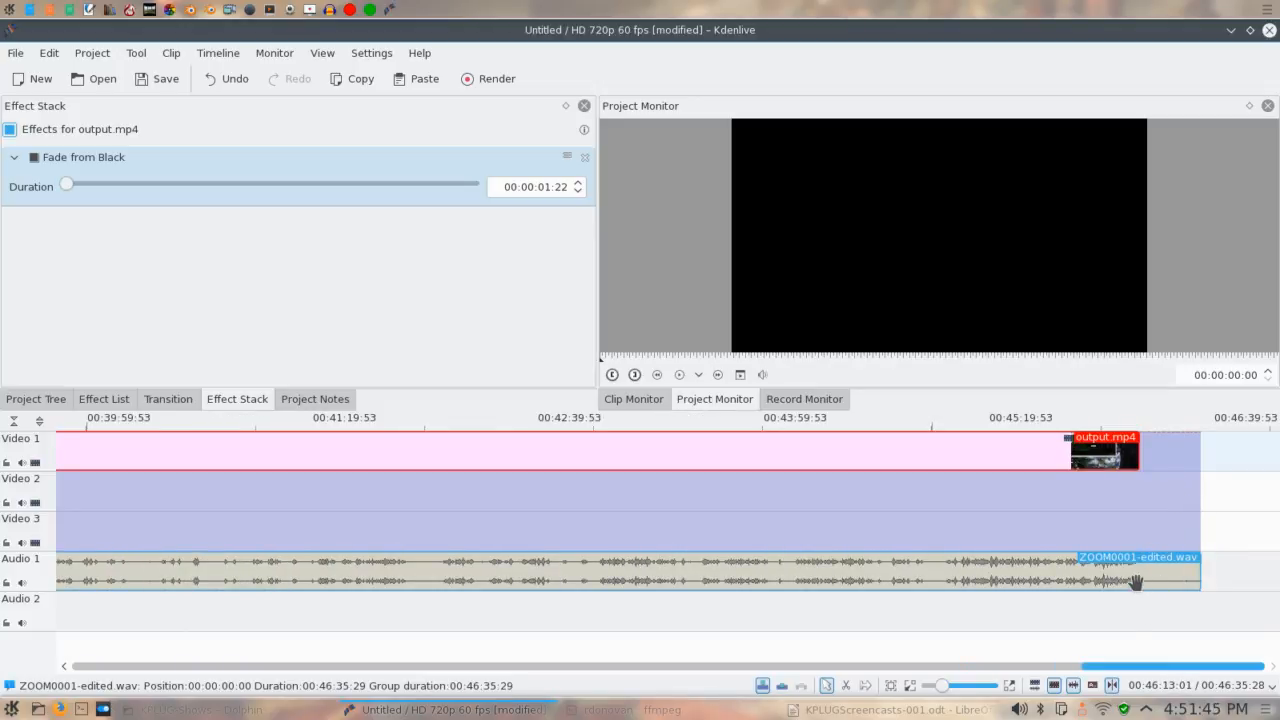
{"action": "left_click", "coordinate": [1139, 500]}
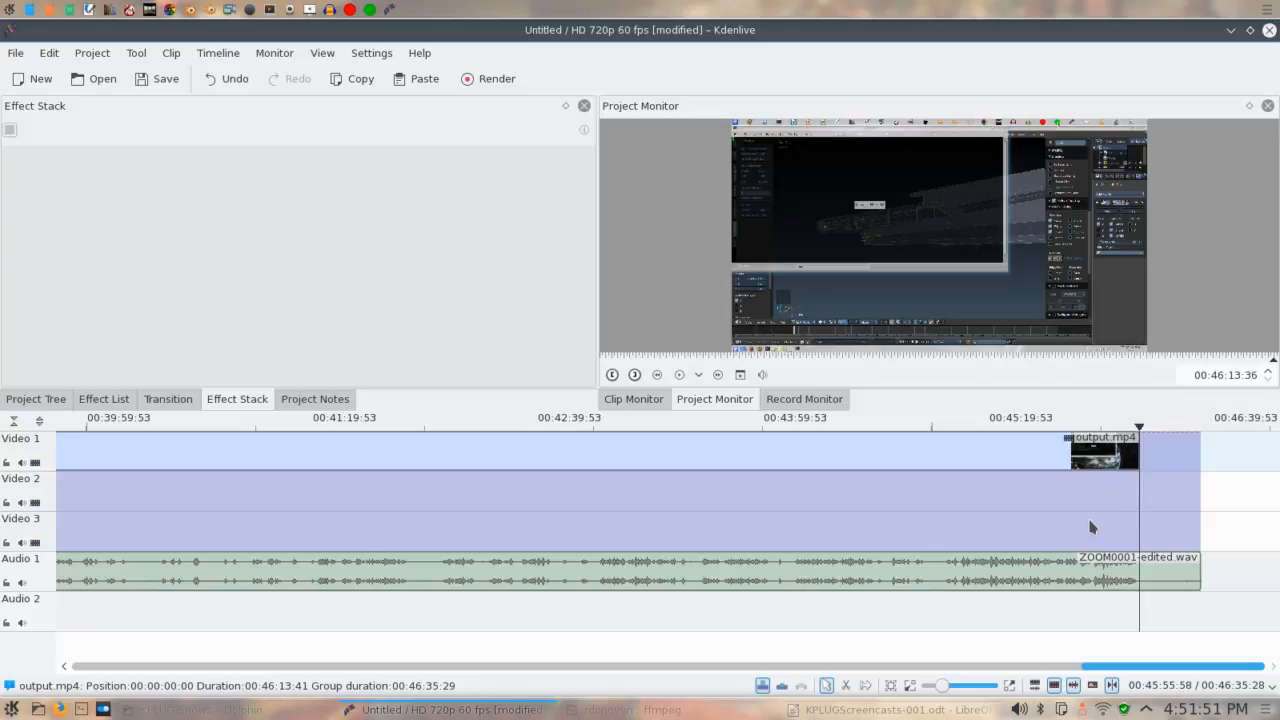
{"action": "key", "text": "Right"}
{"action": "key", "text": "Right"}
{"action": "key", "text": "Right"}
{"action": "key", "text": "Right"}
{"action": "key", "text": "Right"}
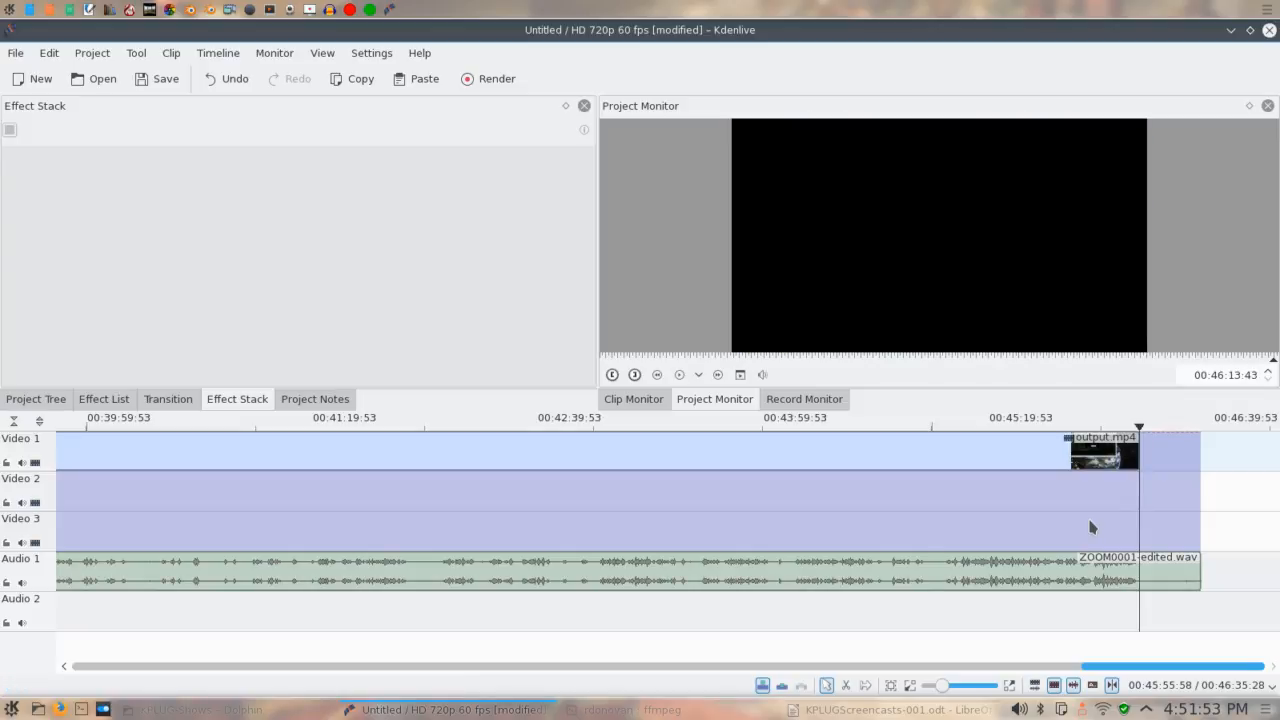
{"action": "key", "text": "Left"}
{"action": "key", "text": "Right"}
Cut the ZOOM0001-edited.wav clip at the playhead and delete the leftover audio that extends past the video's end
{"action": "left_click", "coordinate": [1170, 578]}
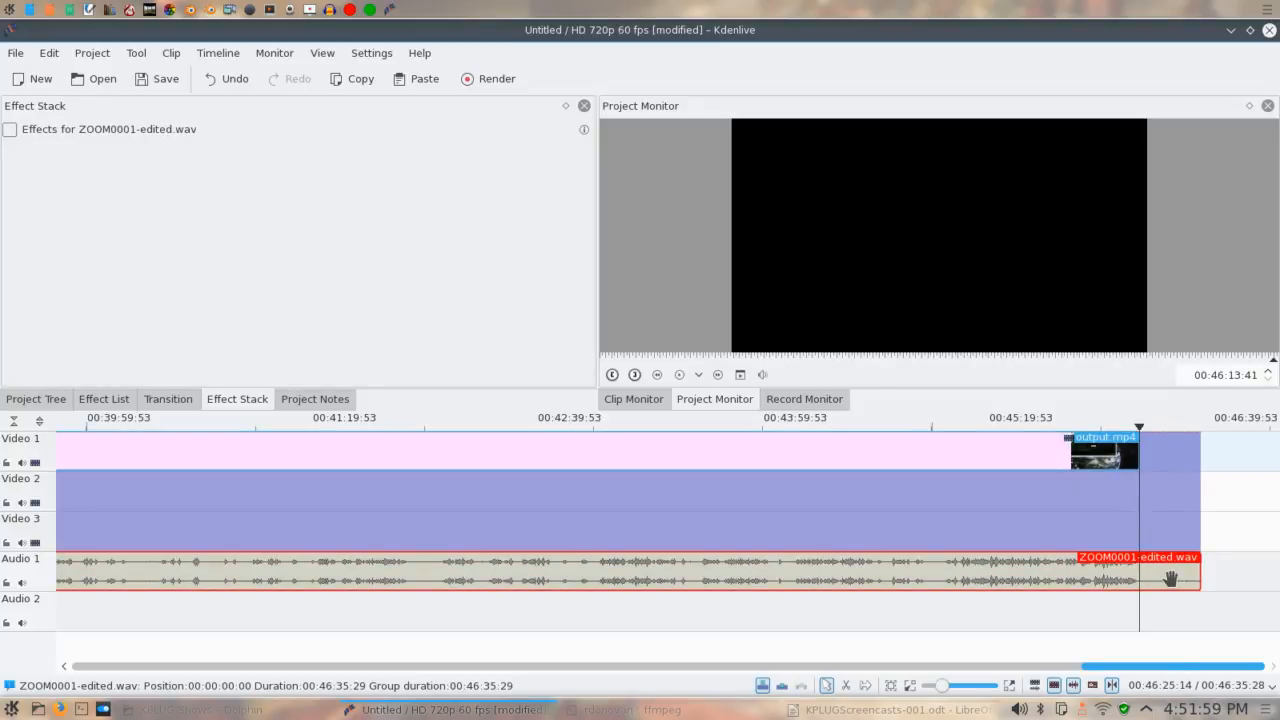
{"action": "key", "text": "shift+r"}
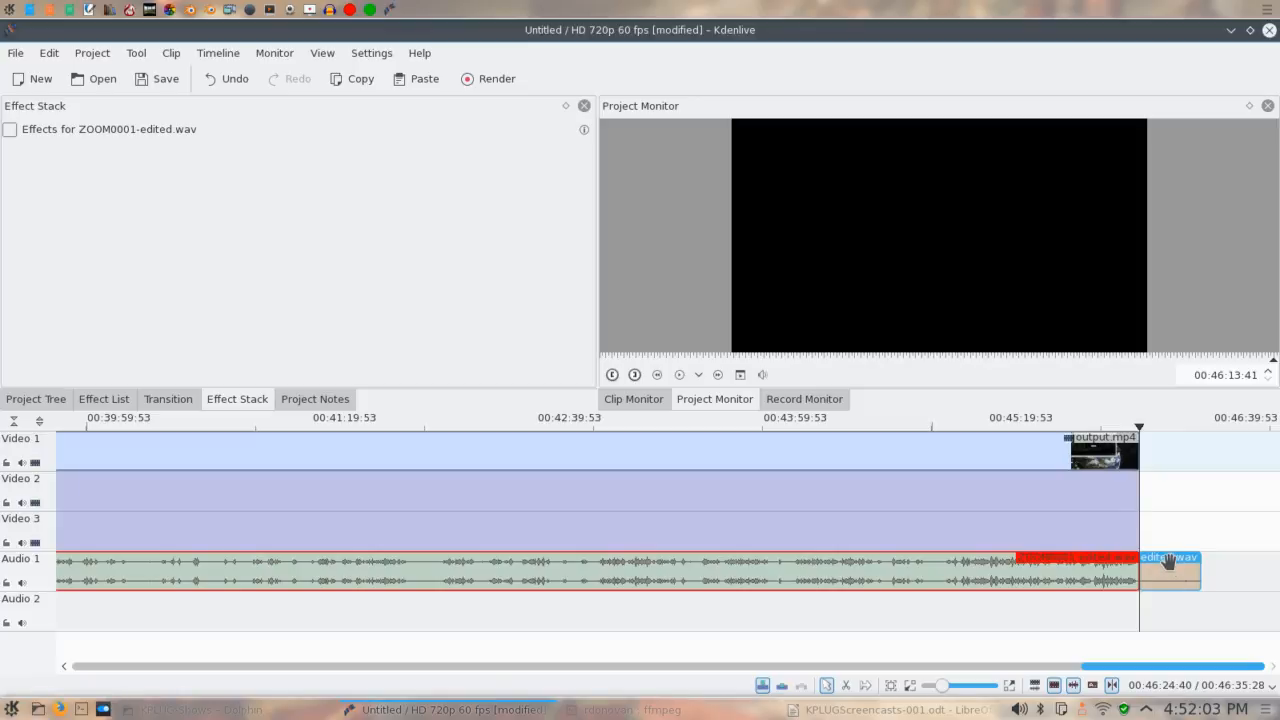
{"action": "right_click", "coordinate": [1170, 565]}
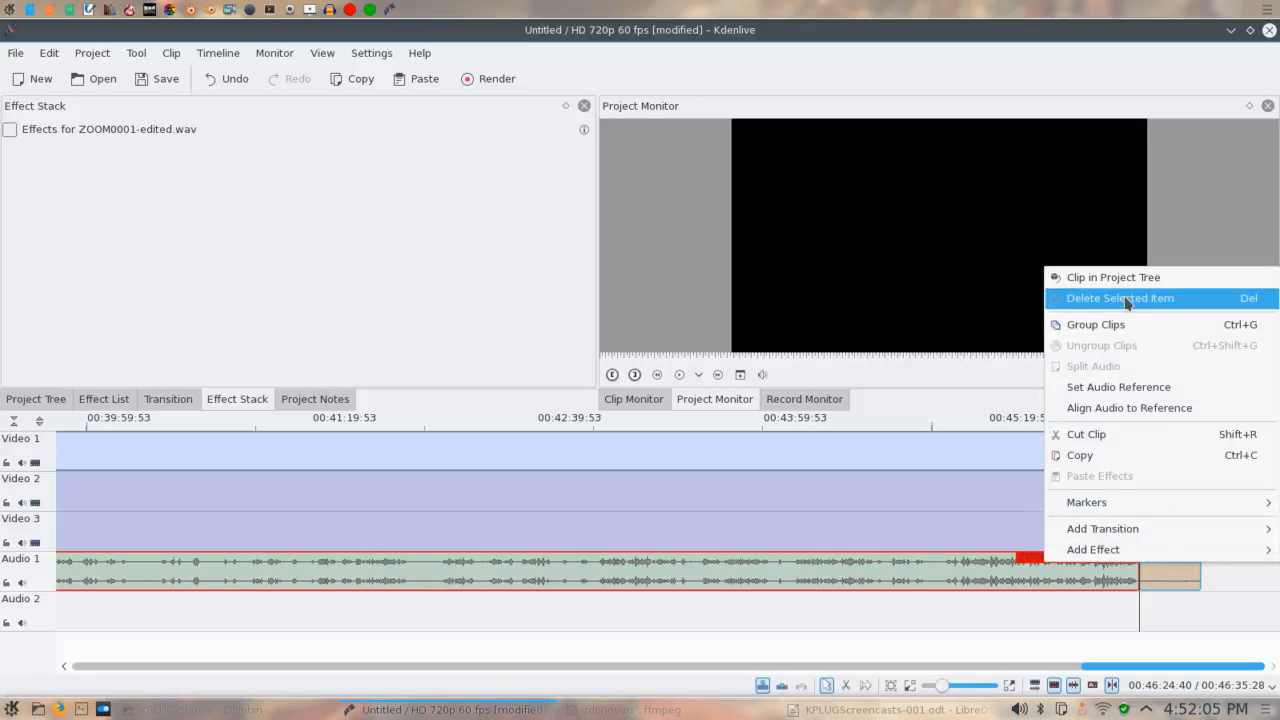
{"action": "left_click", "coordinate": [1157, 578]}
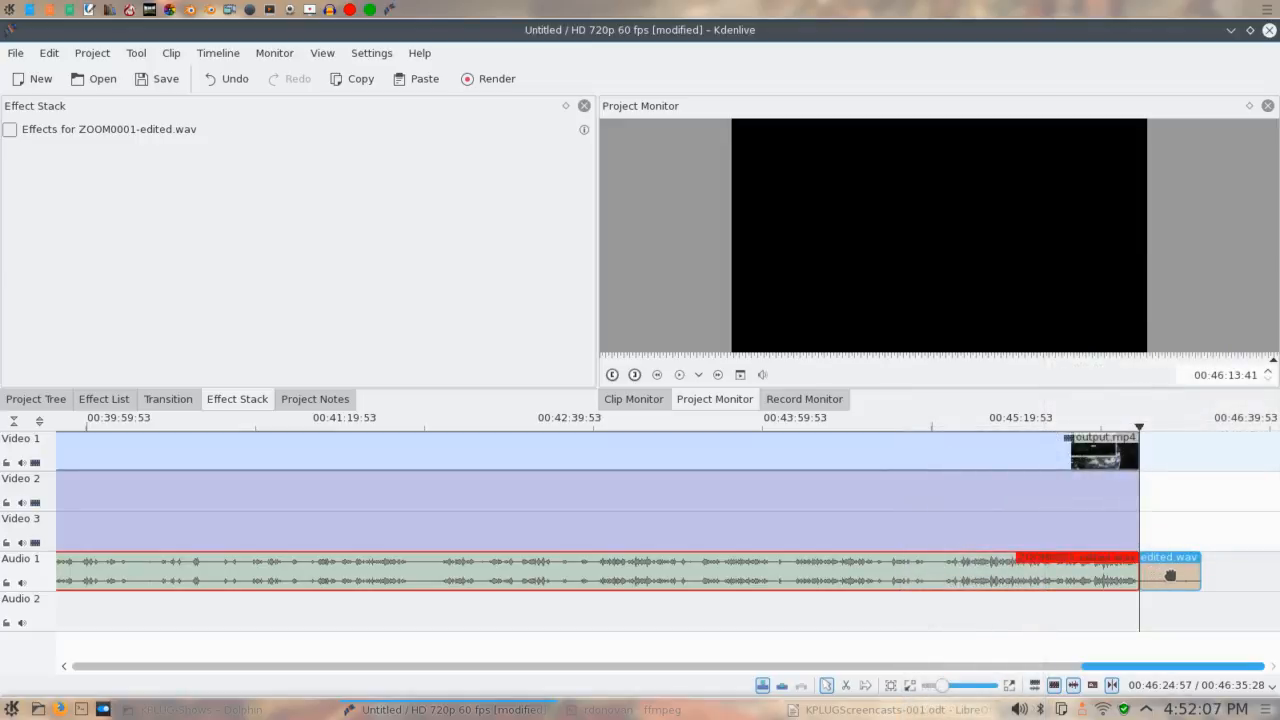
{"action": "key", "text": "Delete"}
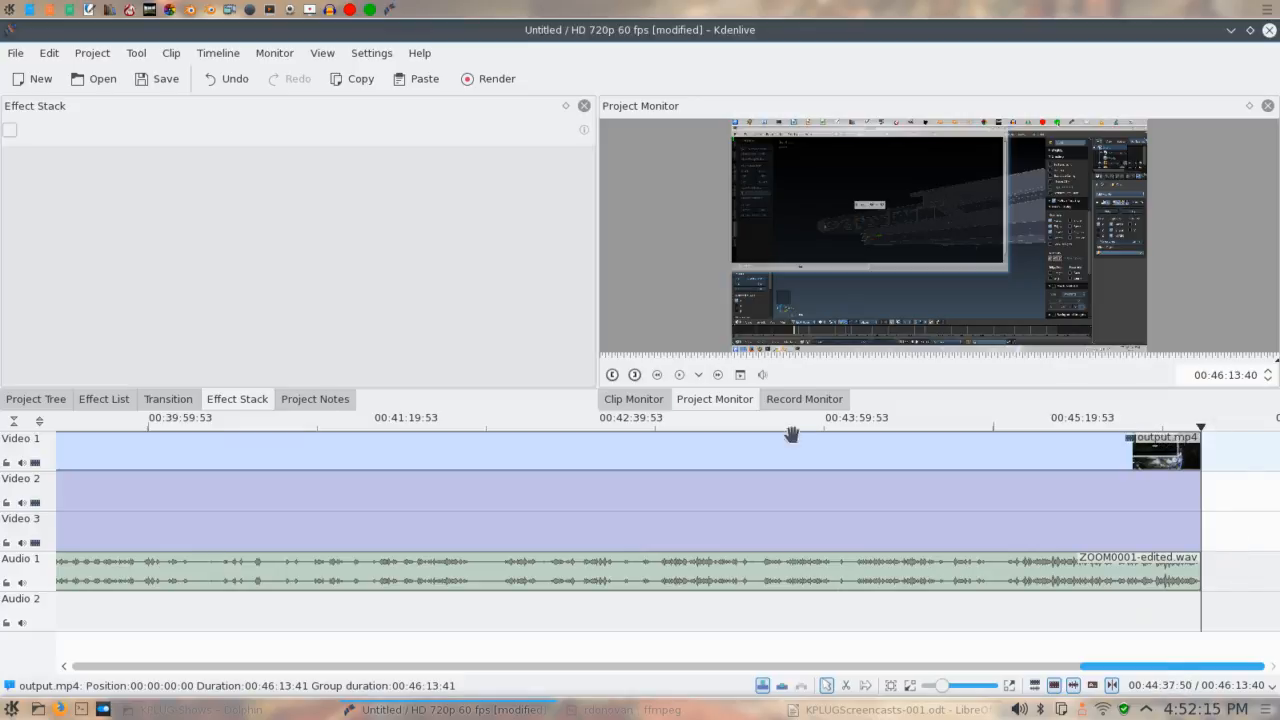
Add a Fade to Black effect to the end of the output.mp4 clip and set its duration to 00:00:01:50
{"action": "left_click", "coordinate": [100, 400]}
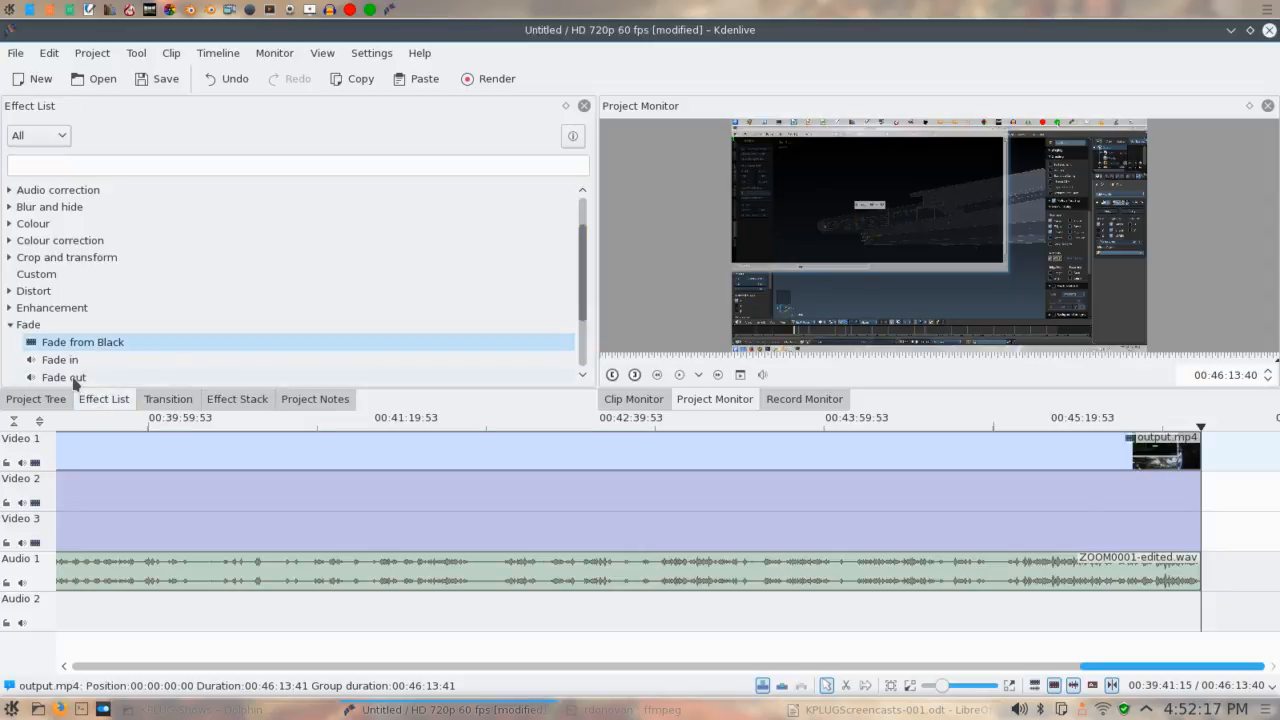
{"action": "scroll", "coordinate": [152, 350], "scroll_direction": "down", "scroll_amount": 1}
{"action": "left_click_drag", "start_coordinate": [87, 344], "coordinate": [760, 449]}
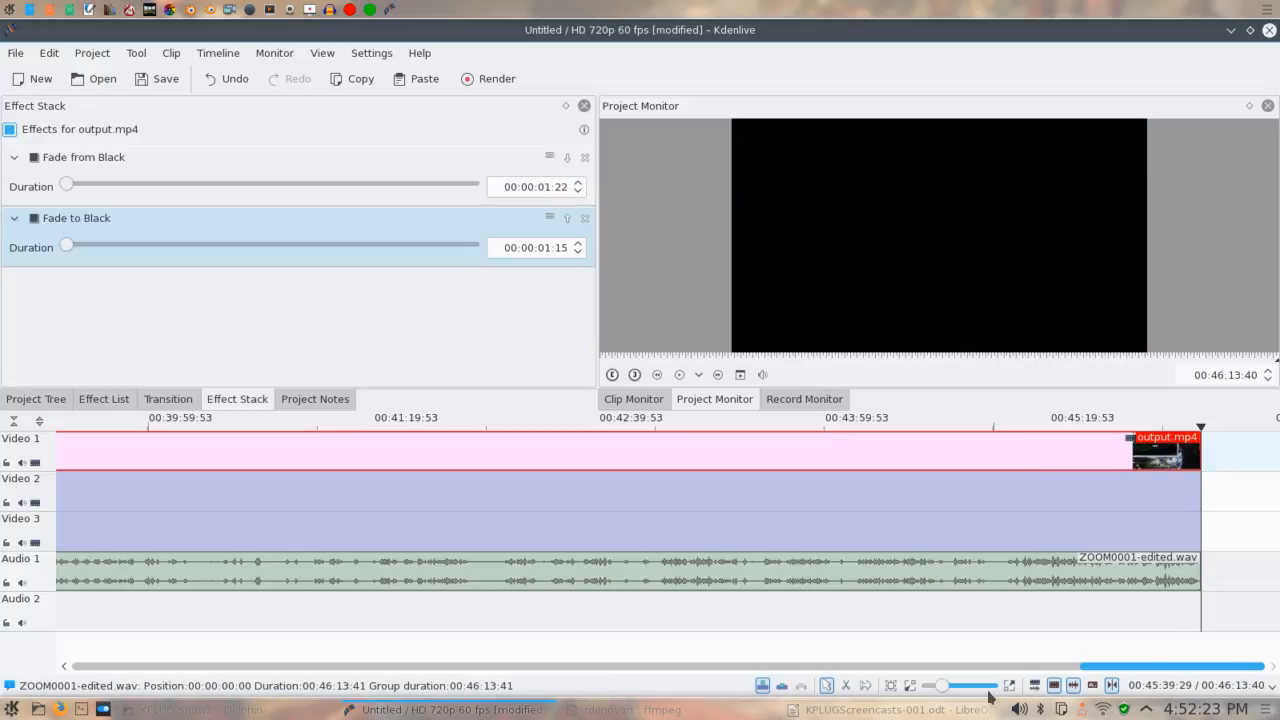
{"action": "scroll", "coordinate": [988, 690], "scroll_direction": "up", "scroll_amount": 2}
{"action": "scroll", "coordinate": [988, 690], "scroll_direction": "up", "scroll_amount": 1}
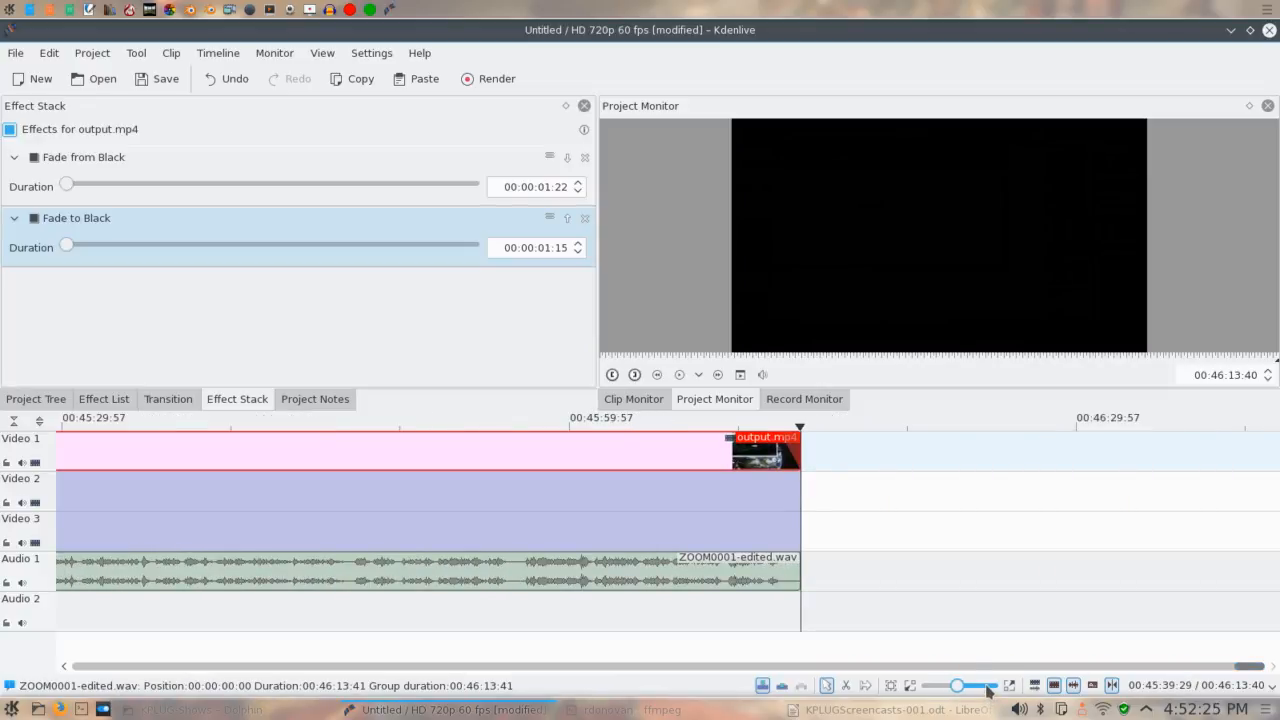
{"action": "left_click", "coordinate": [785, 440]}
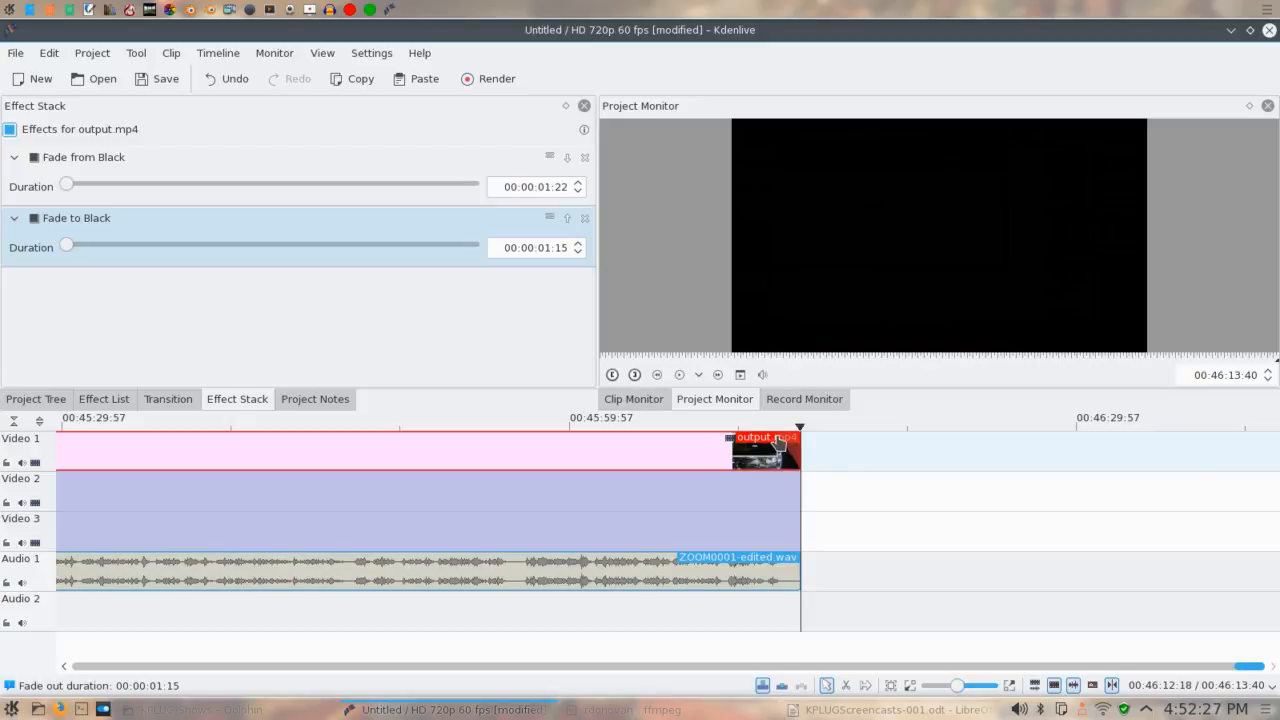
{"action": "left_click_drag", "start_coordinate": [774, 443], "coordinate": [764, 443]}
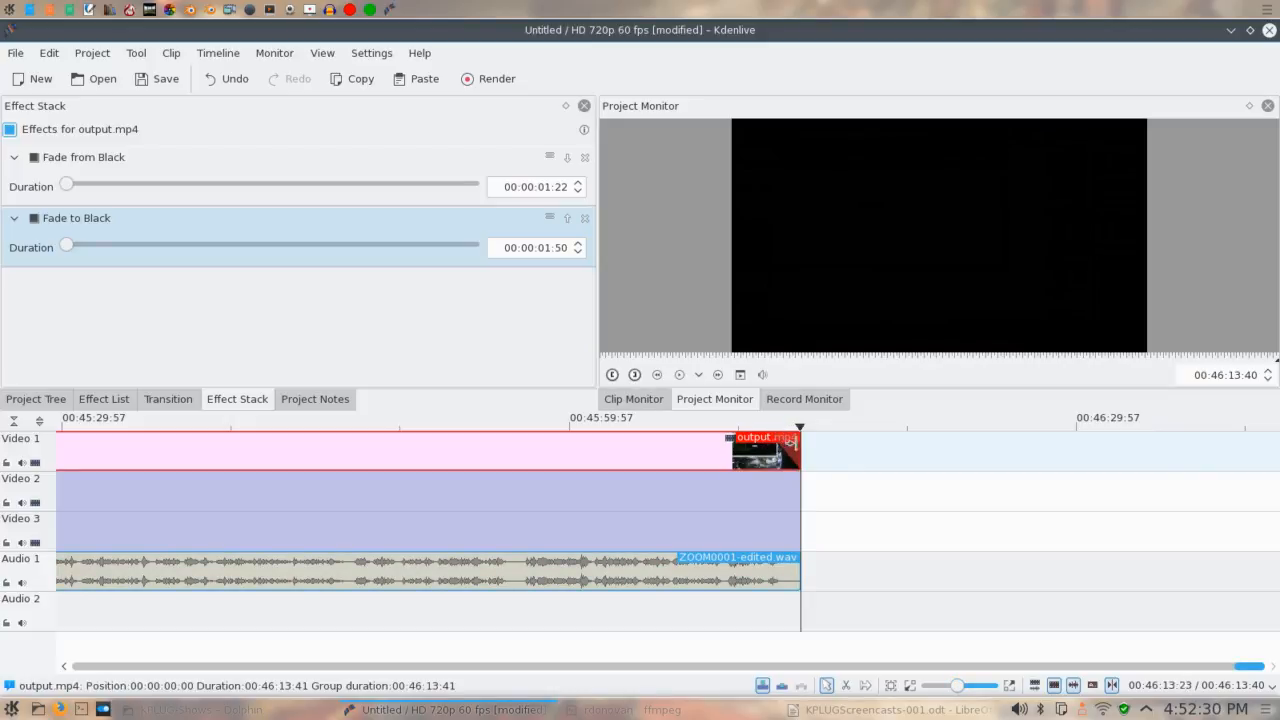
Play back the fade-out at the end of the timeline and the fade-in from 00:00:00:00 to check both effects
{"action": "left_click", "coordinate": [757, 606]}
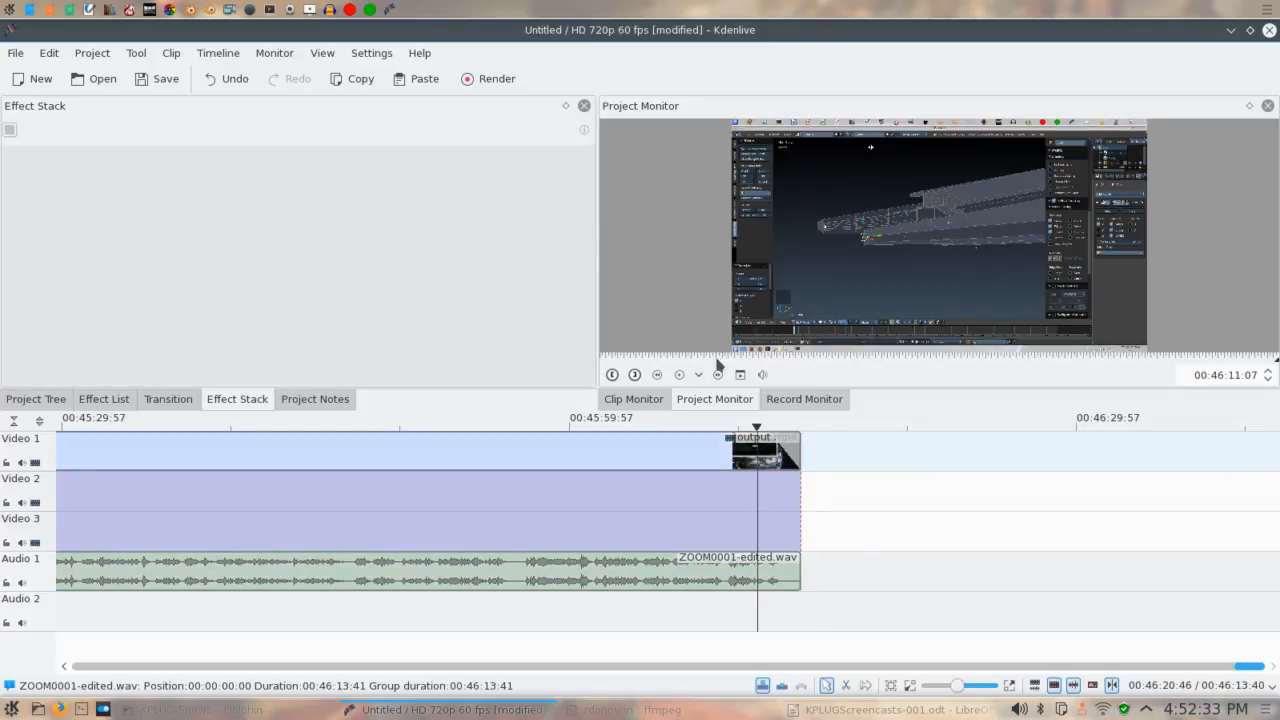
{"action": "left_click", "coordinate": [679, 374]}
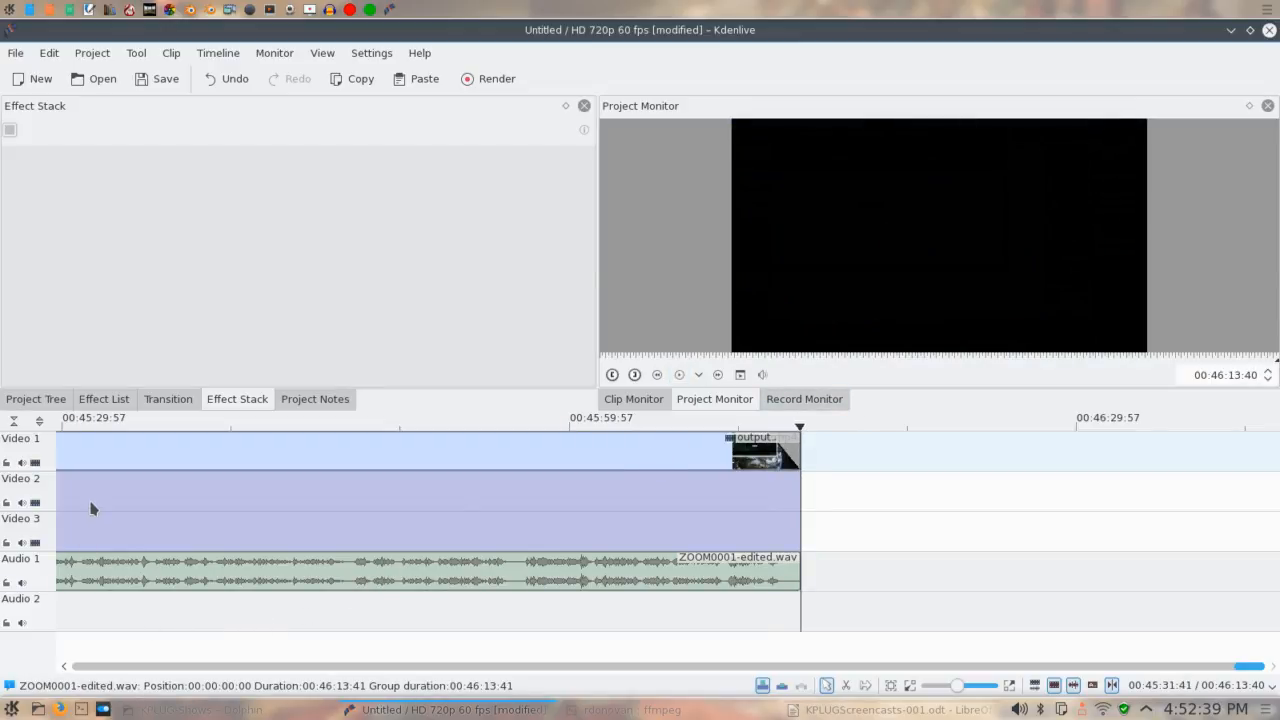
{"action": "left_click_drag", "start_coordinate": [1258, 672], "coordinate": [82, 667]}
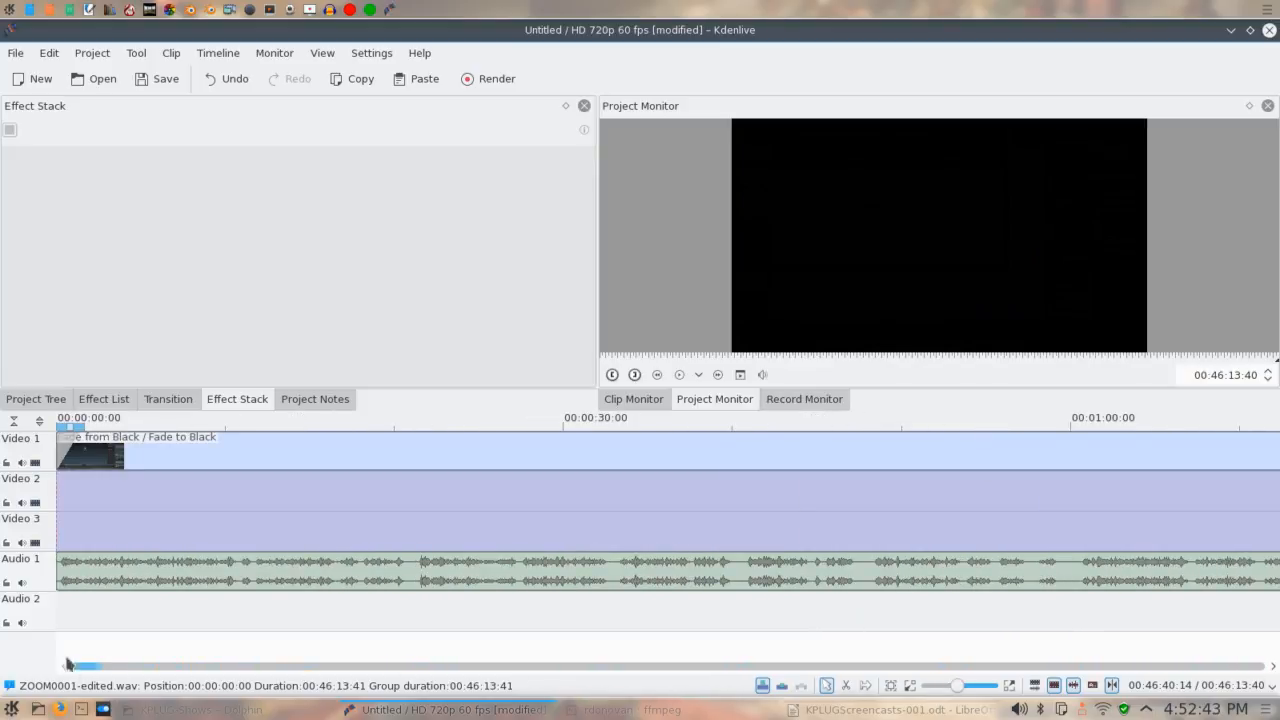
{"action": "left_click", "coordinate": [57, 600]}
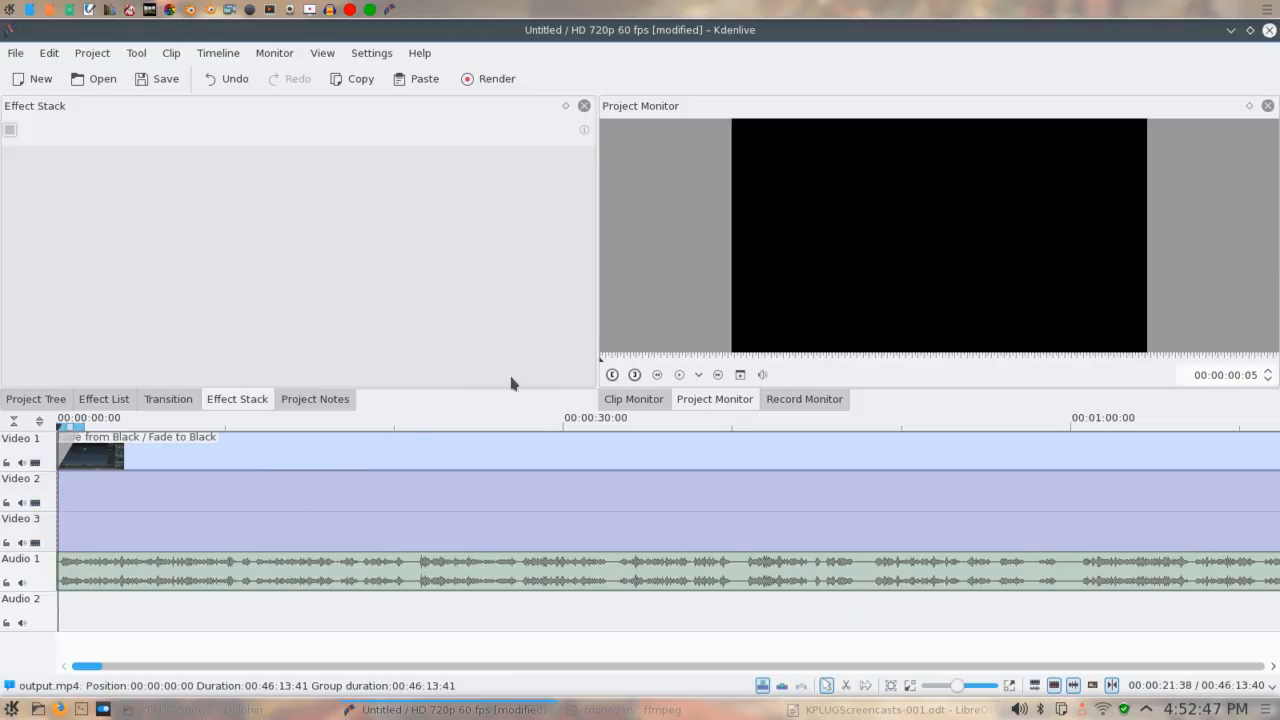
{"action": "key", "text": "Left"}
{"action": "key", "text": "Left"}
{"action": "key", "text": "Left"}
{"action": "left_click", "coordinate": [679, 375]}
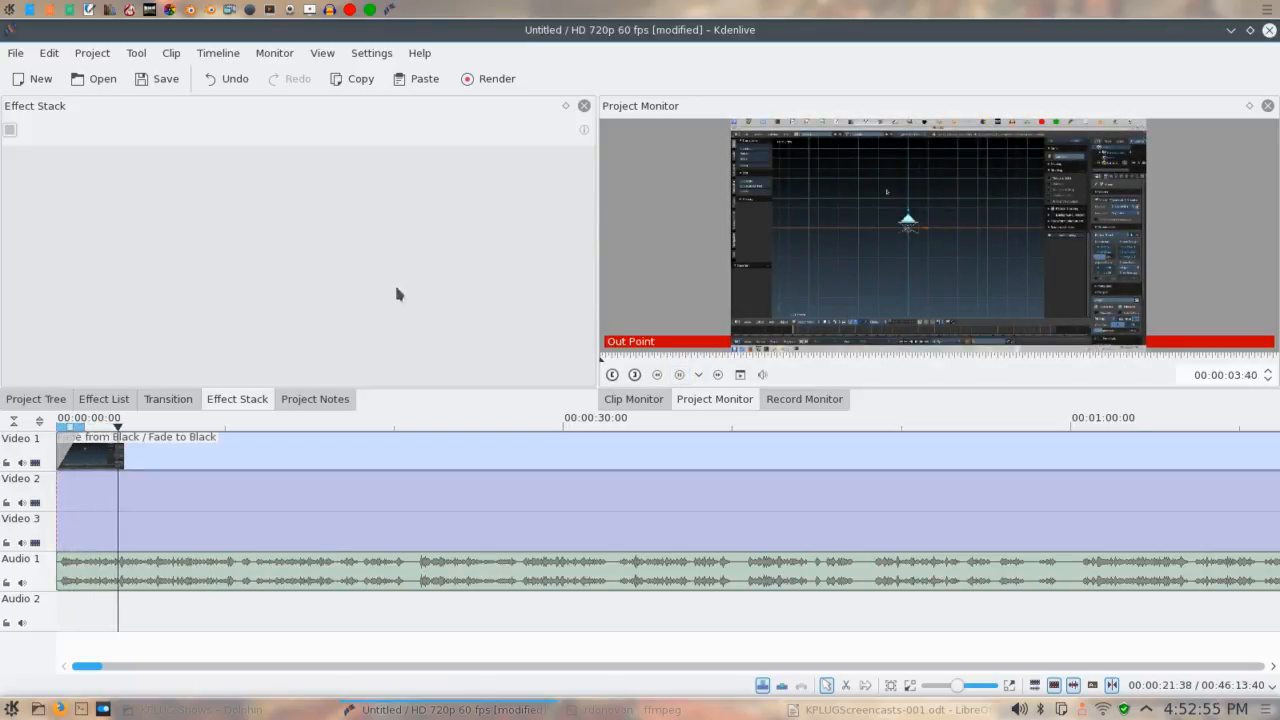
{"action": "left_click", "coordinate": [677, 375]}
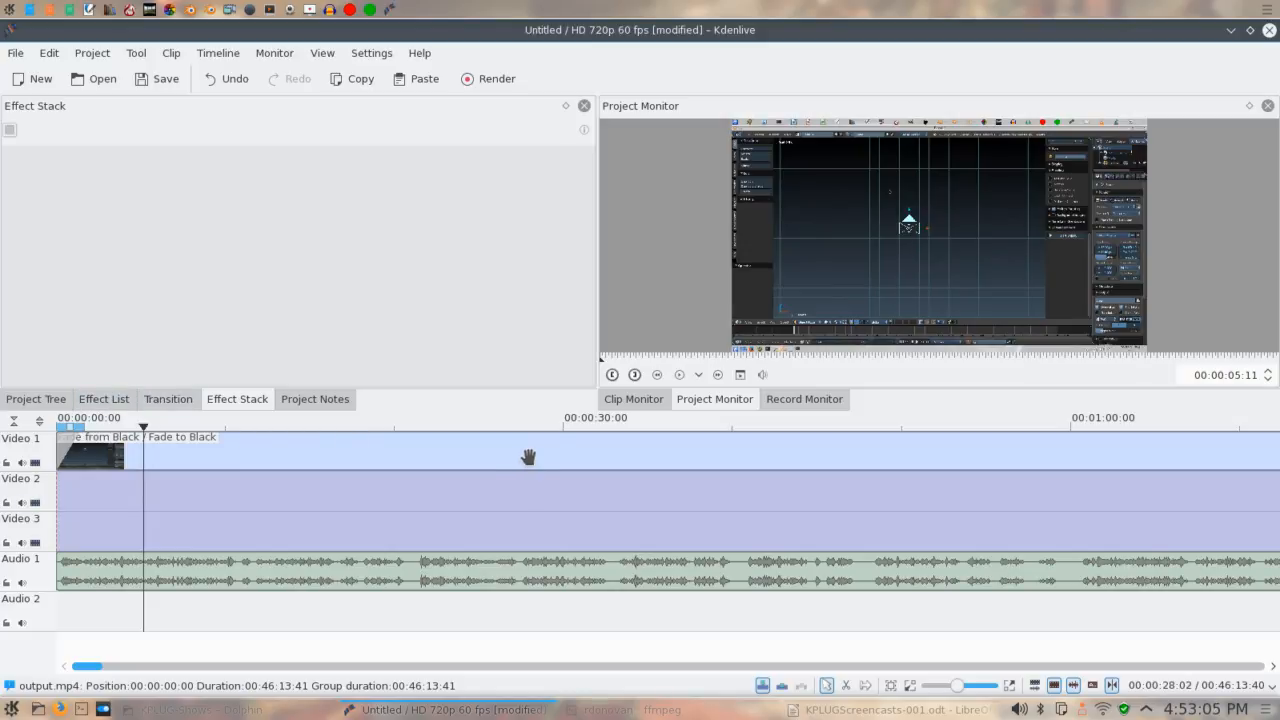
Cut the grouped video and audio clips at 00:00:28:01
{"action": "left_click", "coordinate": [468, 457]}
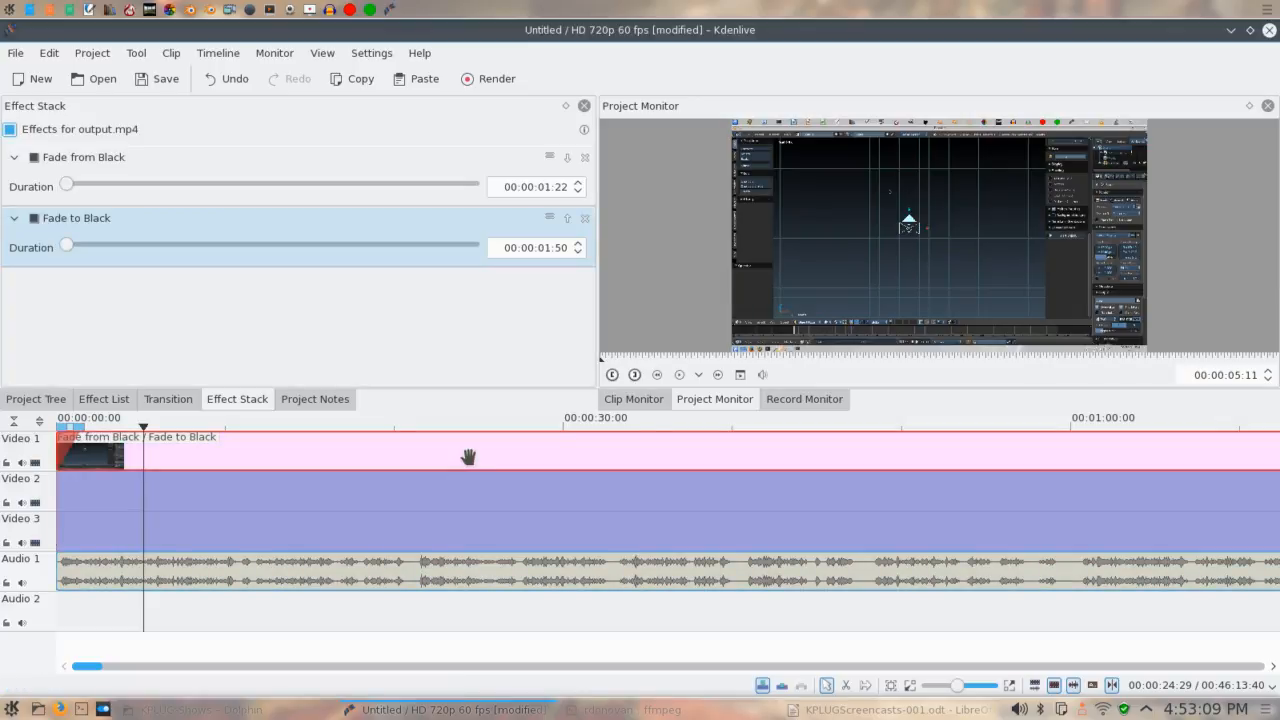
{"action": "left_click", "coordinate": [528, 610]}
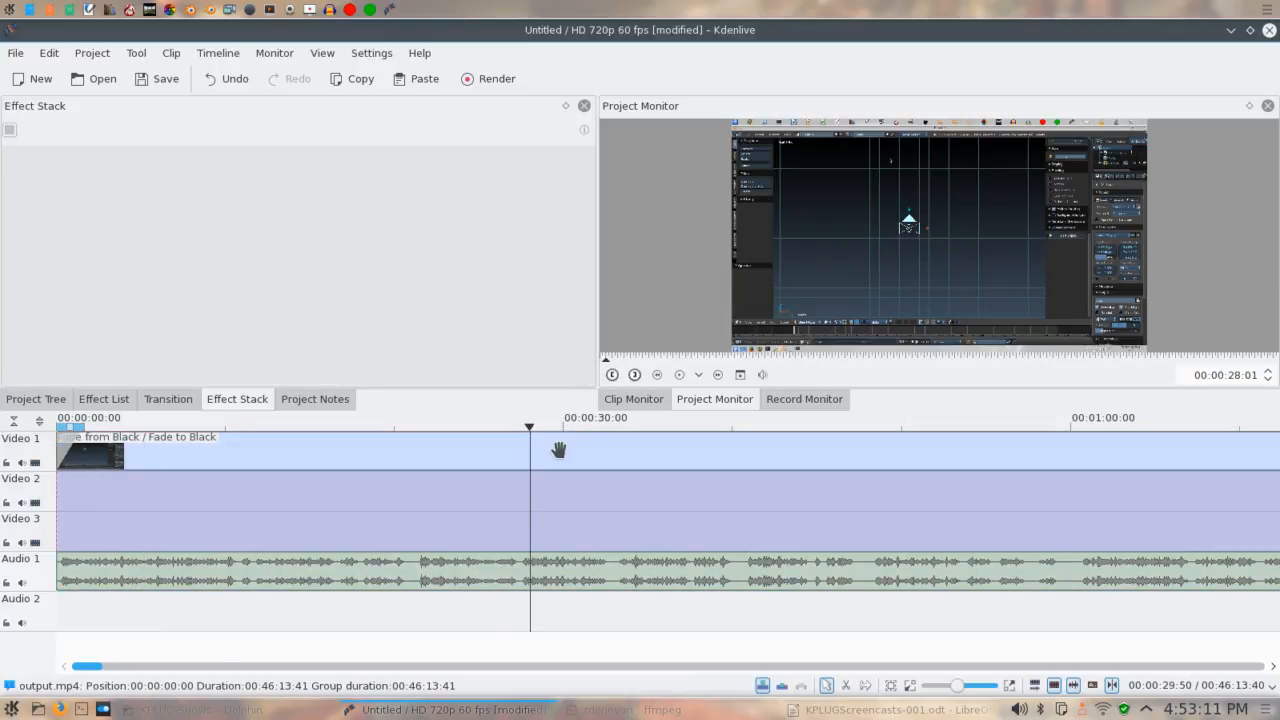
{"action": "left_click", "coordinate": [559, 452]}
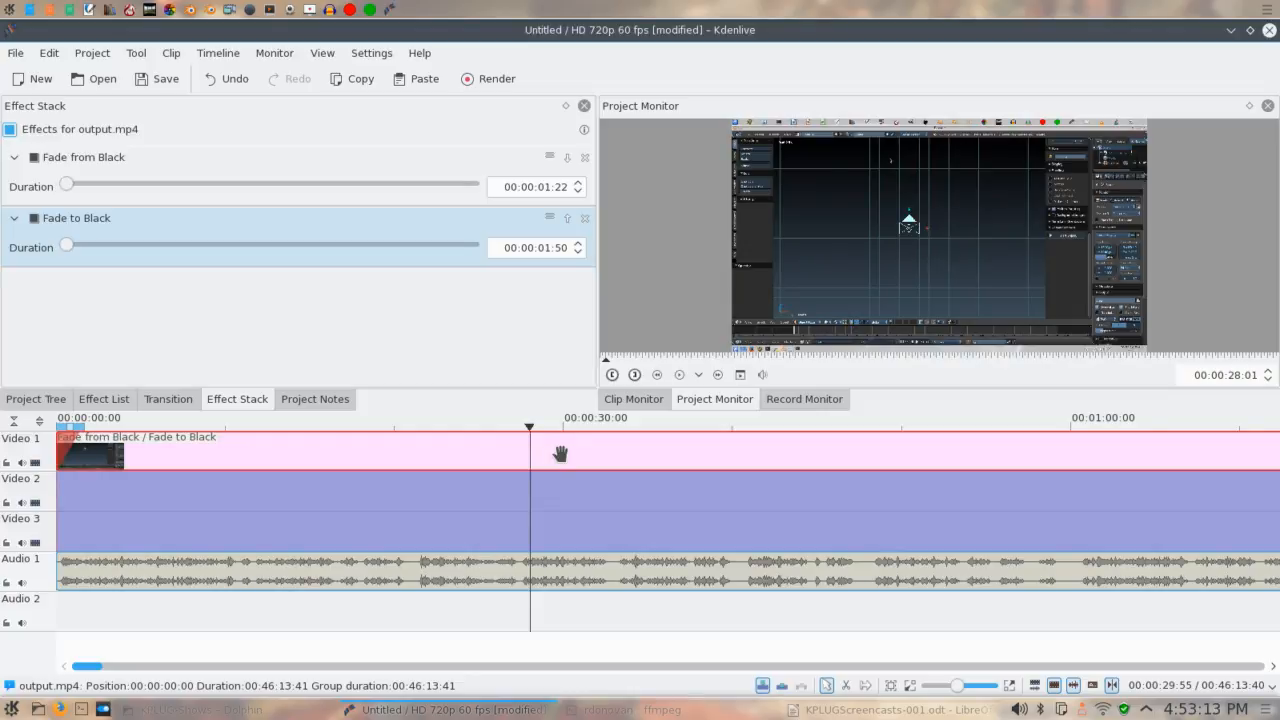
{"action": "key", "text": "shift+r"}
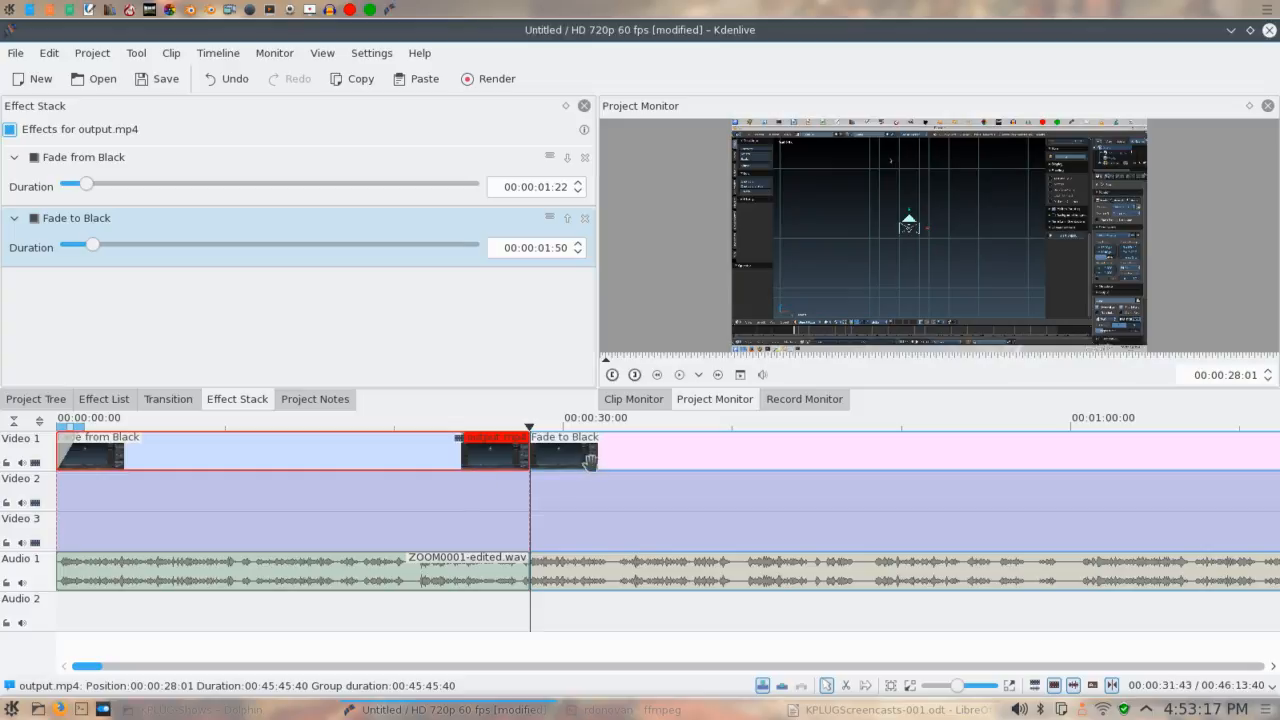
Remove the Fade to Black effect from the output.mp4 segment after the cut and deselect the clips
{"action": "left_click", "coordinate": [571, 451]}
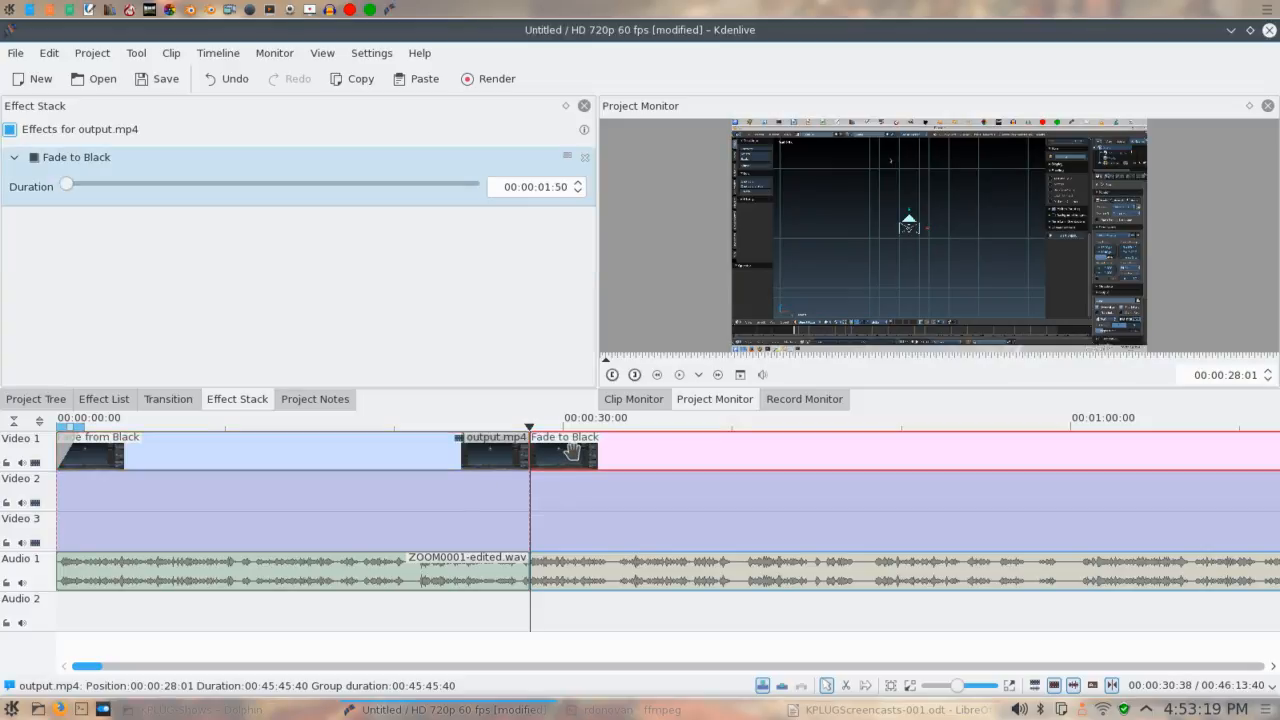
{"action": "left_click", "coordinate": [586, 158]}
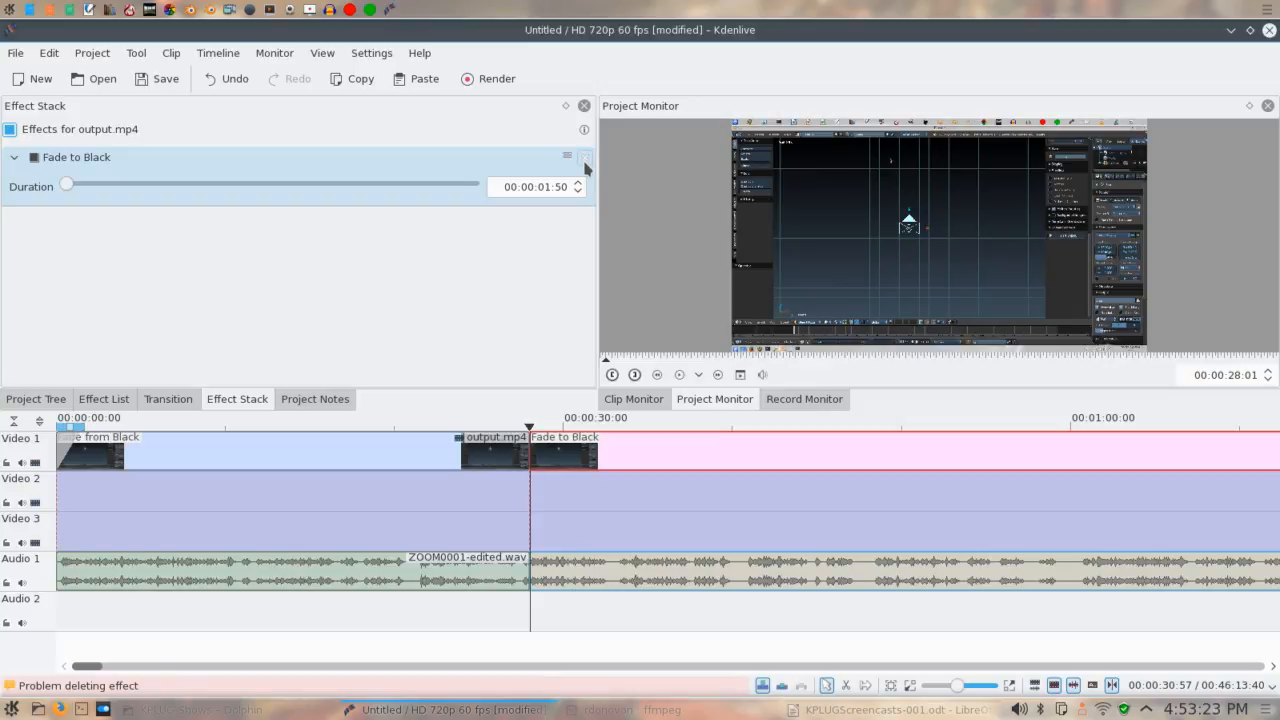
{"action": "left_click", "coordinate": [585, 162]}
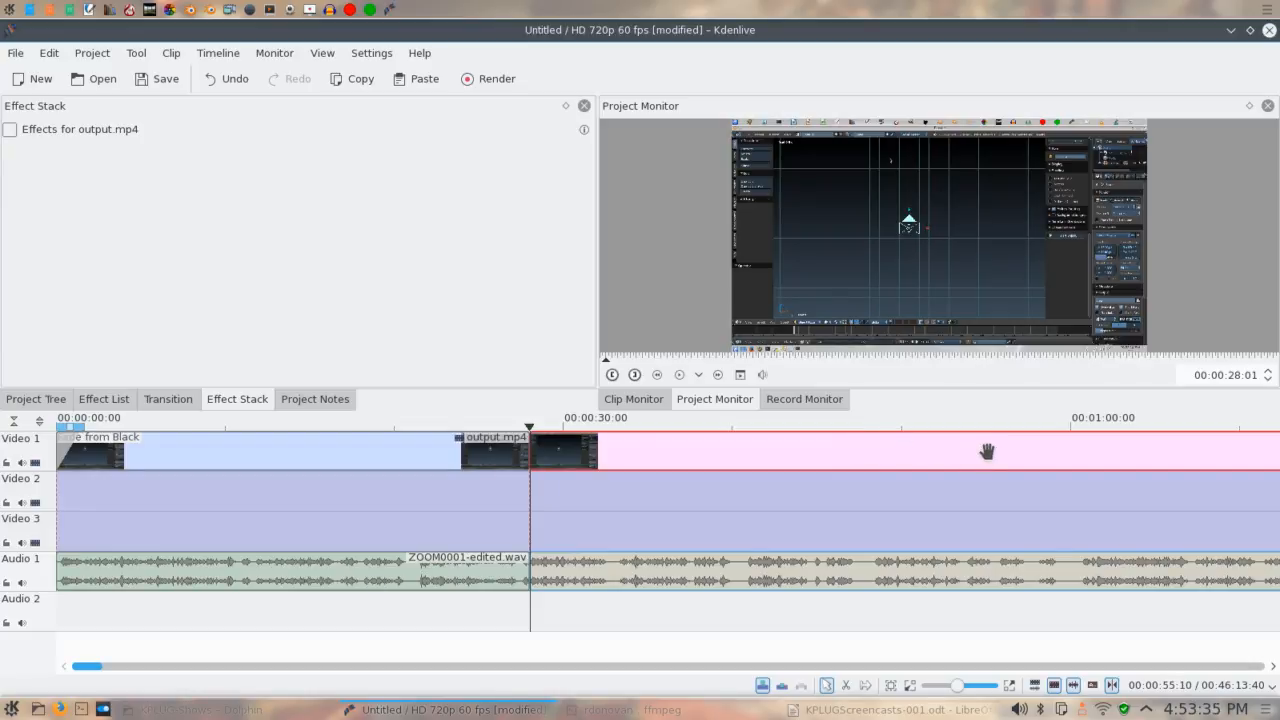
{"action": "left_click", "coordinate": [986, 609]}
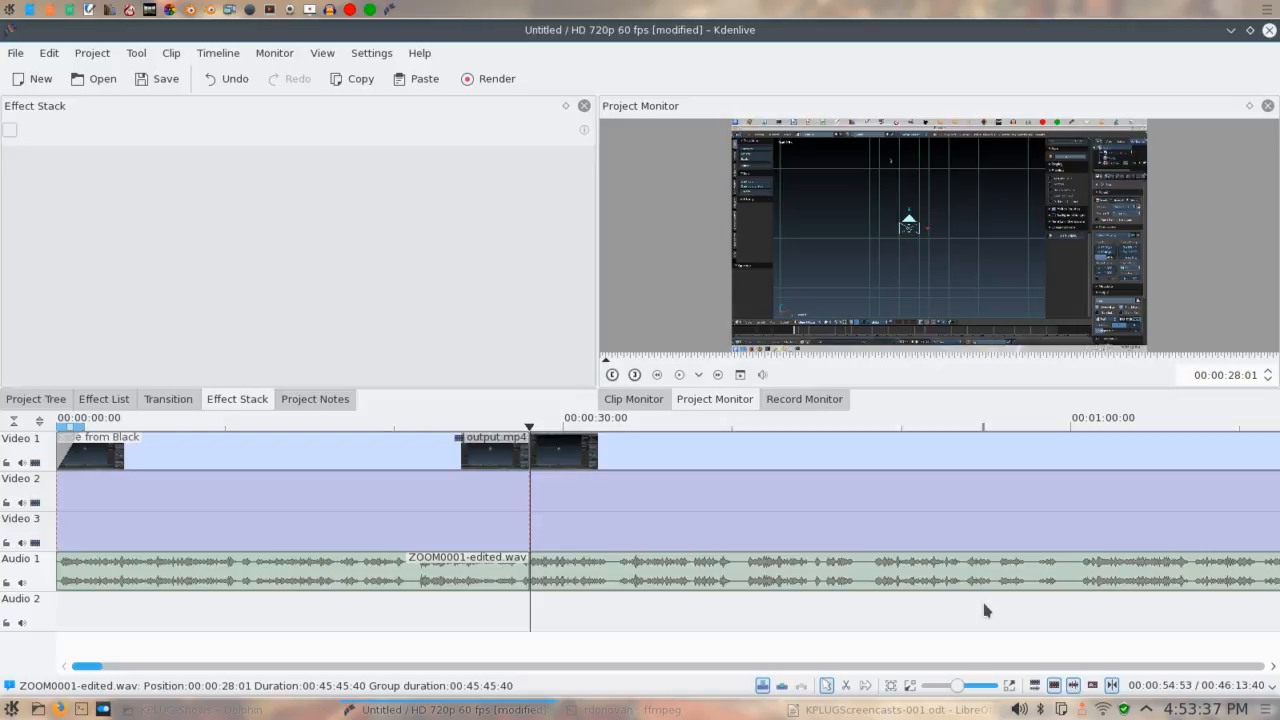
Cut the grouped video and audio clips a second time at 00:00:54:52
{"action": "left_click", "coordinate": [1020, 448]}
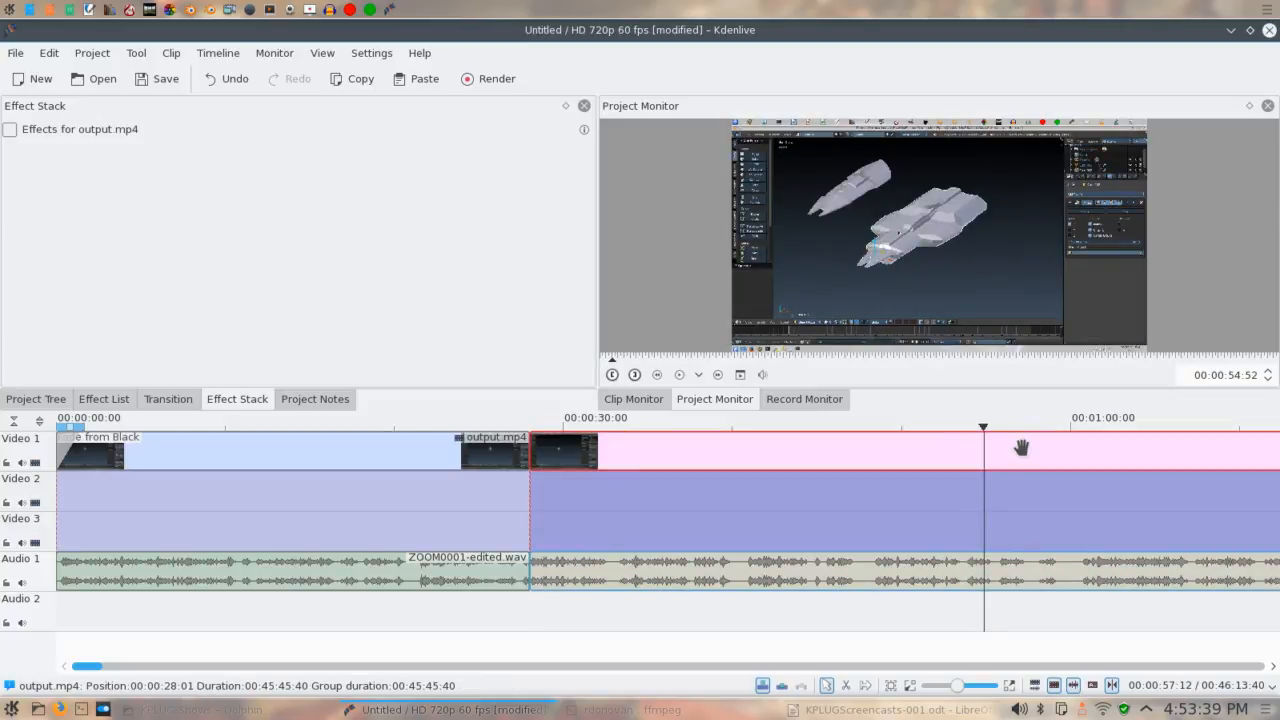
{"action": "key", "text": "shift+r"}
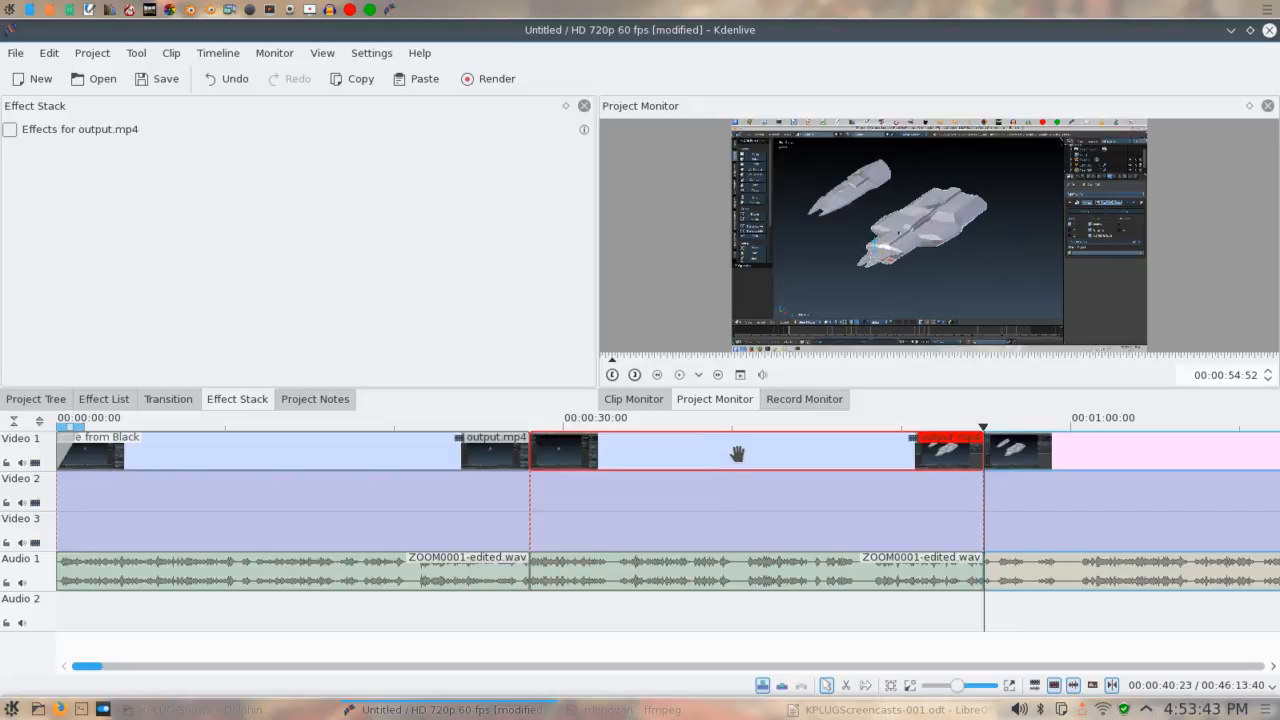
Move the middle segment to Video 2 and Audio 2, starting at 00:00:25:33, and add a Dissolve transition where it overlaps the first segment
{"action": "left_click_drag", "start_coordinate": [737, 454], "coordinate": [696, 491]}
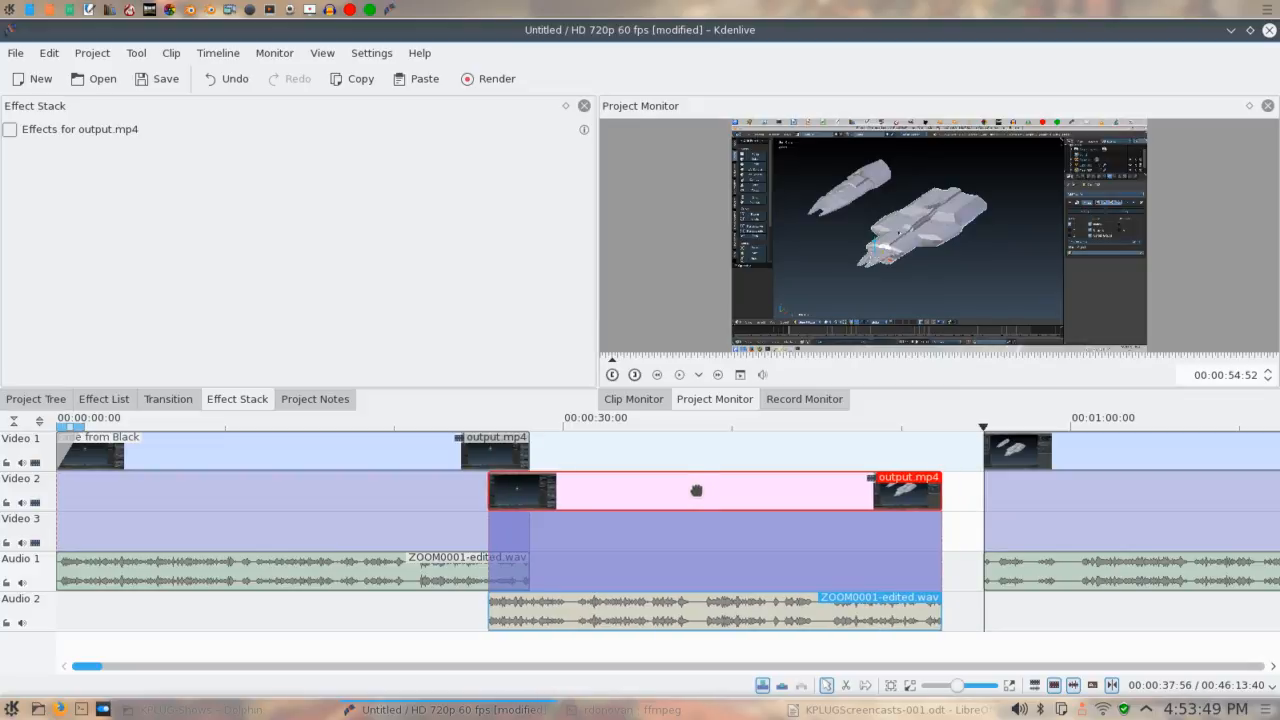
{"action": "left_click", "coordinate": [521, 459]}
{"action": "left_click_drag", "start_coordinate": [521, 460], "coordinate": [529, 461]}
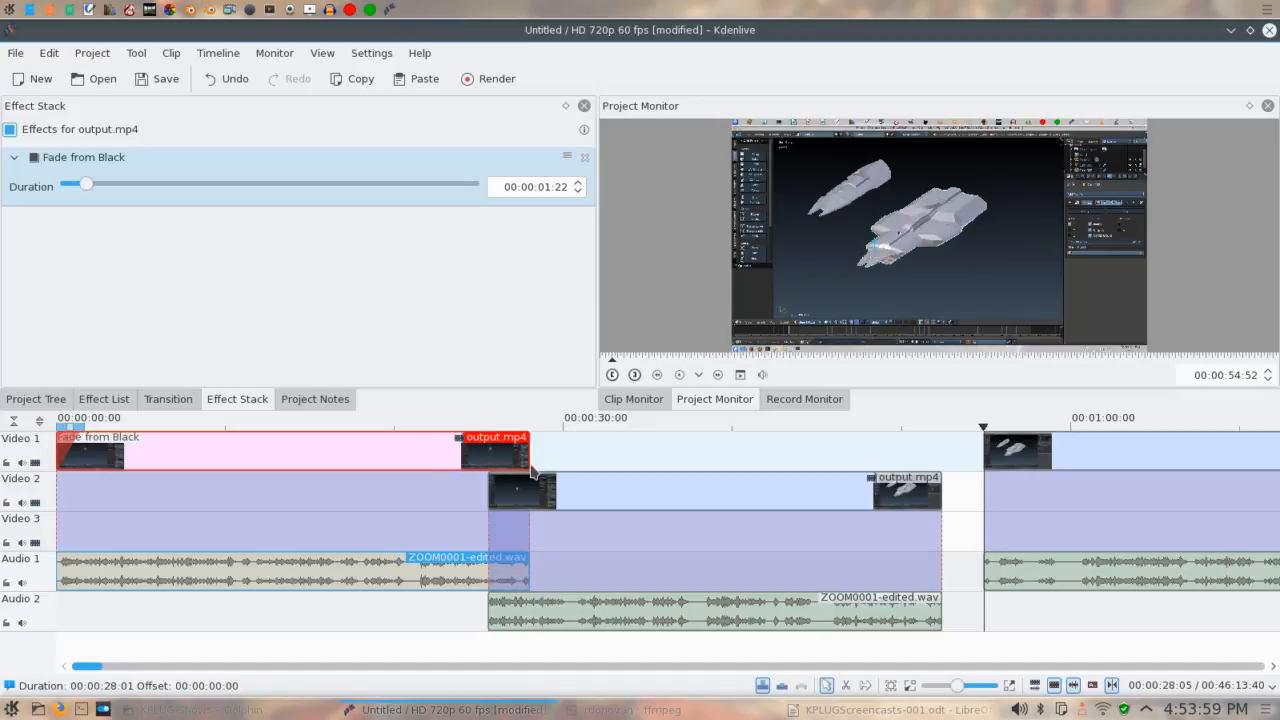
{"action": "left_click", "coordinate": [529, 477]}
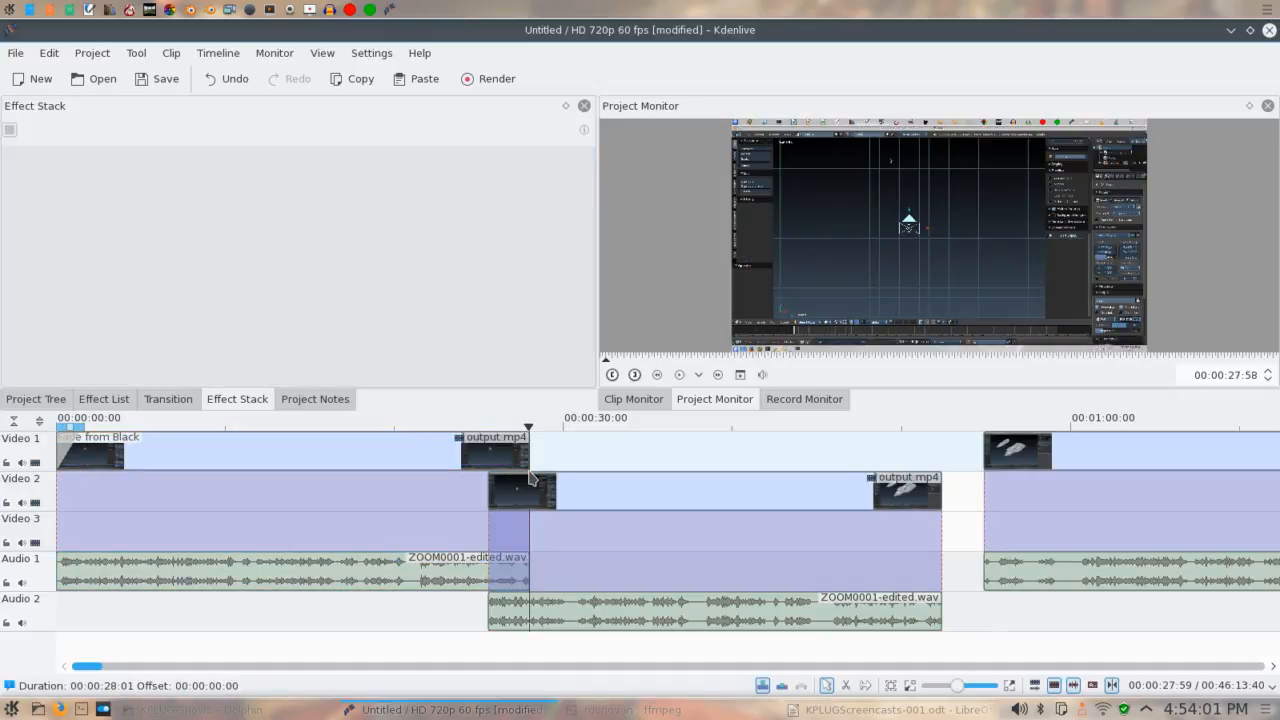
{"action": "left_click_drag", "start_coordinate": [527, 480], "coordinate": [524, 478]}
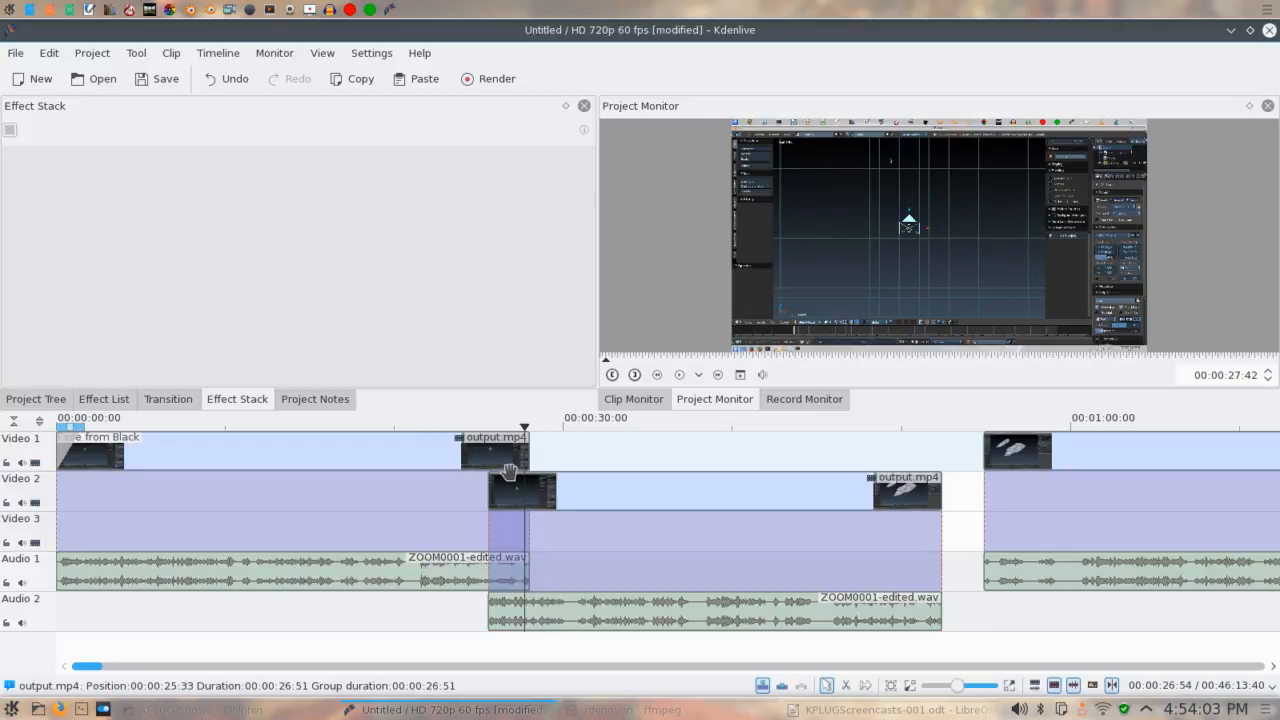
{"action": "left_click", "coordinate": [509, 472]}
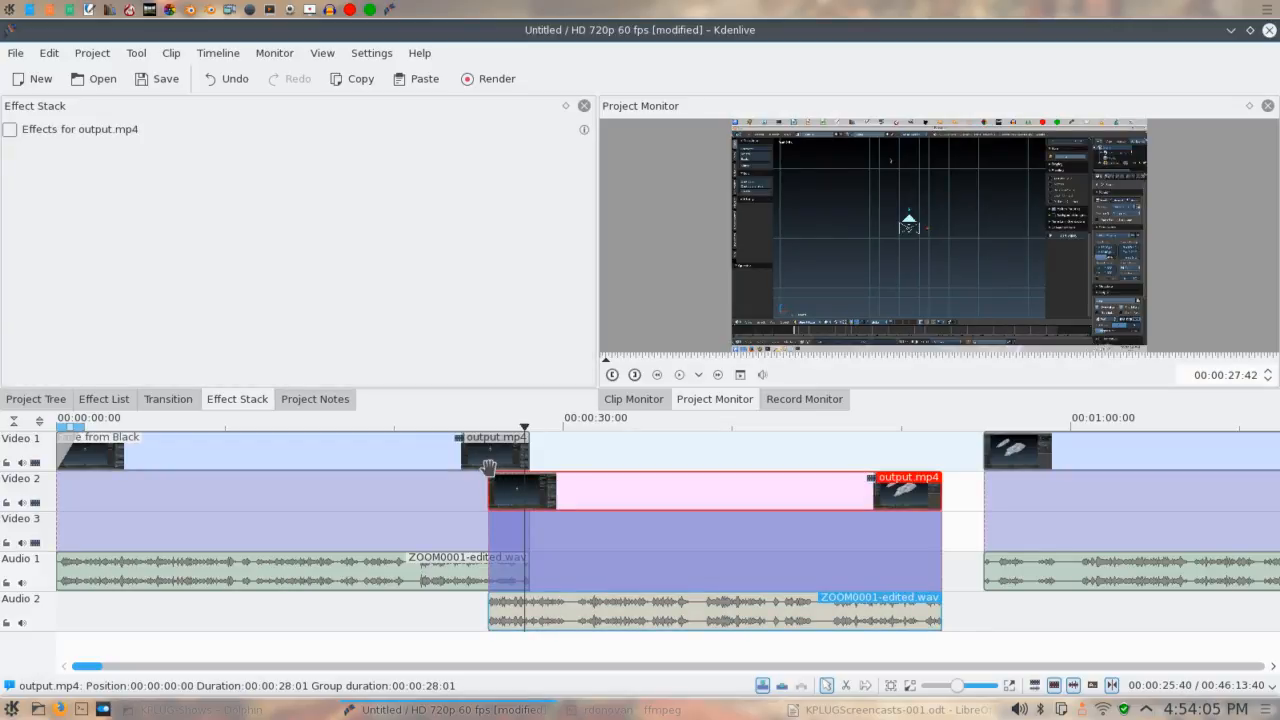
{"action": "left_click", "coordinate": [489, 468]}
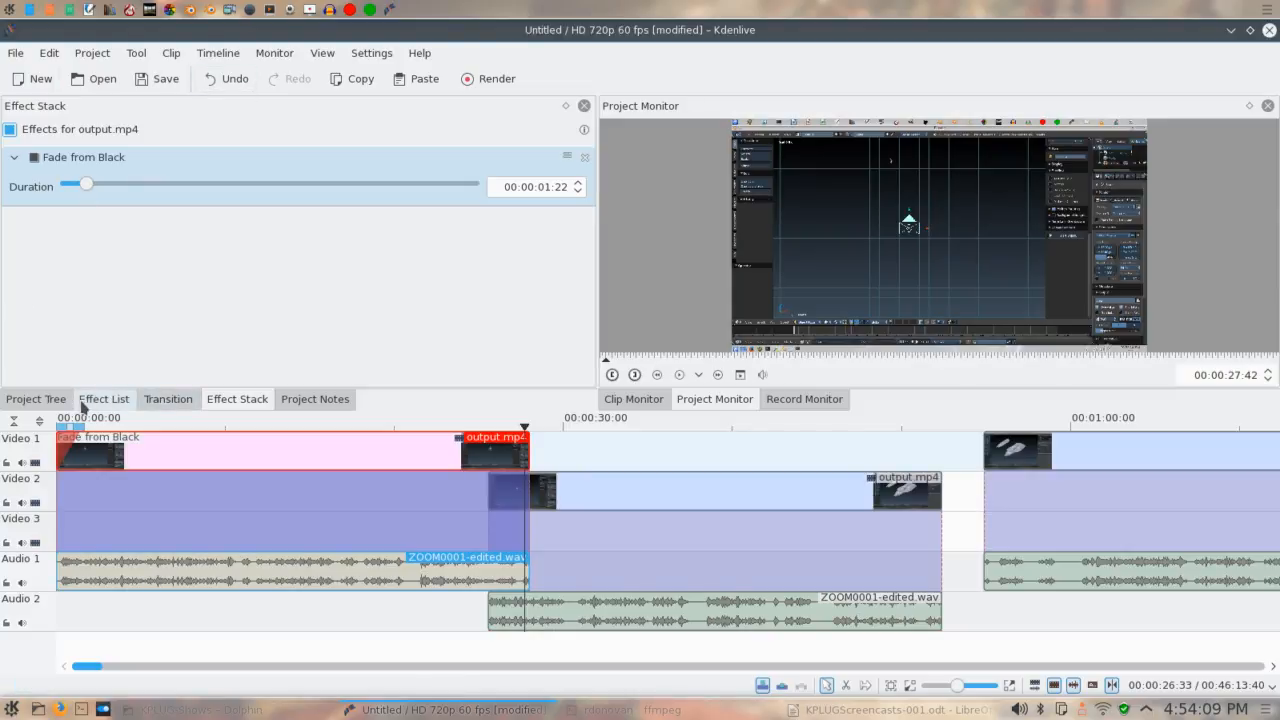
{"action": "left_click", "coordinate": [180, 403]}
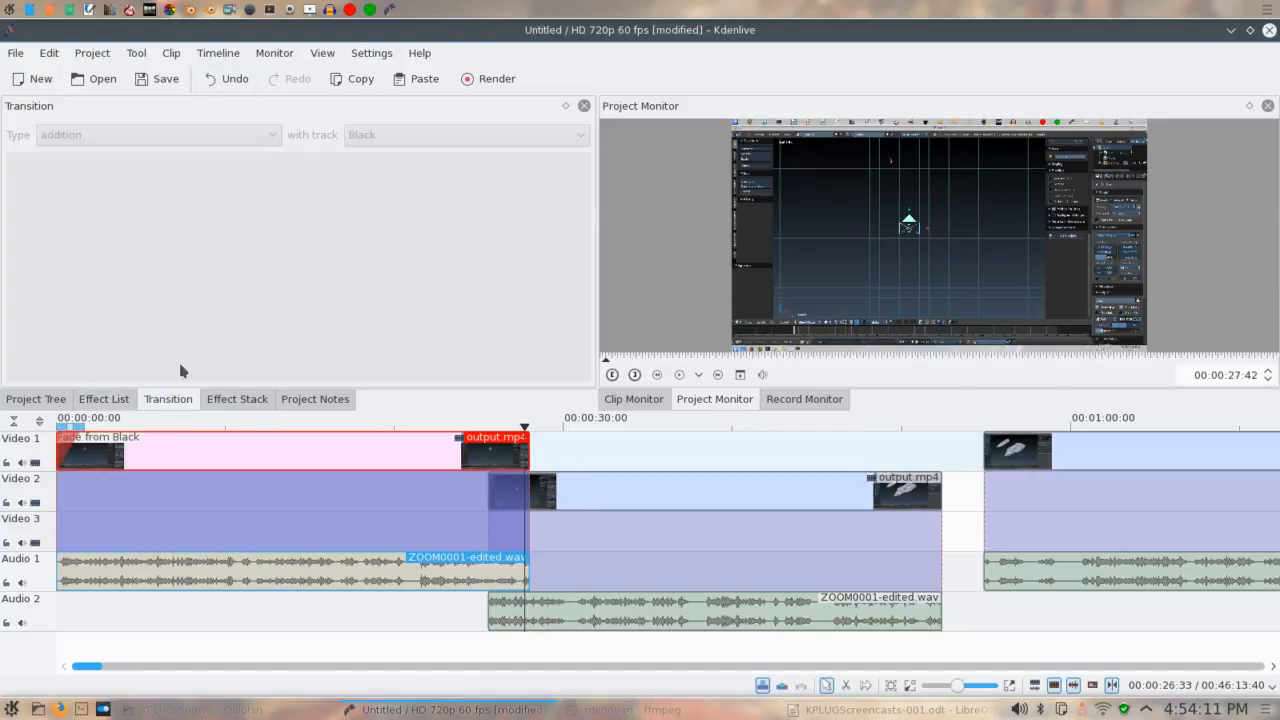
{"action": "left_click", "coordinate": [502, 472]}
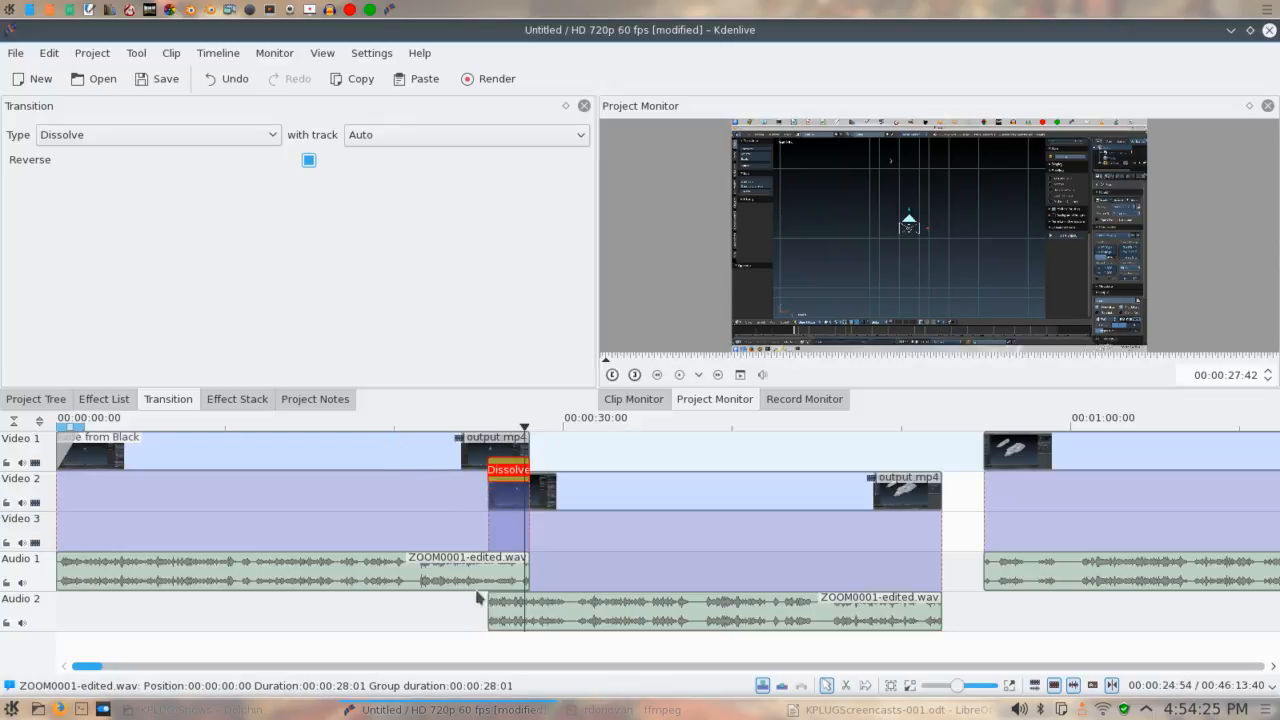
Mute the Audio 1 track and play back the dissolve from 00:00:24:51
{"action": "left_click", "coordinate": [458, 452]}
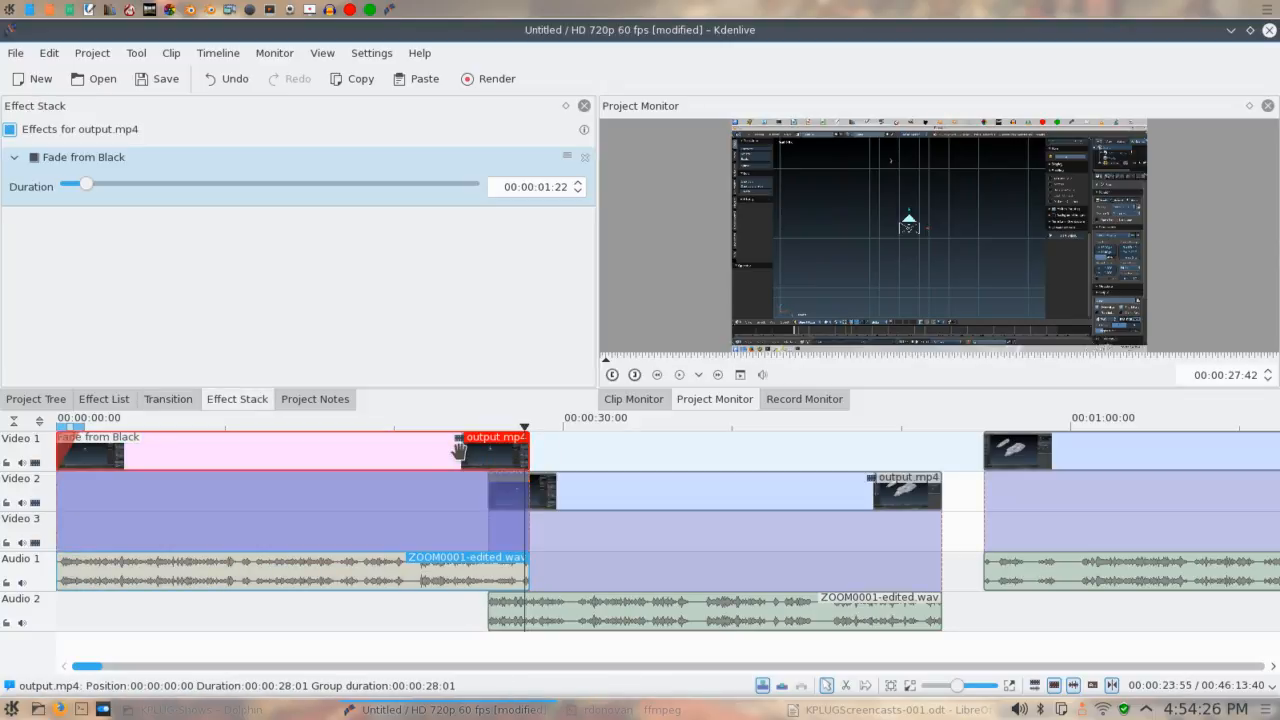
{"action": "left_click", "coordinate": [536, 491]}
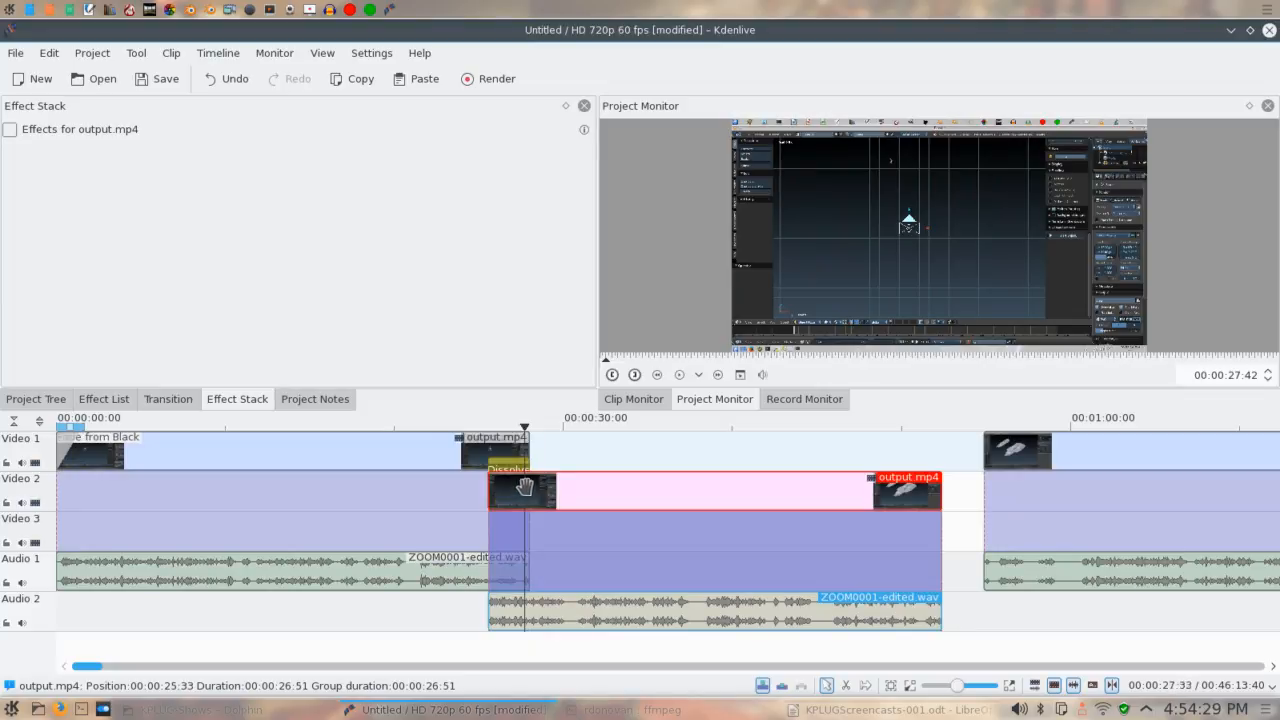
{"action": "left_click", "coordinate": [477, 610]}
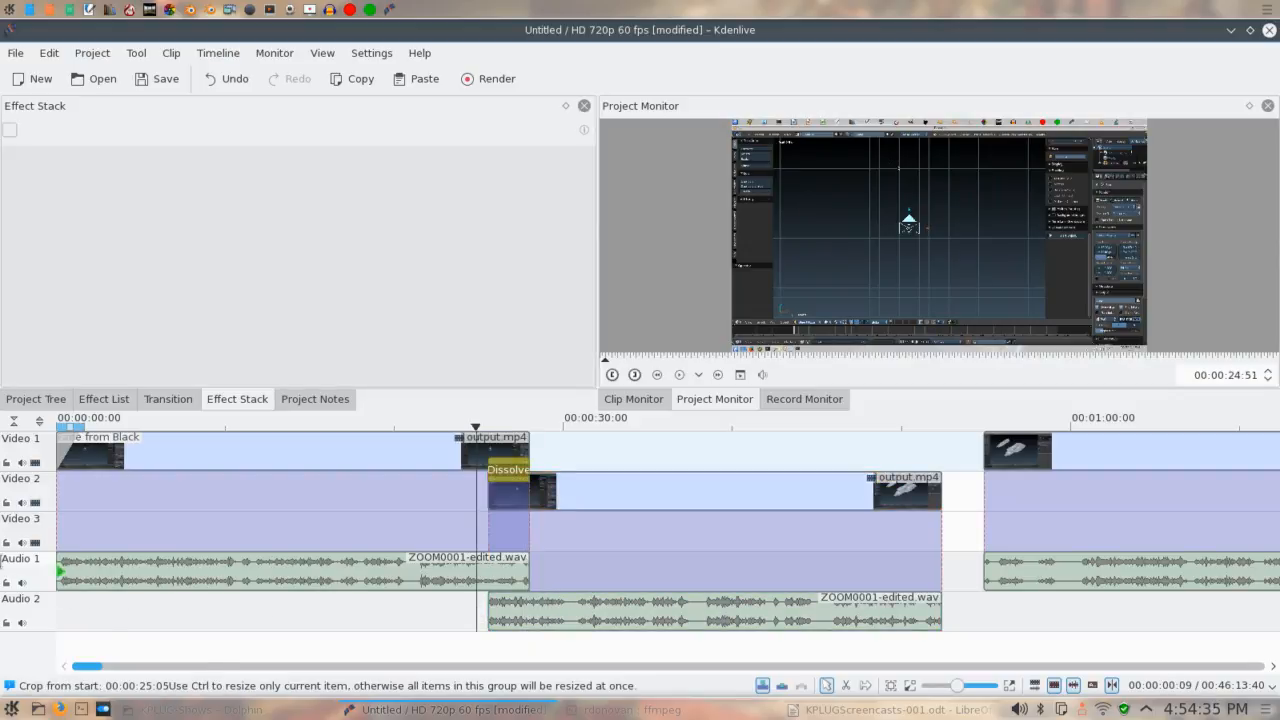
{"action": "left_click", "coordinate": [21, 583]}
{"action": "left_click", "coordinate": [679, 375]}
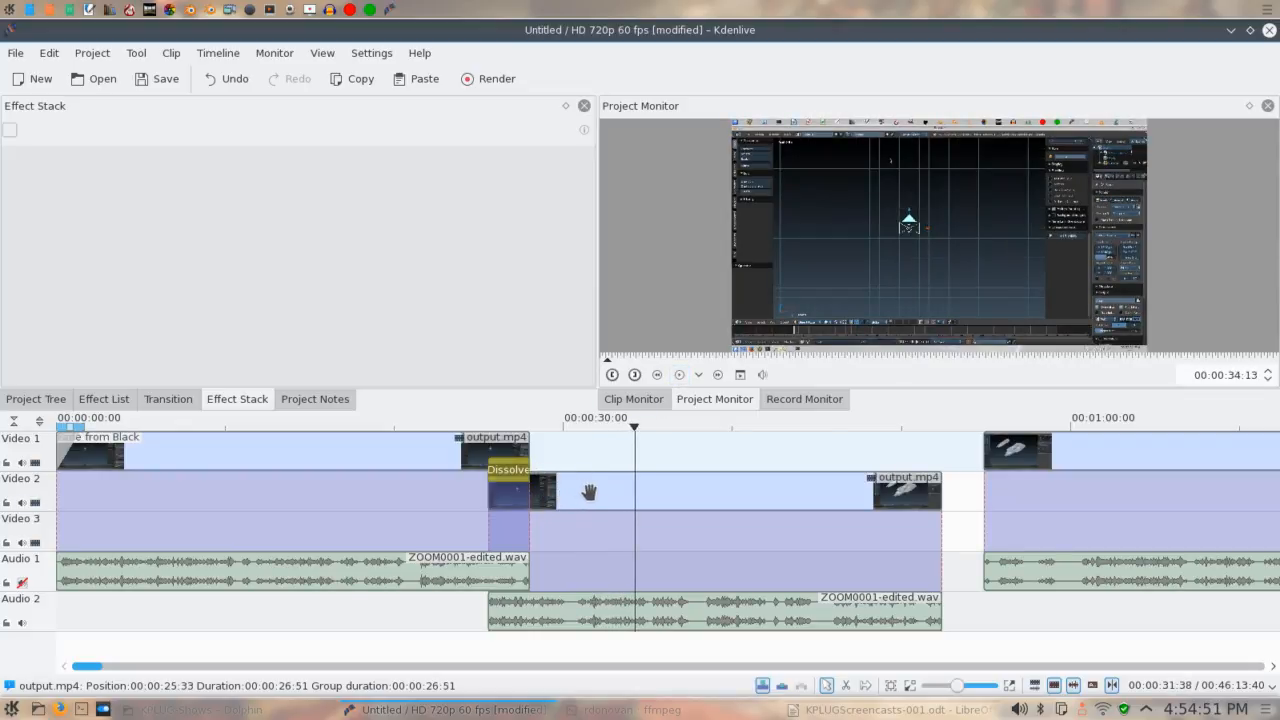
Undo the dissolve and the middle segment's move to Video 2 and Audio 2
{"action": "key", "text": "ctrl+z"}
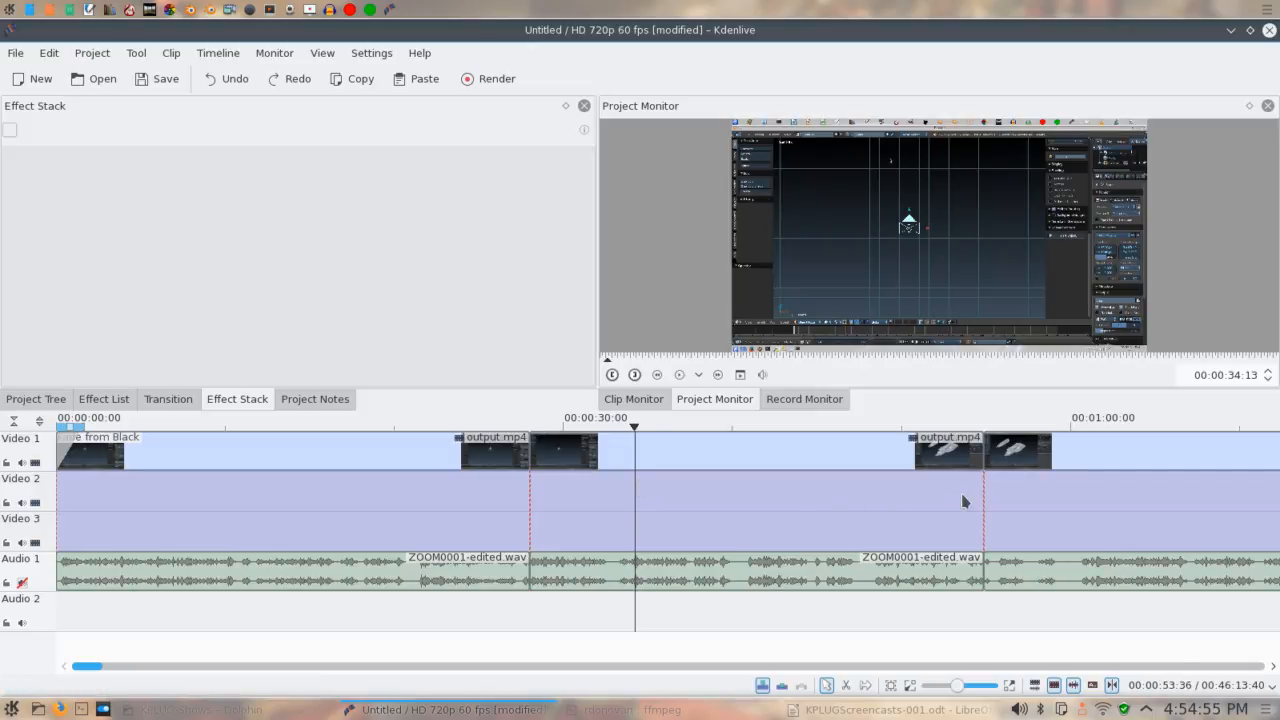
Move the last segment to Video 2 and Audio 2, starting at 00:00:52:24, and add a Dissolve transition over its overlap with the middle segment
{"action": "left_click_drag", "start_coordinate": [1110, 452], "coordinate": [1072, 486]}
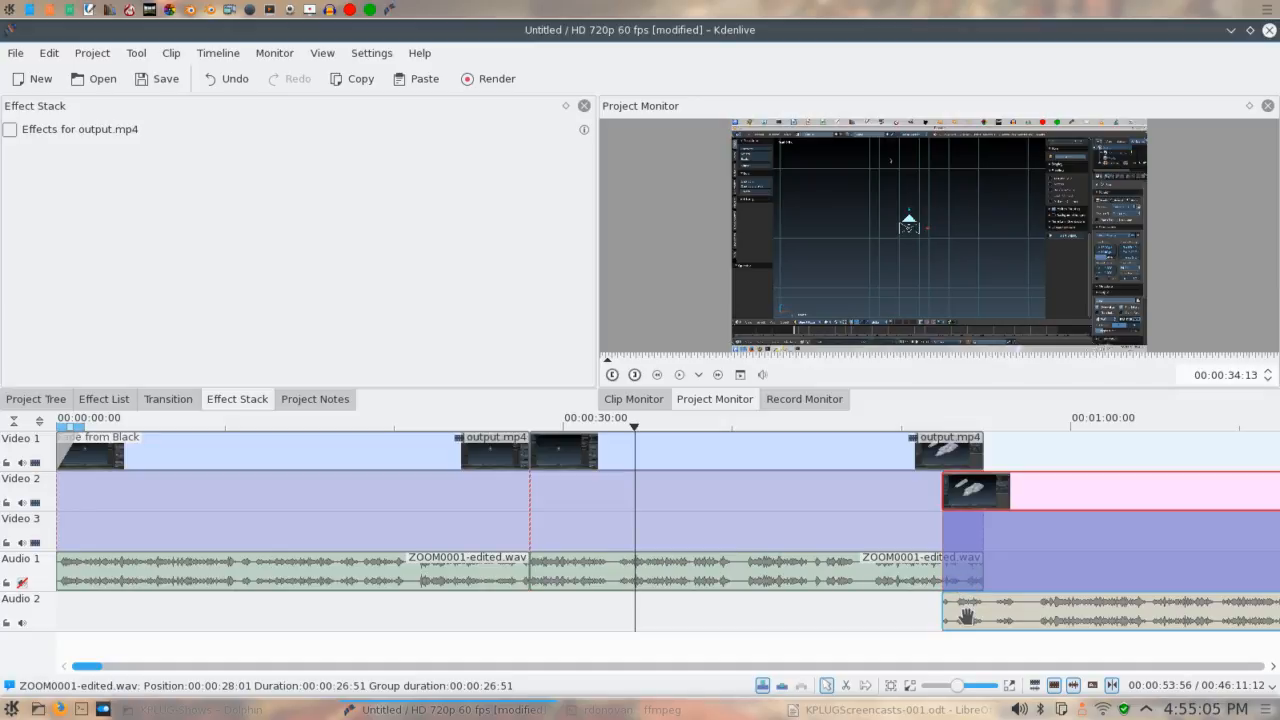
{"action": "left_click", "coordinate": [980, 467]}
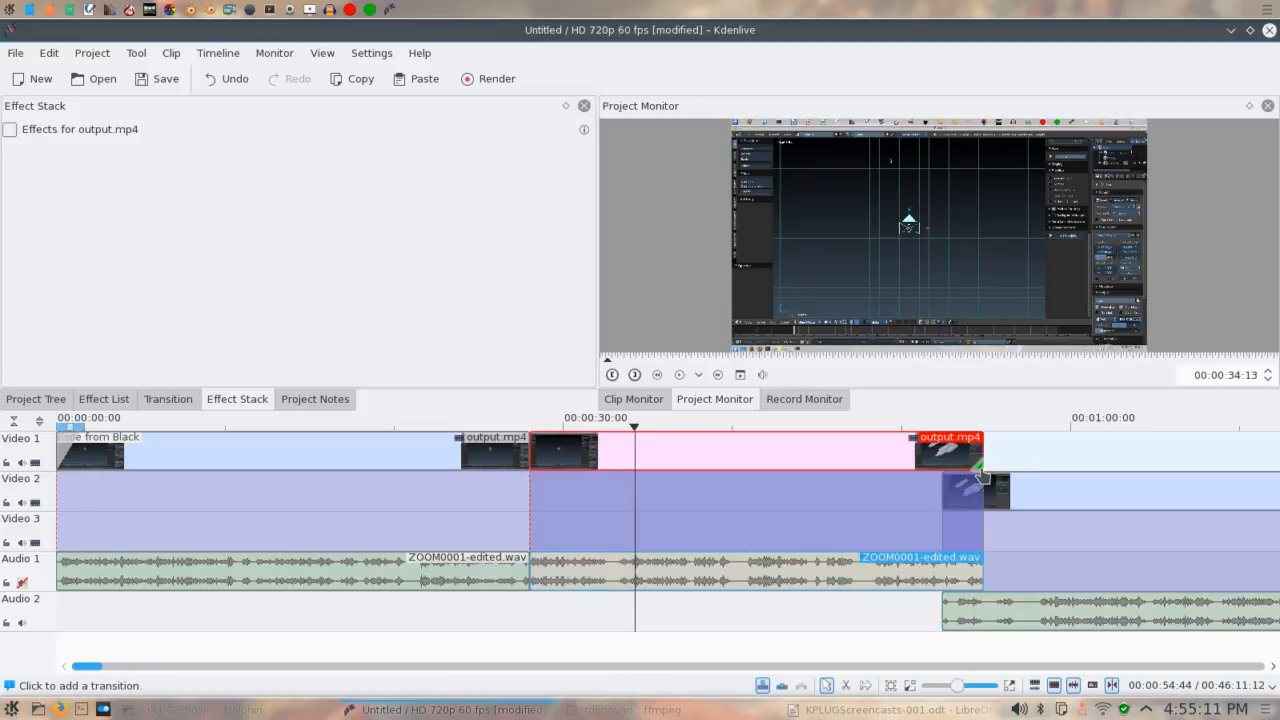
{"action": "left_click", "coordinate": [975, 468]}
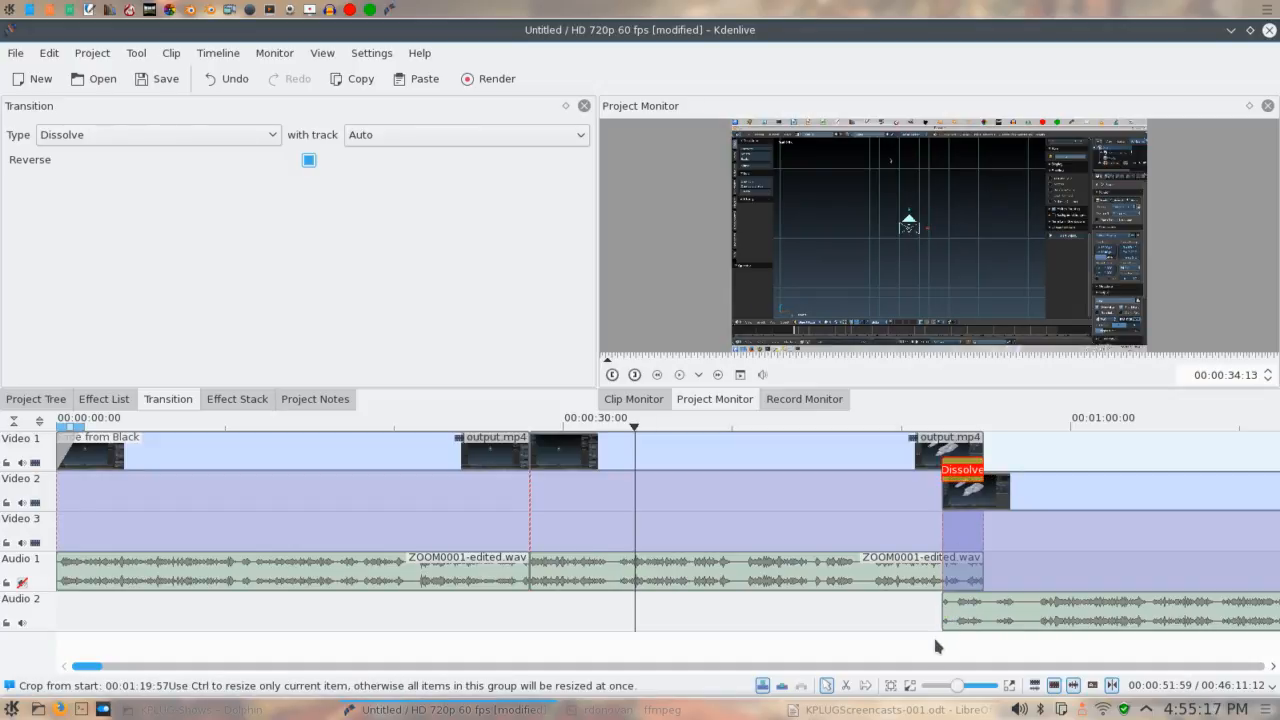
Play back the dissolve from 00:00:52:05 and examine the transition's available types and track options
{"action": "left_click", "coordinate": [934, 640]}
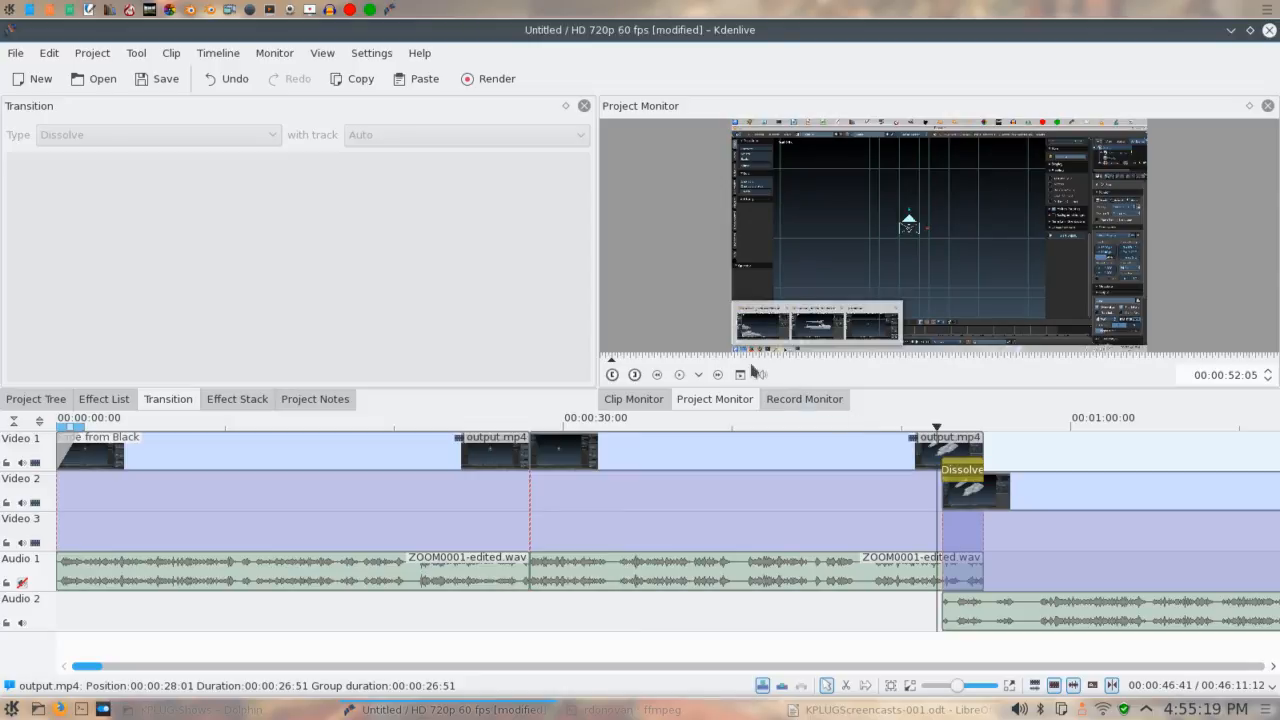
{"action": "left_click", "coordinate": [680, 375]}
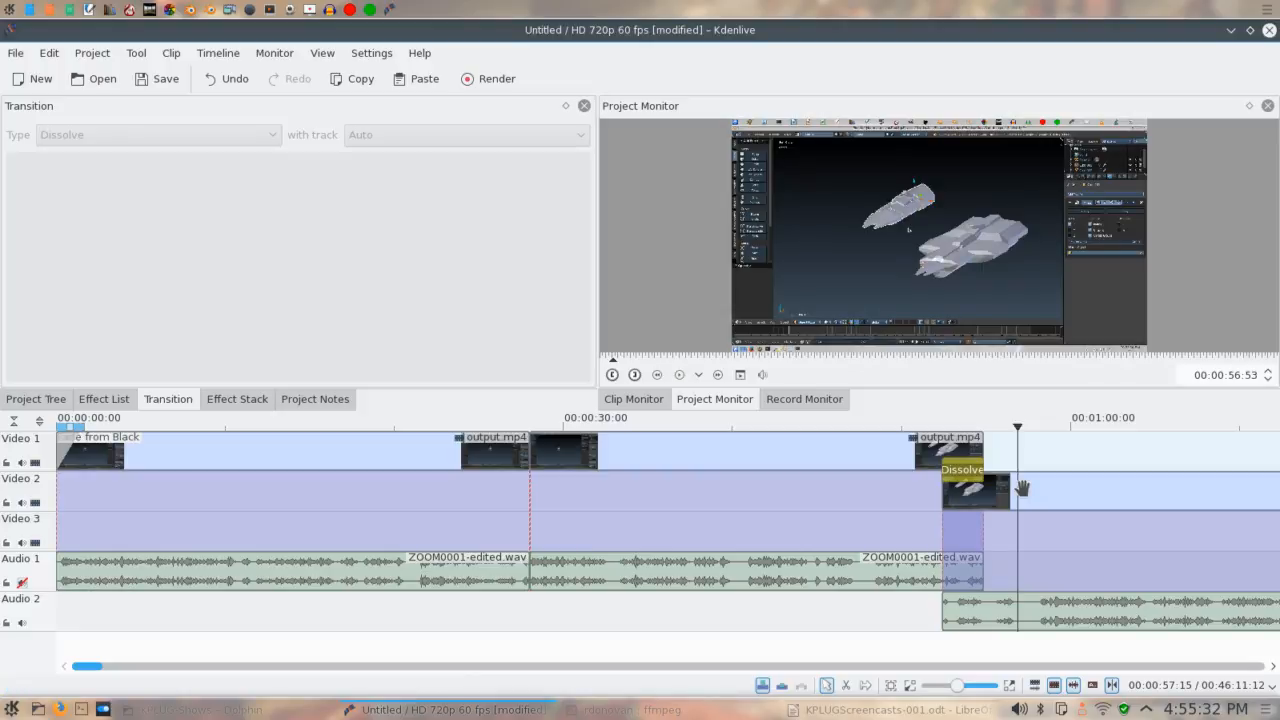
{"action": "left_click", "coordinate": [965, 471]}
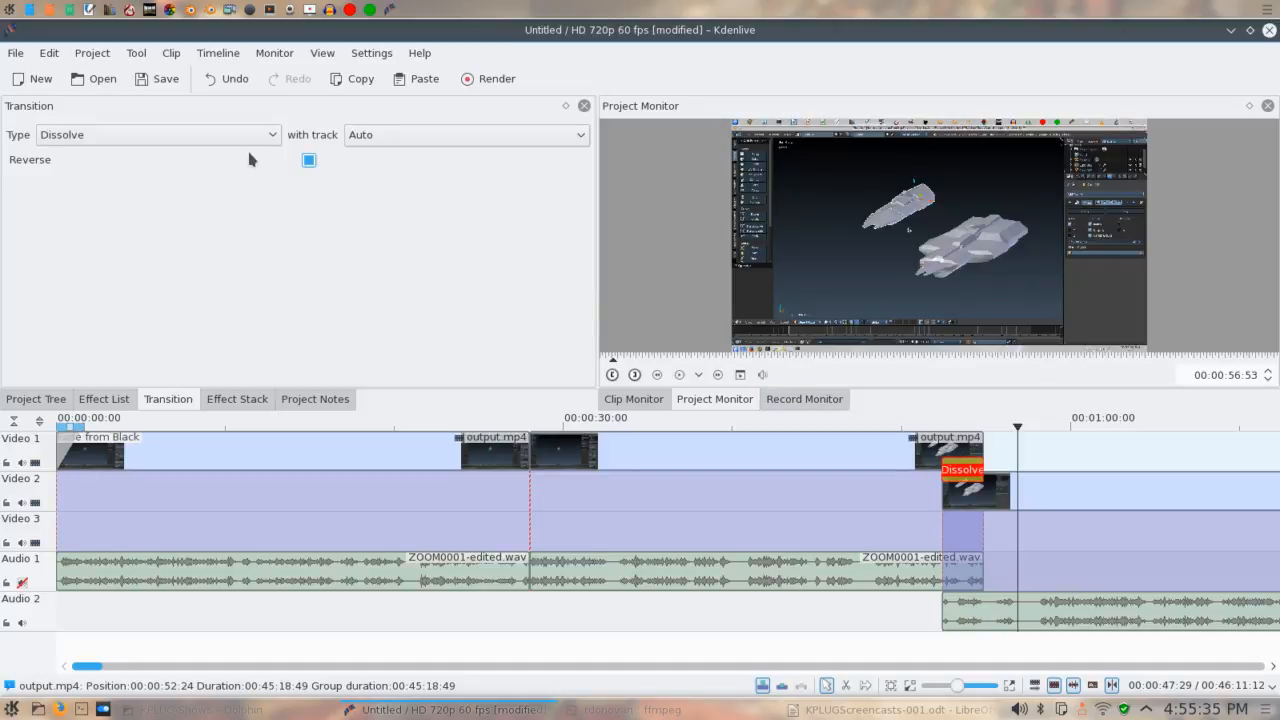
{"action": "left_click", "coordinate": [226, 142]}
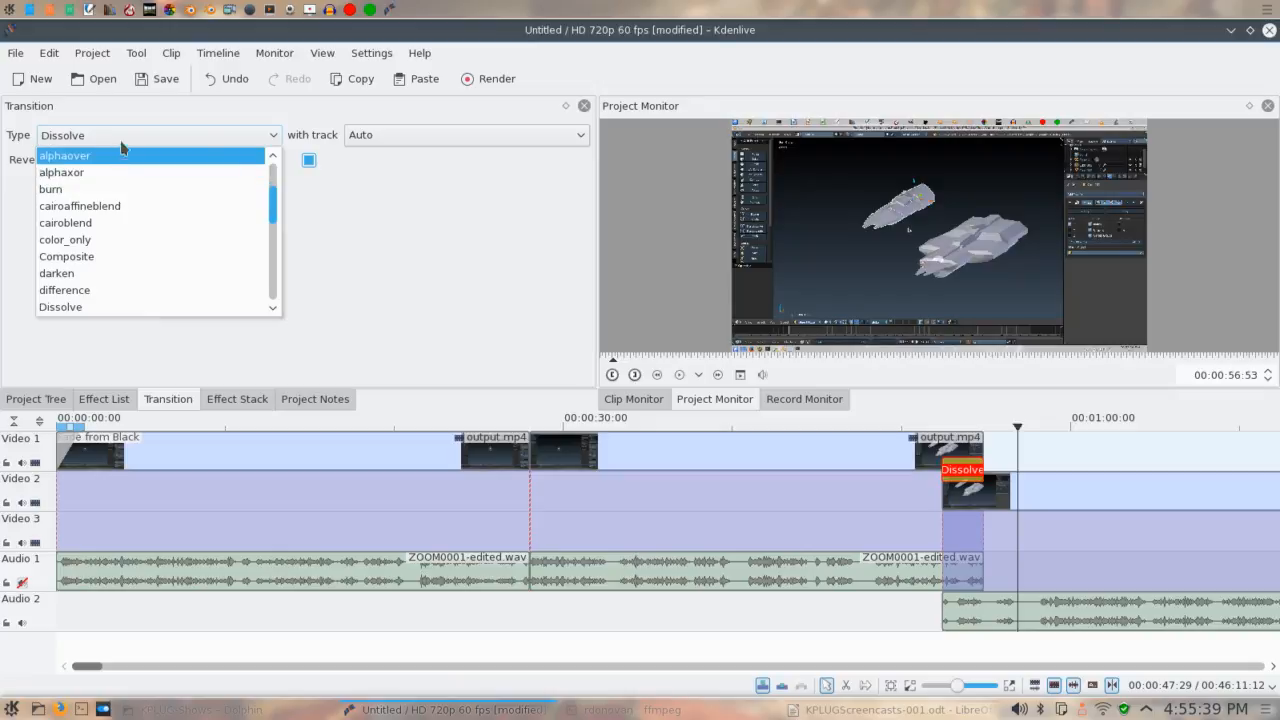
{"action": "left_click", "coordinate": [372, 140]}
{"action": "left_click", "coordinate": [362, 135]}
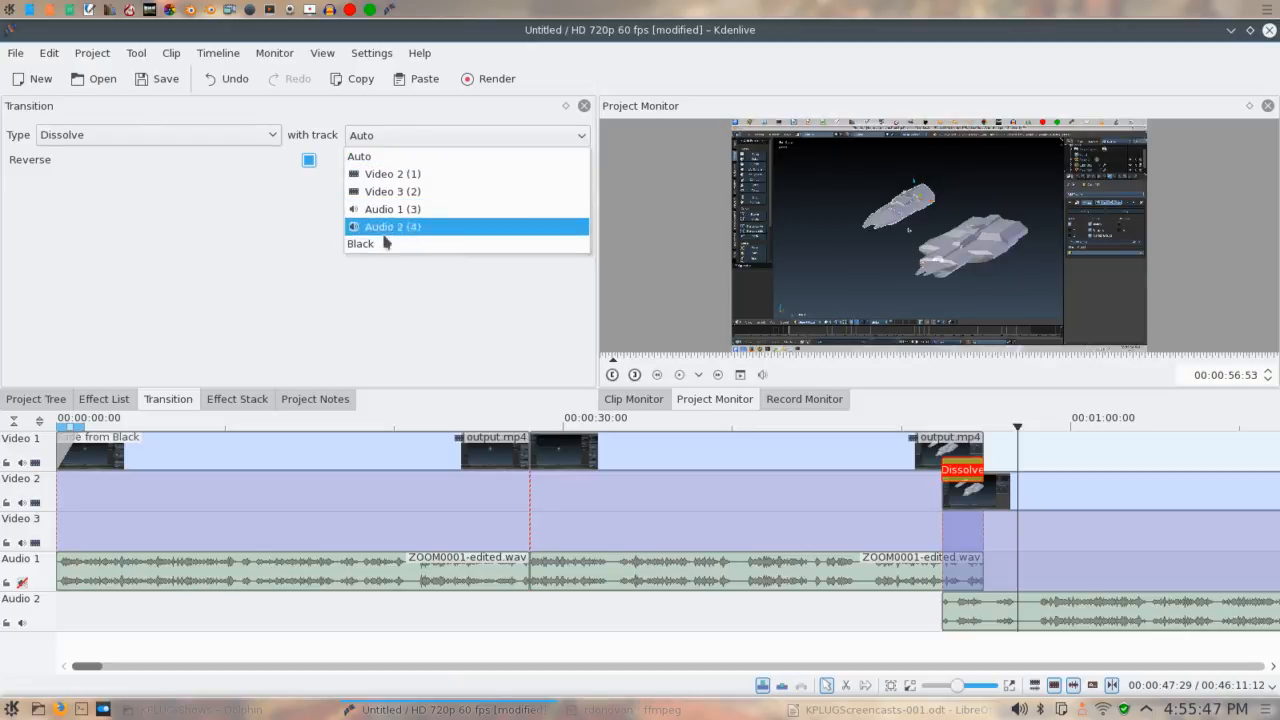
{"action": "left_click", "coordinate": [234, 129]}
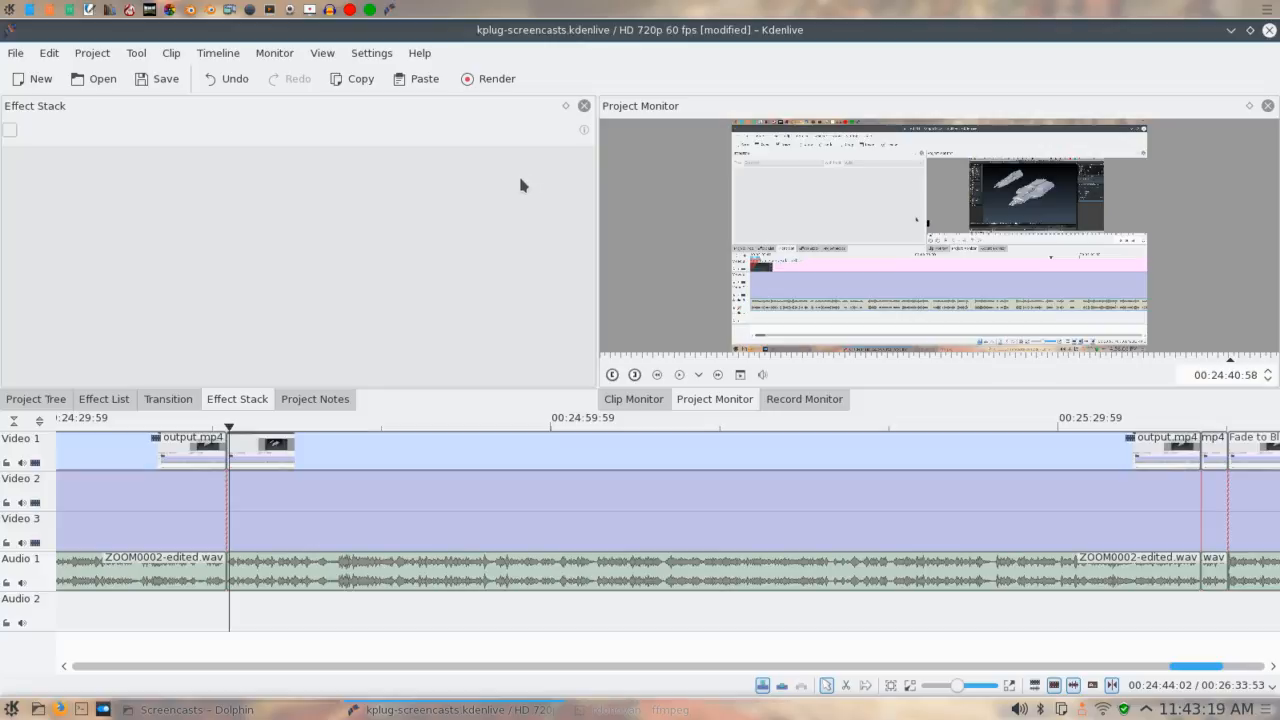
Open the render settings of kplug-screencasts.kdenlive and switch the destination to Web sites to examine its profiles
{"action": "left_click", "coordinate": [474, 80]}
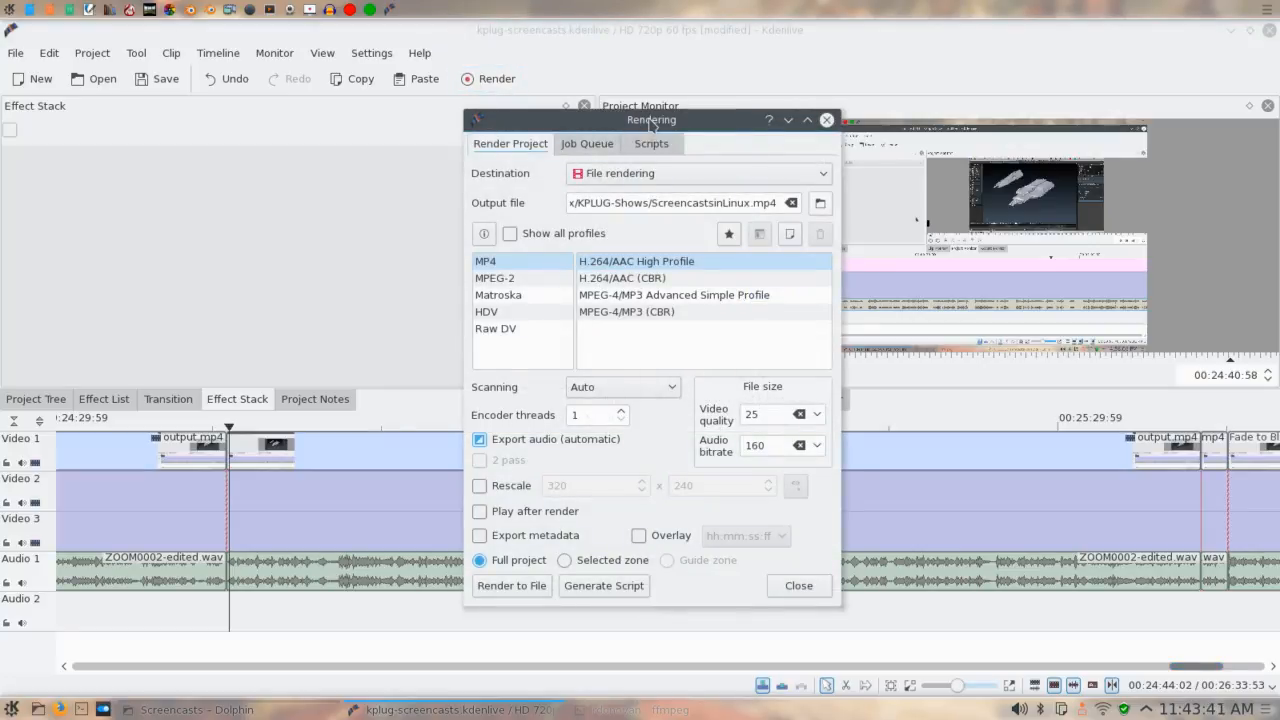
{"action": "left_click", "coordinate": [688, 175]}
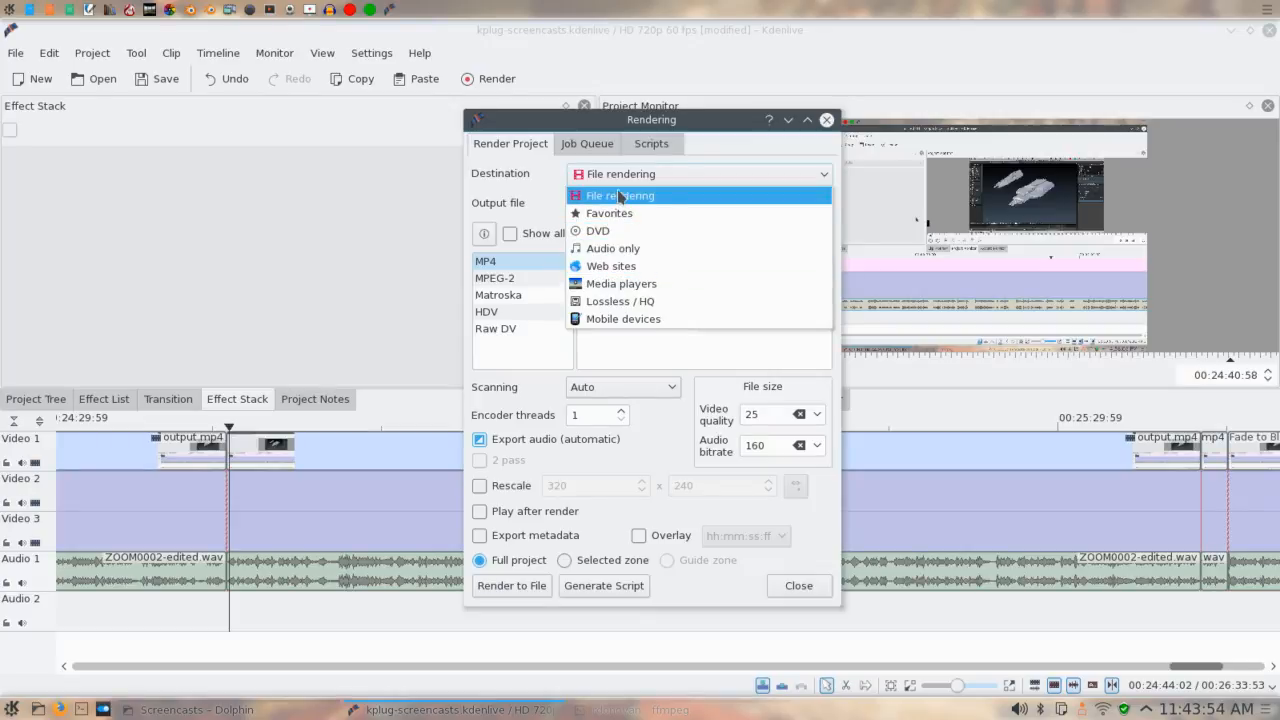
{"action": "left_click", "coordinate": [610, 267]}
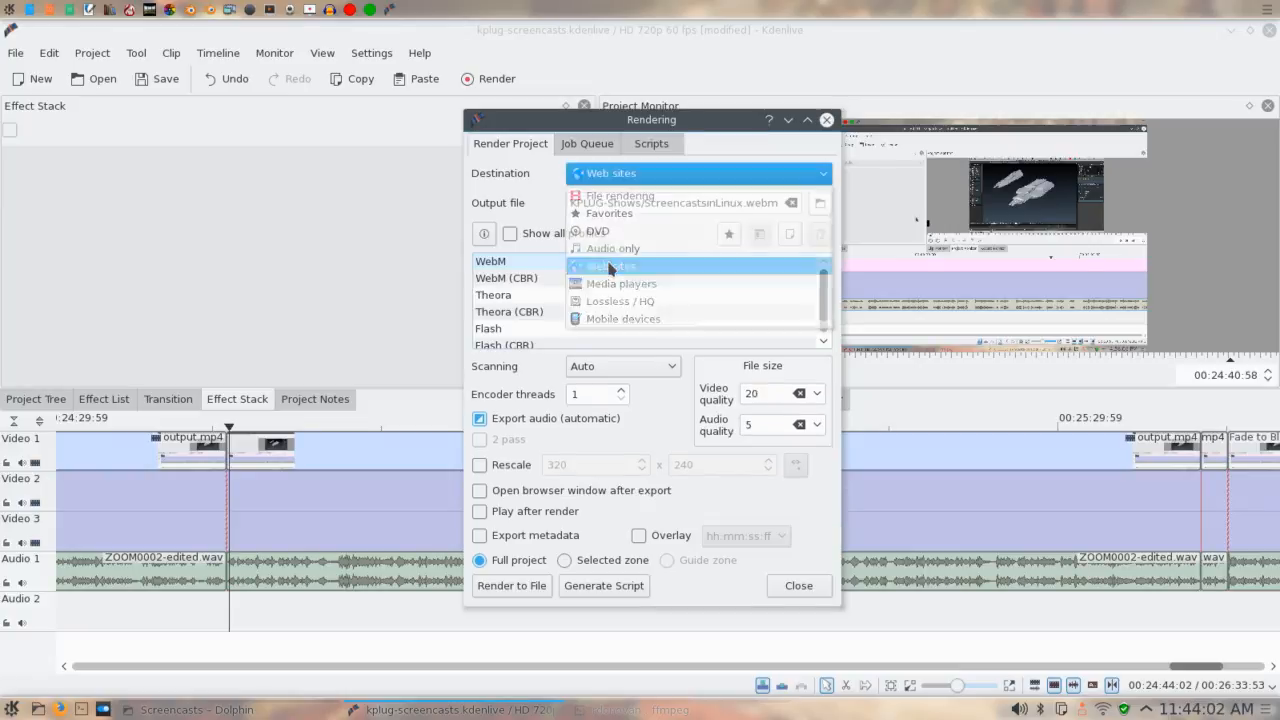
{"action": "left_click", "coordinate": [552, 307]}
{"action": "scroll", "coordinate": [552, 307], "scroll_direction": "down", "scroll_amount": 1}
{"action": "scroll", "coordinate": [551, 293], "scroll_direction": "up", "scroll_amount": 1}
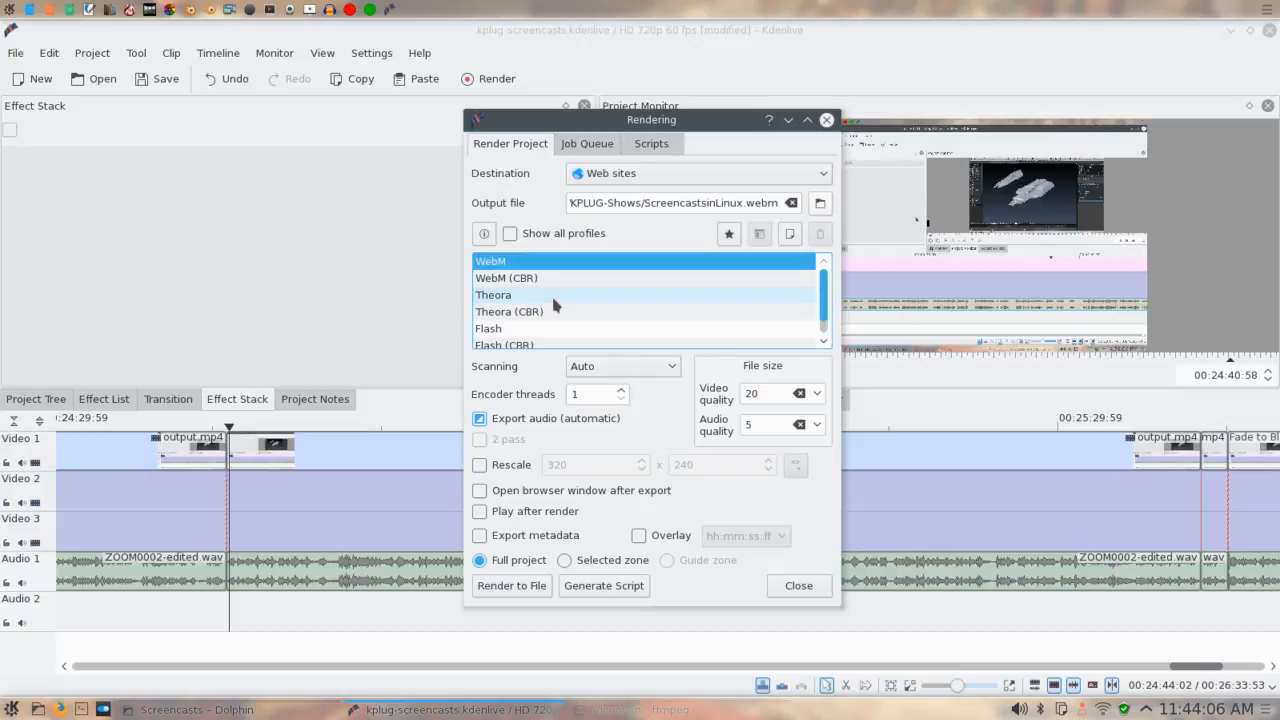
{"action": "left_click", "coordinate": [592, 260]}
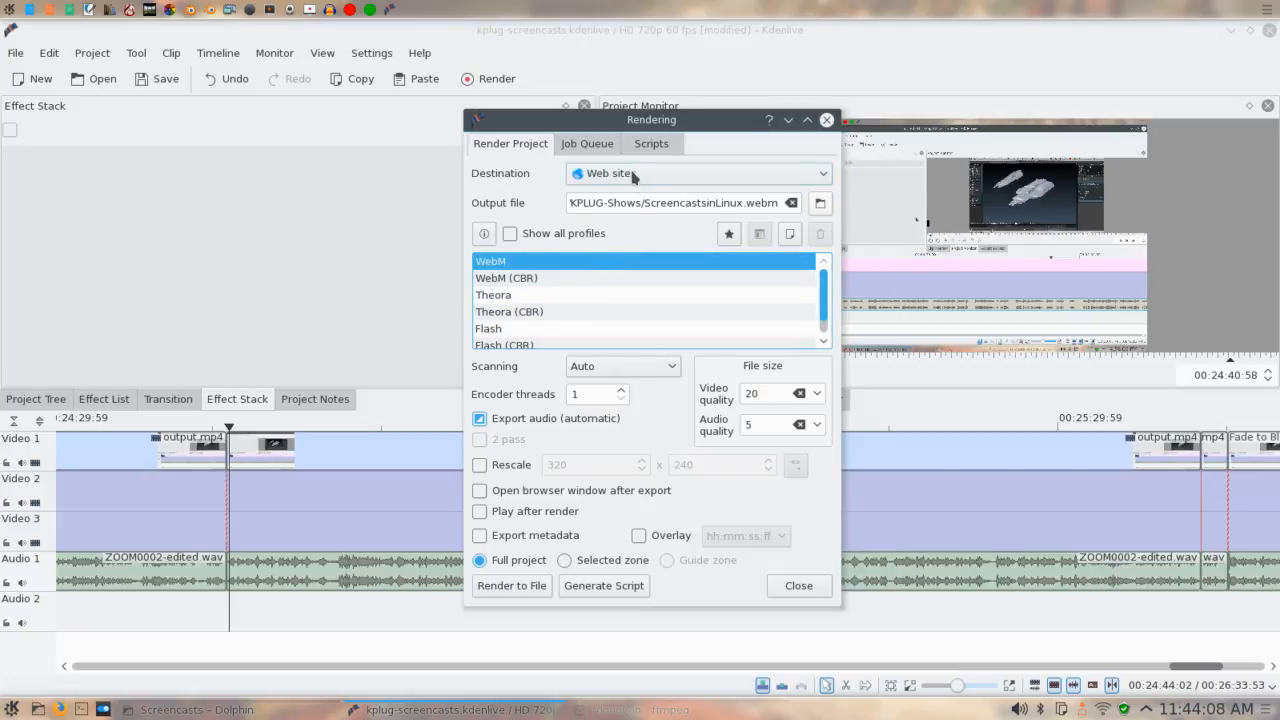
Set the render destination to File rendering with the MP4 H.264/AAC High Profile and a video quality of 25
{"action": "left_click", "coordinate": [632, 174]}
{"action": "left_click", "coordinate": [630, 196]}
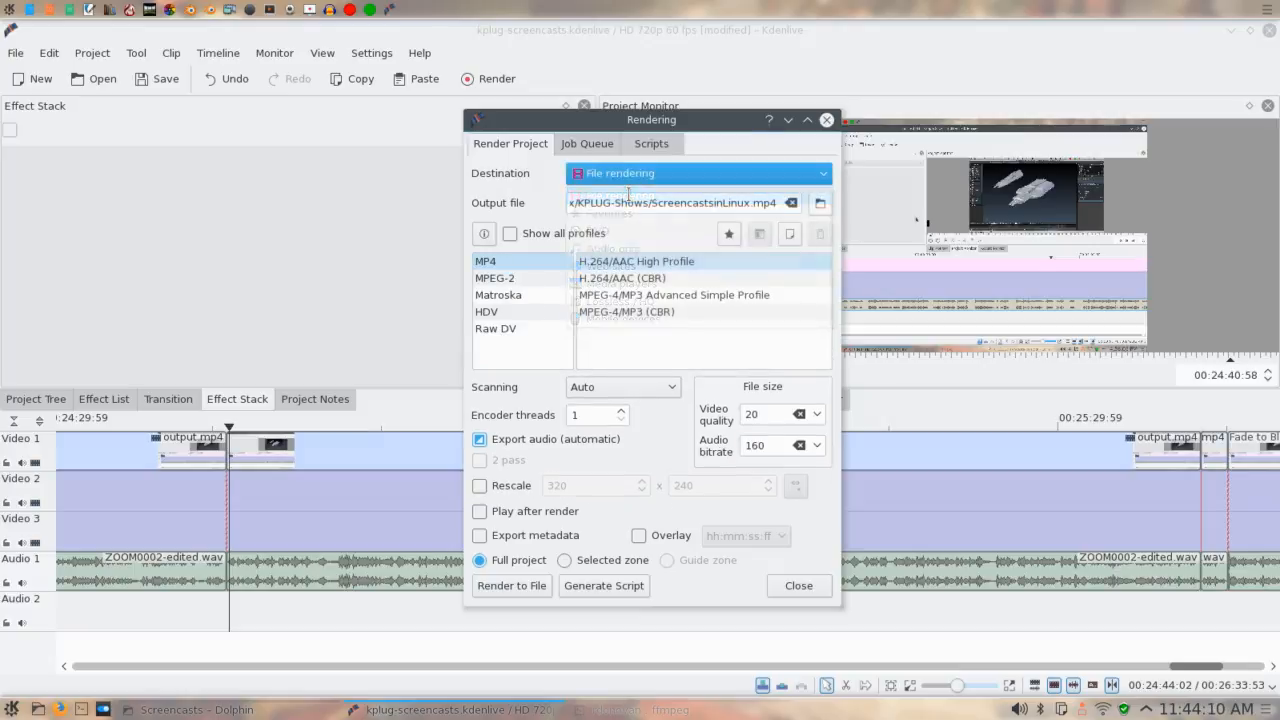
{"action": "left_click", "coordinate": [603, 266]}
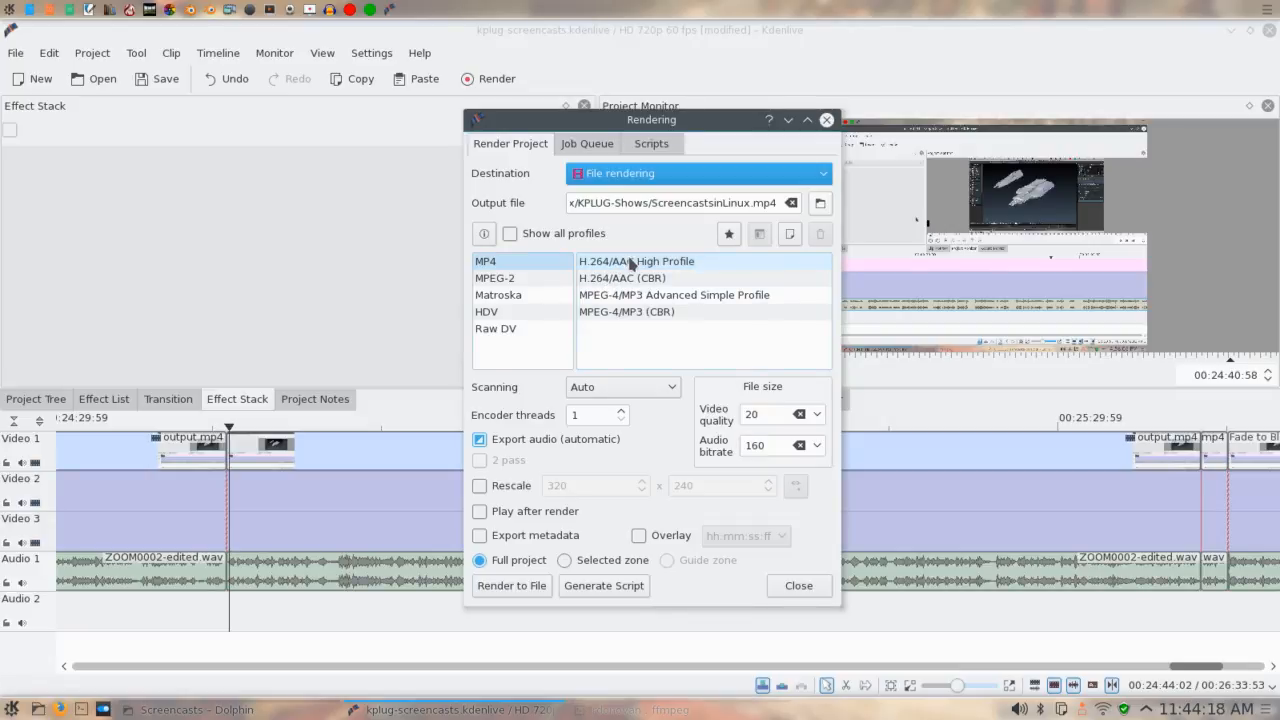
{"action": "left_click", "coordinate": [630, 263]}
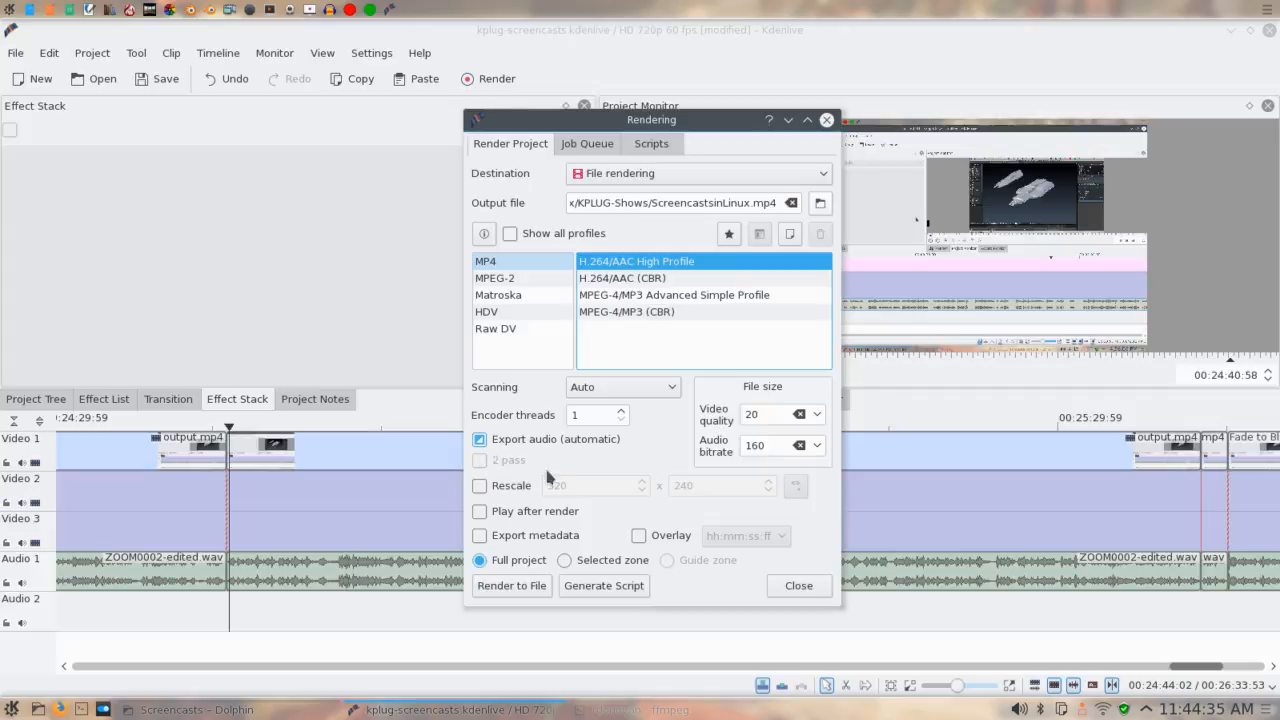
{"action": "left_click", "coordinate": [818, 418]}
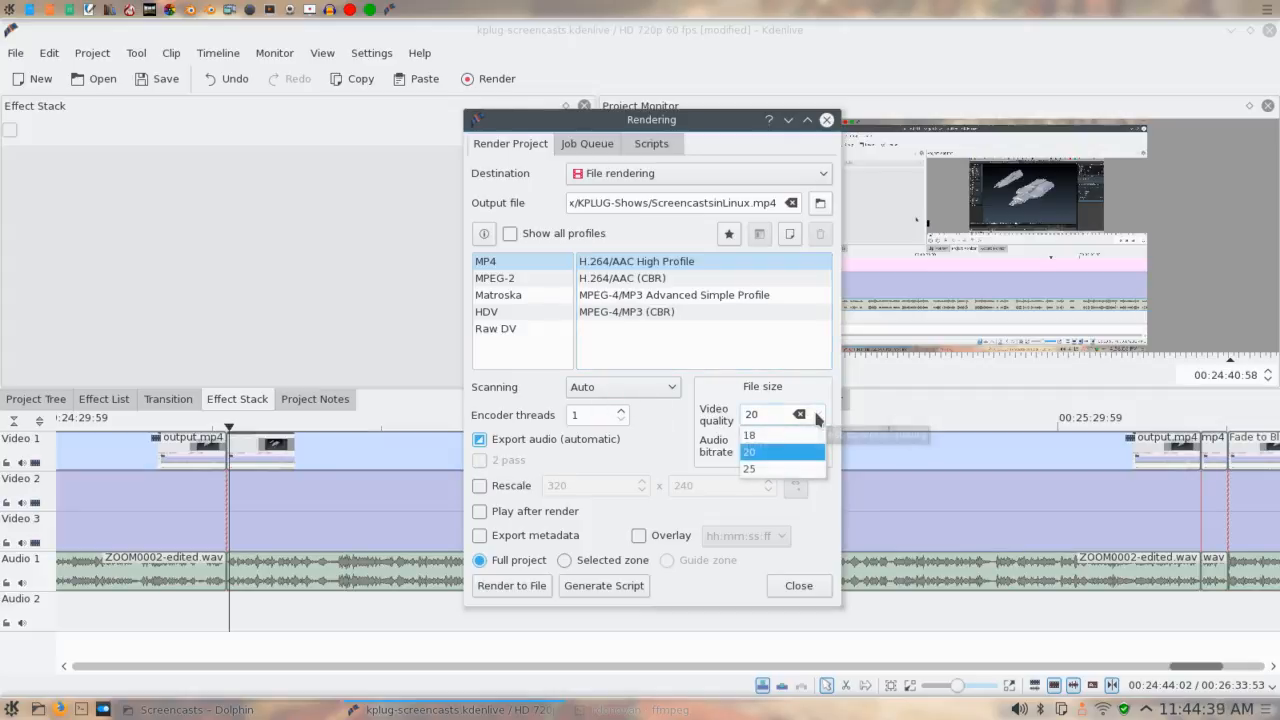
{"action": "left_click", "coordinate": [770, 466]}
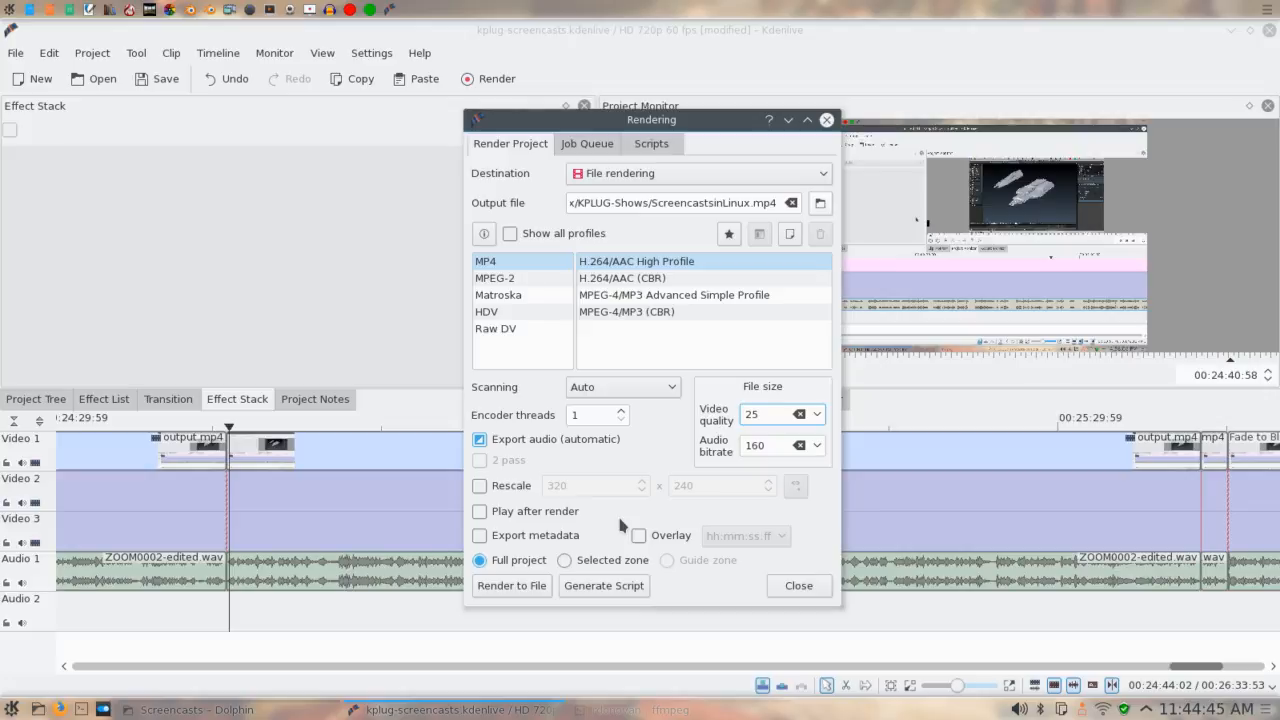
Examine the render job queue, the script files list and the render script creation dialog, closing everything without rendering
{"action": "left_click", "coordinate": [594, 146]}
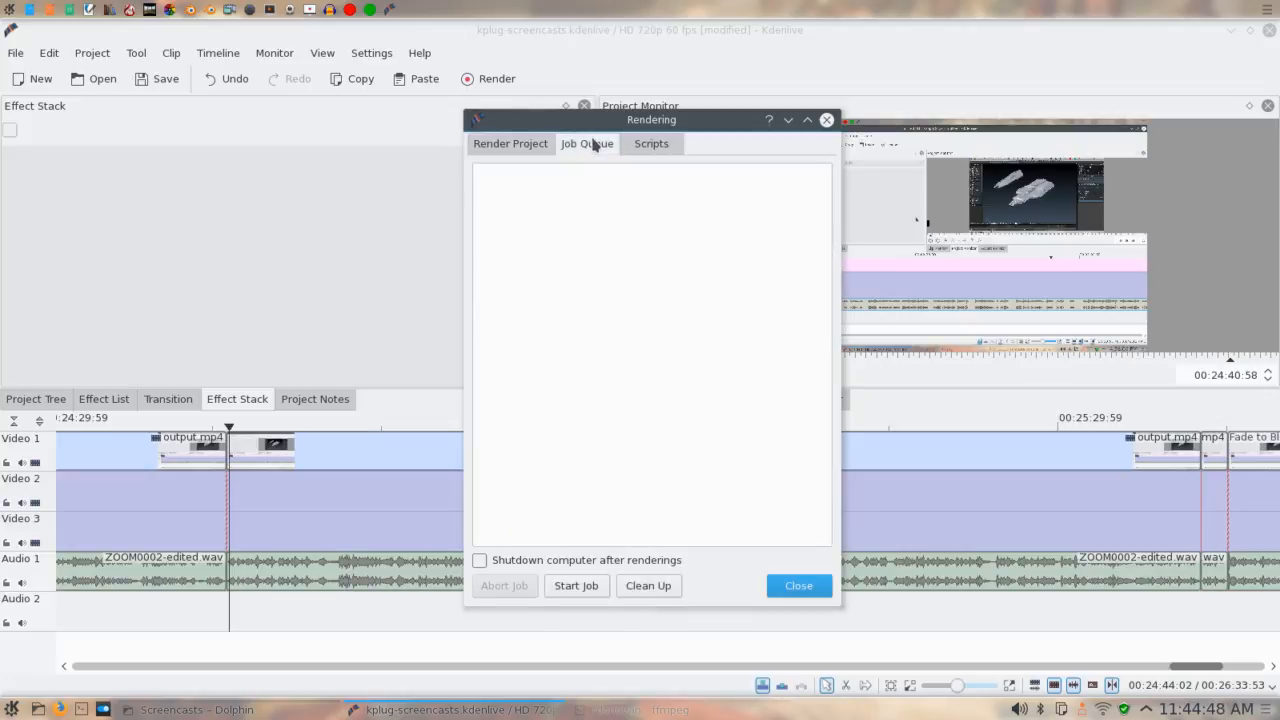
{"action": "left_click", "coordinate": [652, 146]}
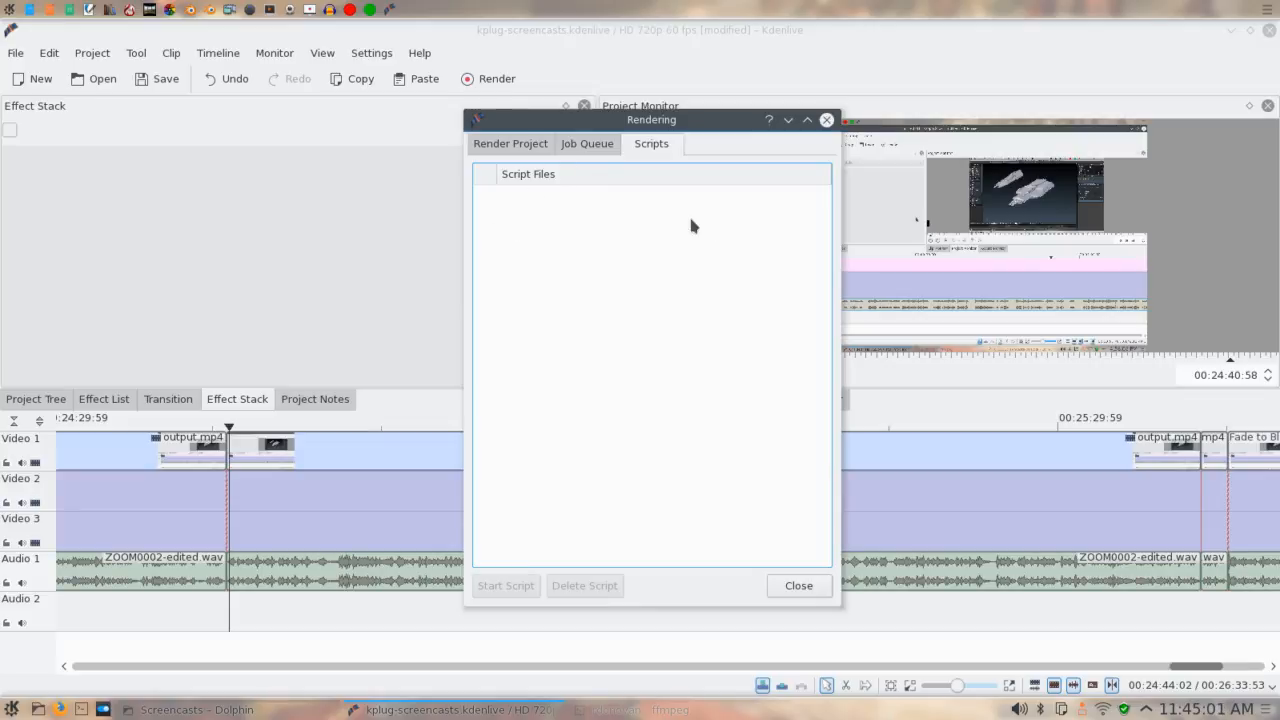
{"action": "left_click", "coordinate": [505, 146]}
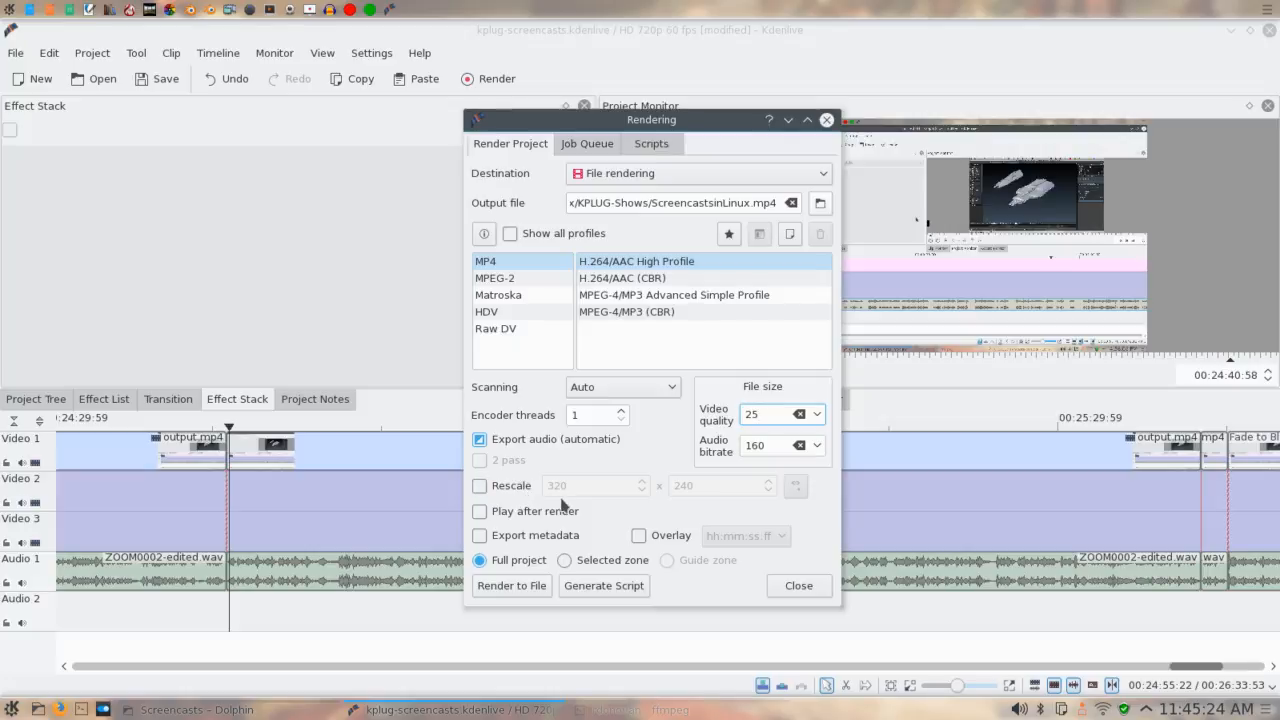
{"action": "left_click", "coordinate": [601, 587]}
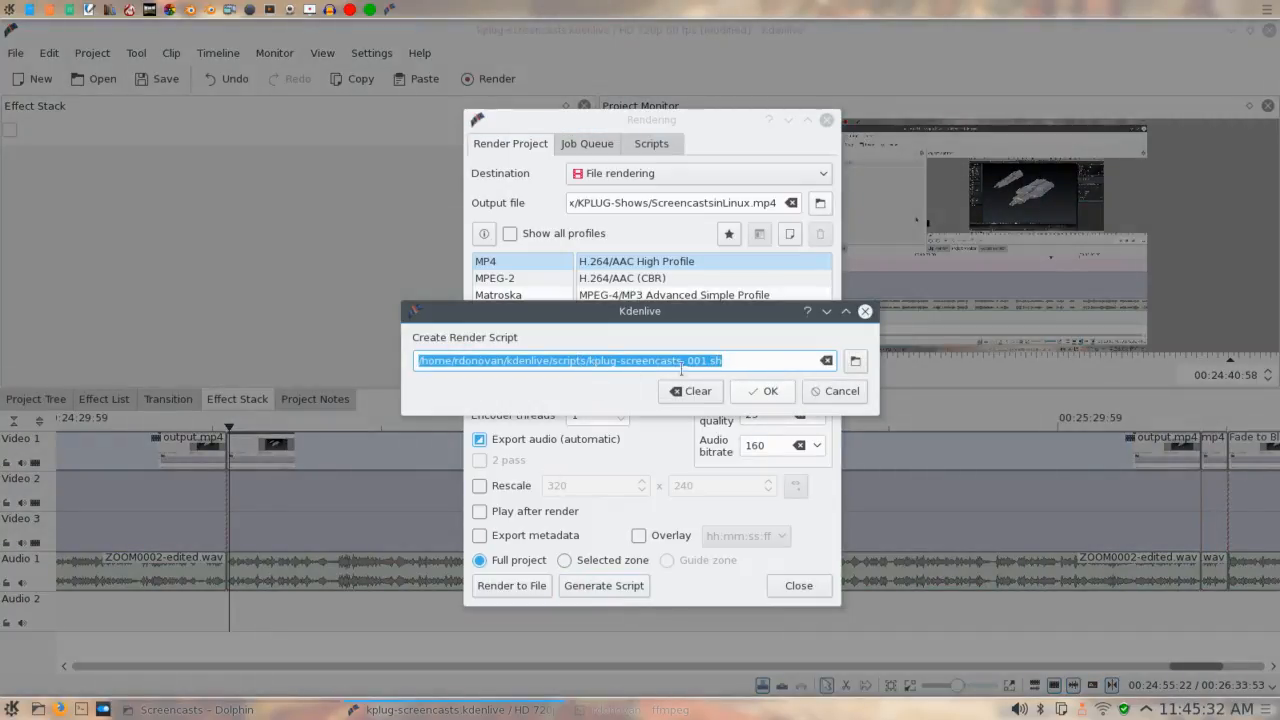
{"action": "left_click", "coordinate": [836, 393]}
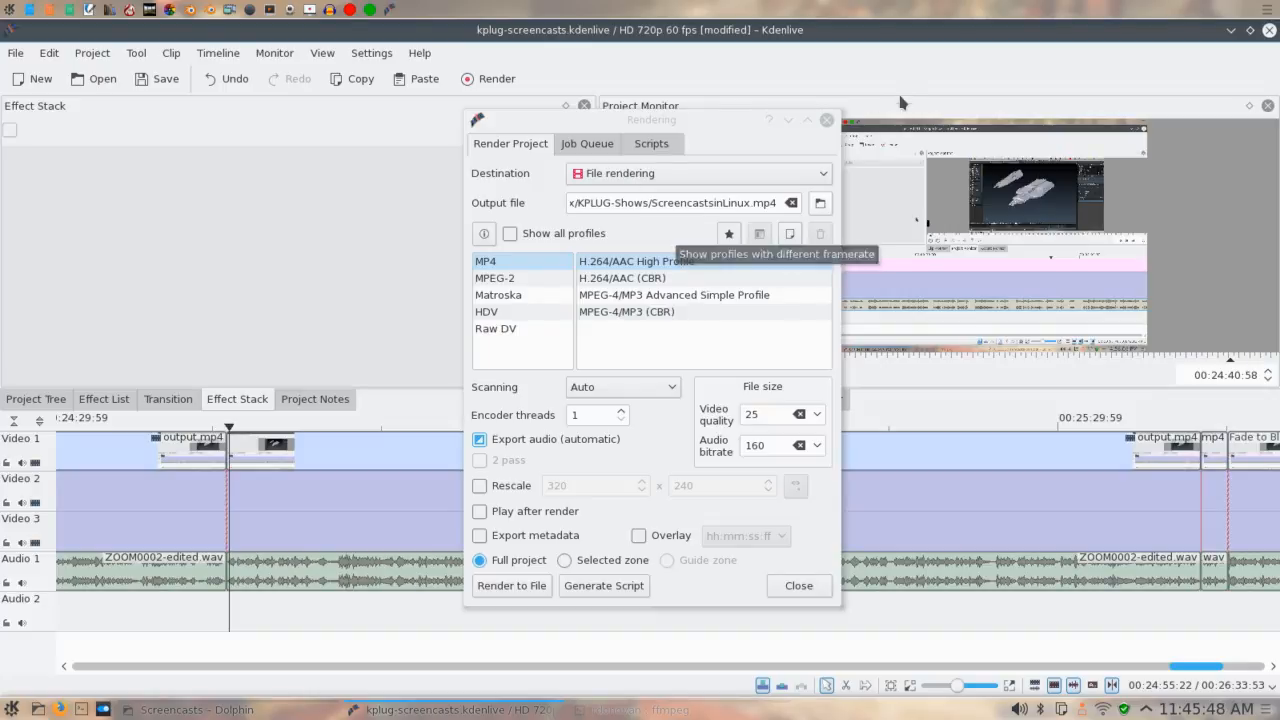
{"action": "left_click", "coordinate": [799, 588]}
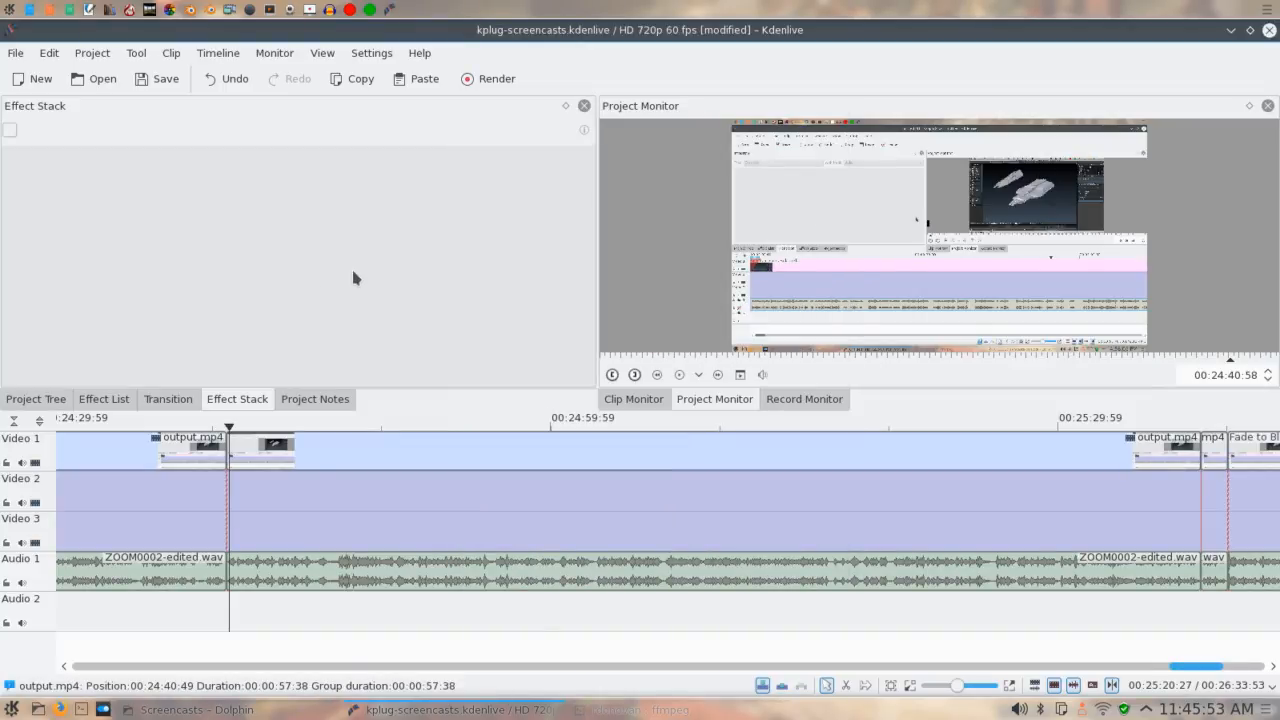